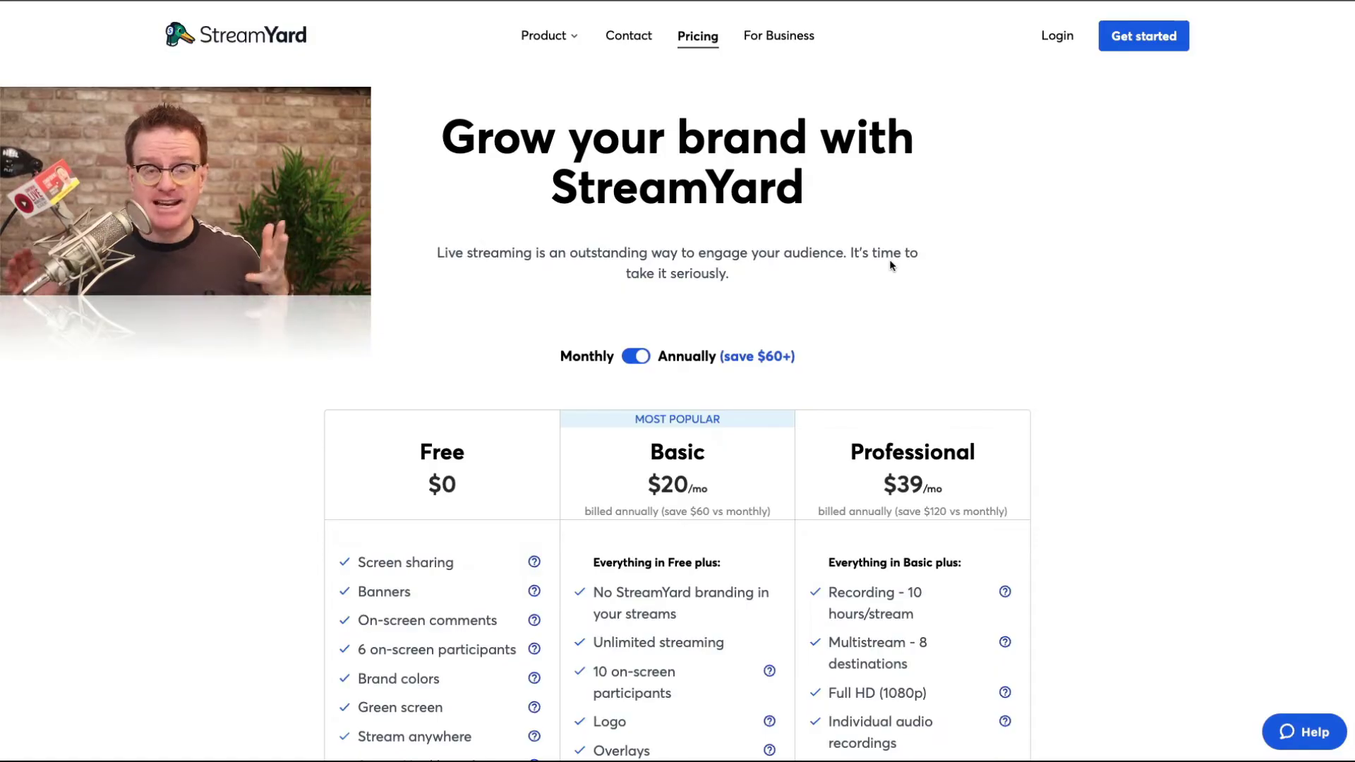
{"action": "scroll", "coordinate": [880, 222], "scroll_direction": "down", "scroll_amount": 2}
{"action": "scroll", "coordinate": [879, 225], "scroll_direction": "down", "scroll_amount": 1}
{"action": "scroll", "coordinate": [879, 225], "scroll_direction": "down", "scroll_amount": 1}
{"action": "scroll", "coordinate": [880, 224], "scroll_direction": "down", "scroll_amount": 1}
{"action": "scroll", "coordinate": [883, 225], "scroll_direction": "down", "scroll_amount": 1}
{"action": "scroll", "coordinate": [882, 225], "scroll_direction": "down", "scroll_amount": 1}
{"action": "scroll", "coordinate": [882, 225], "scroll_direction": "down", "scroll_amount": 2}
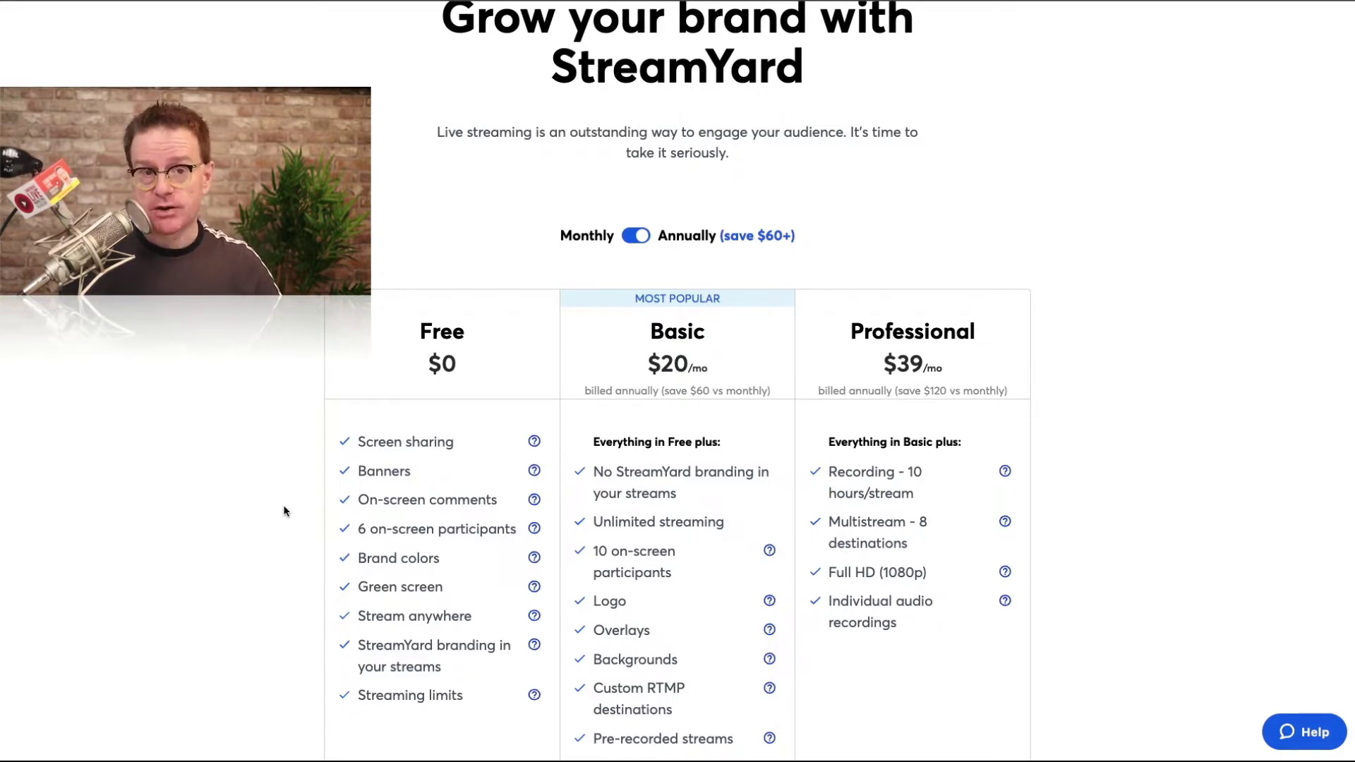
{"action": "scroll", "coordinate": [312, 503], "scroll_direction": "down", "scroll_amount": 2}
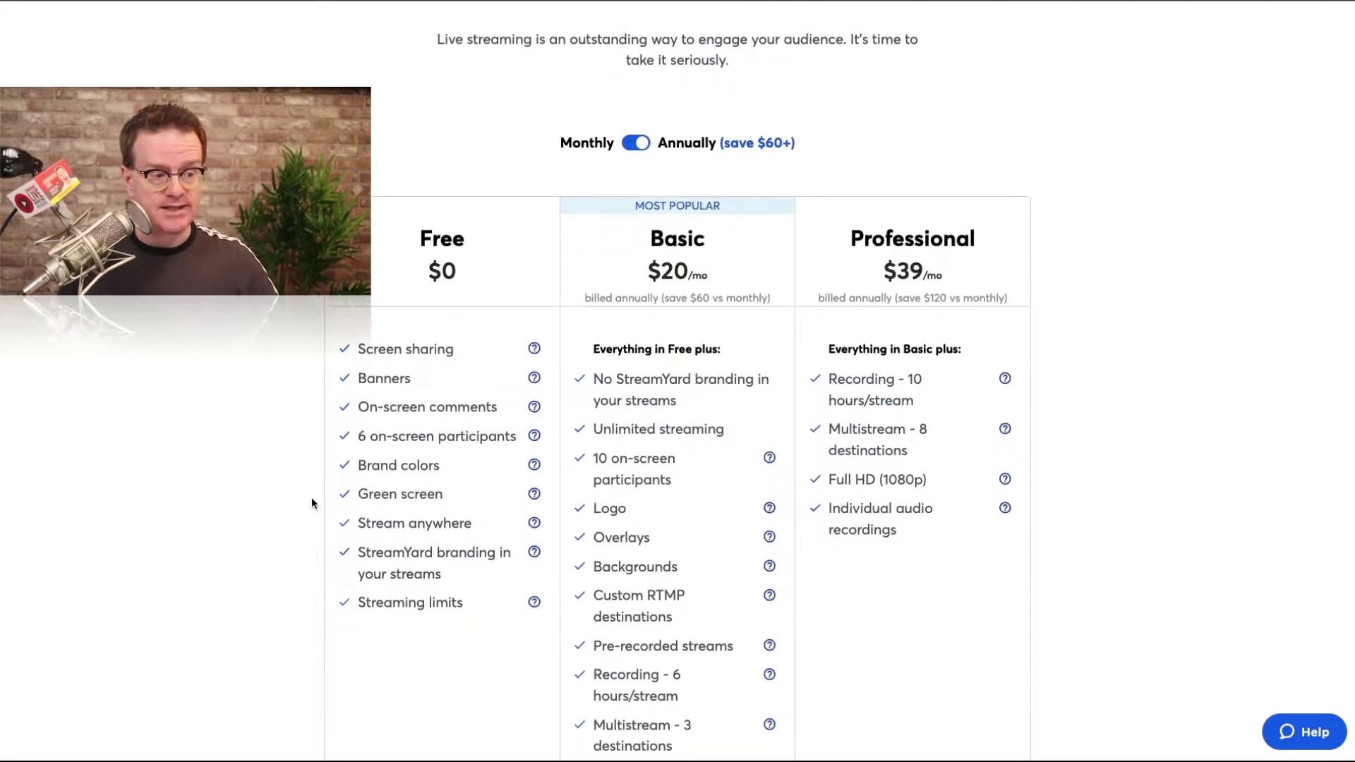
{"action": "scroll", "coordinate": [312, 503], "scroll_direction": "down", "scroll_amount": 1}
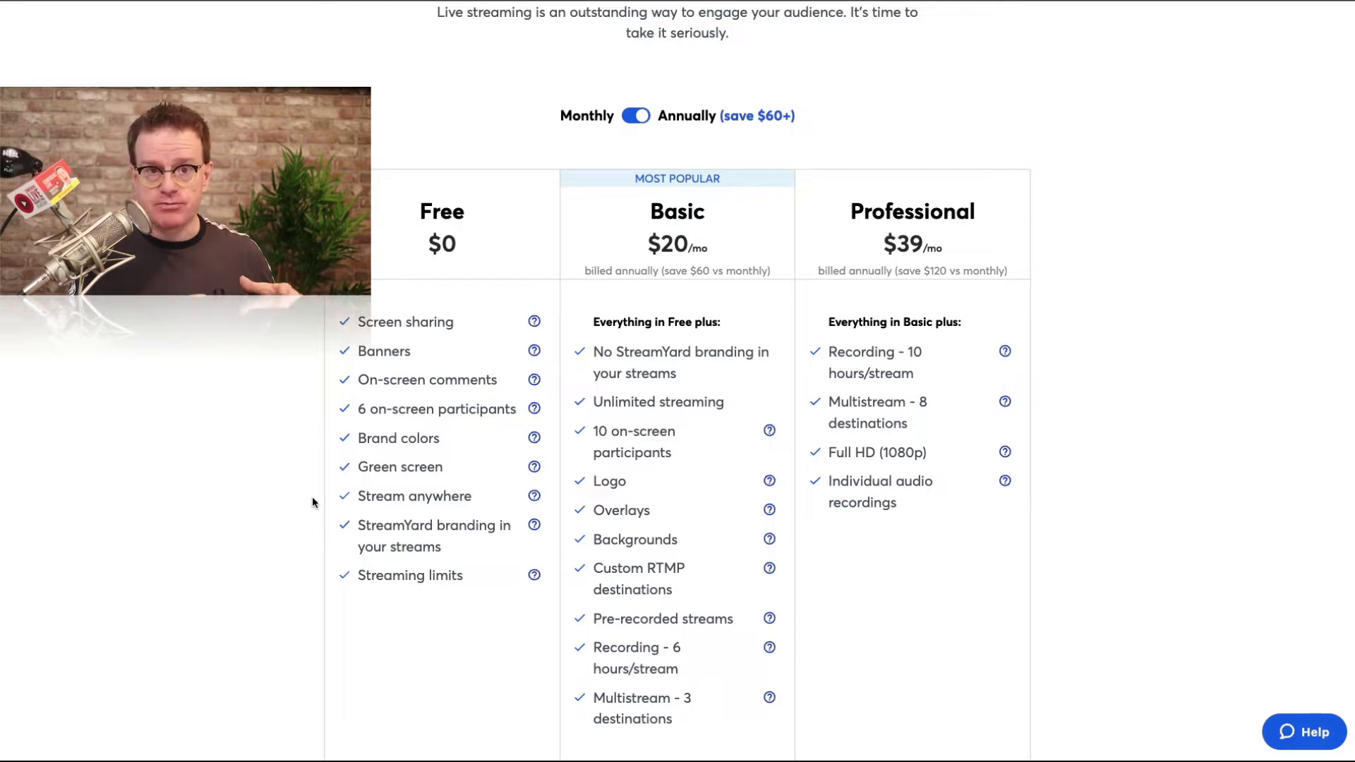
{"action": "scroll", "coordinate": [311, 501], "scroll_direction": "down", "scroll_amount": 3}
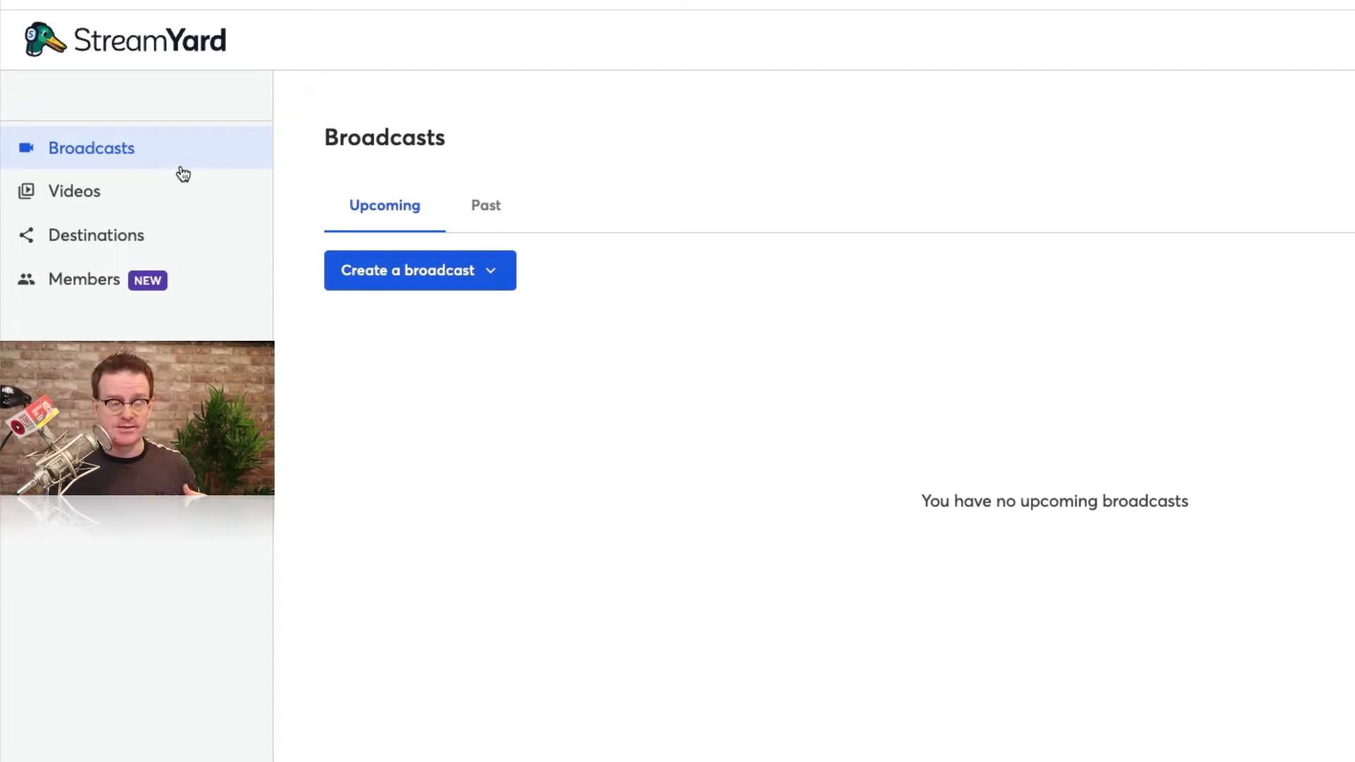
{"action": "left_click", "coordinate": [142, 201]}
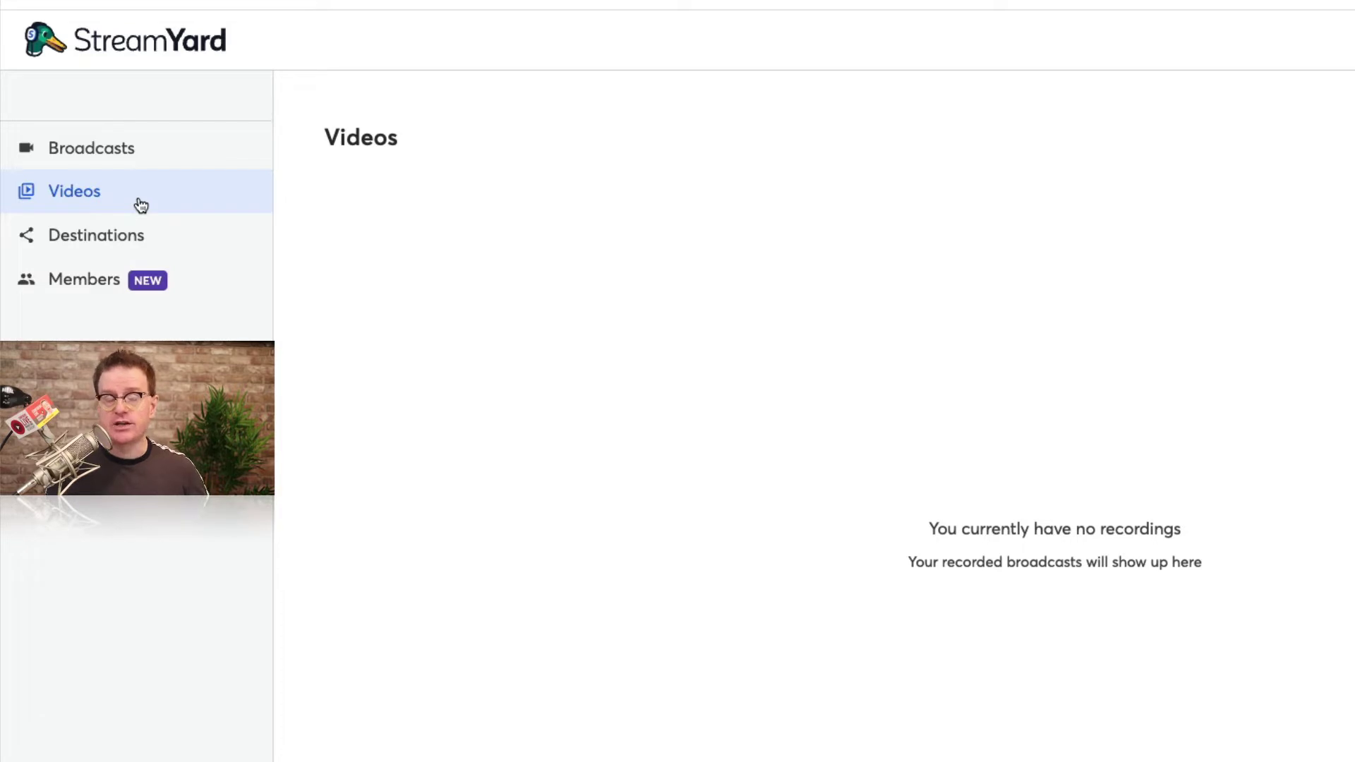
{"action": "left_click", "coordinate": [149, 238]}
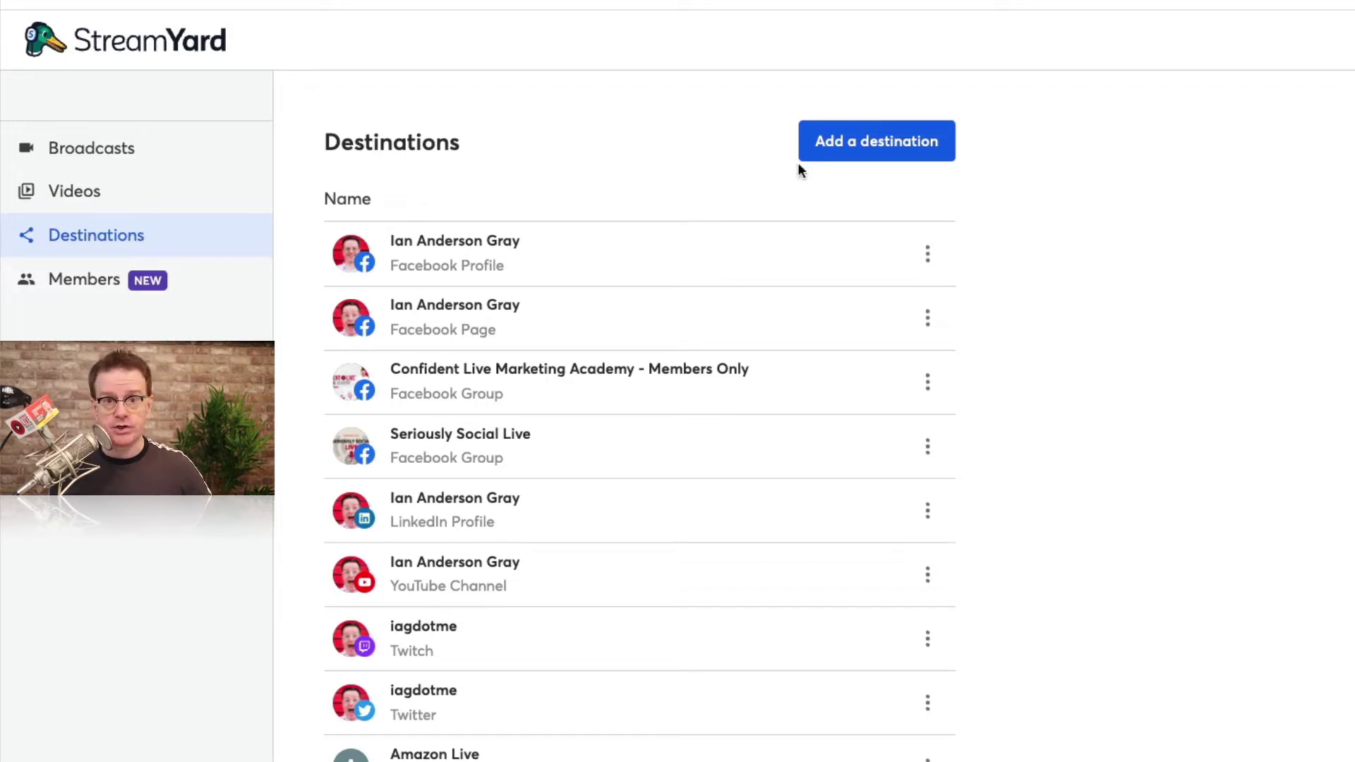
{"action": "left_click", "coordinate": [830, 145]}
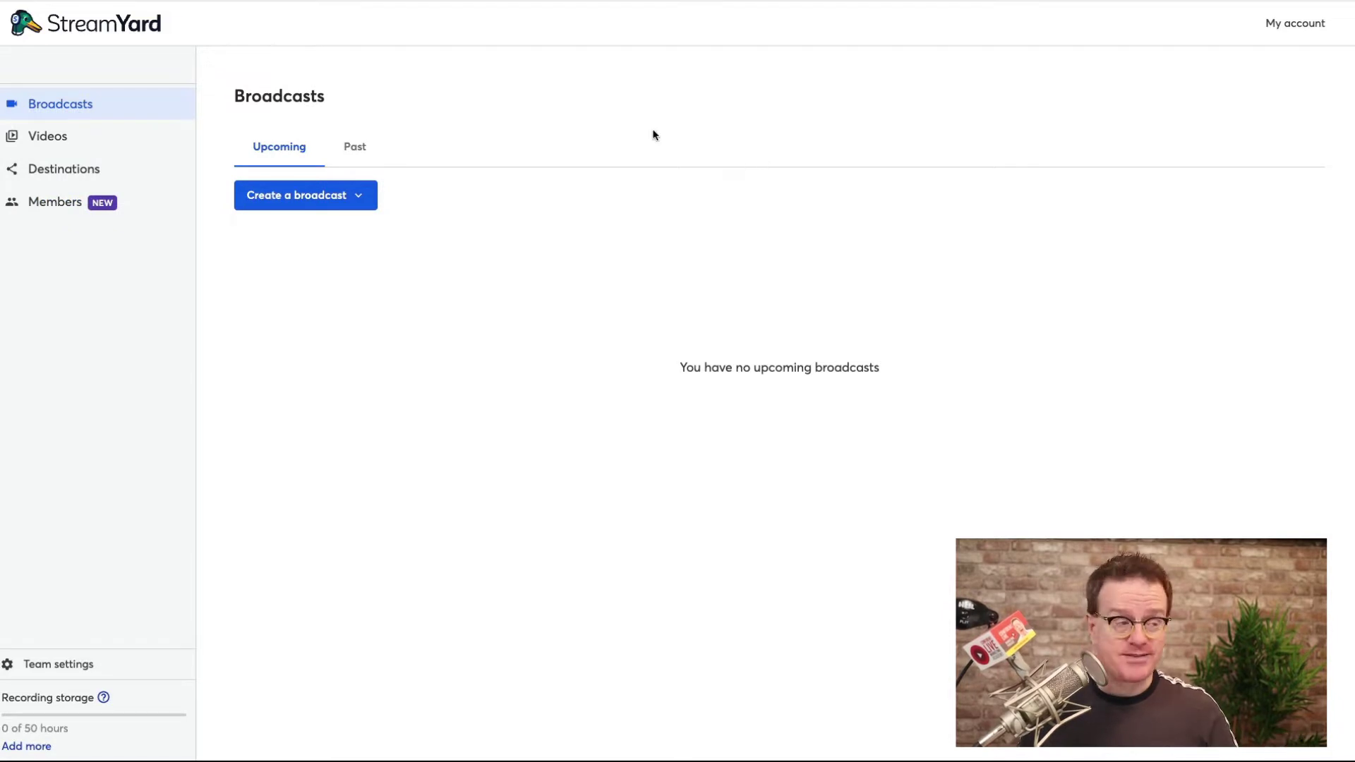
Create the broadcast 'Having a play with StreamYard' with description and thumbnail, scheduled for Feb 2, 2022
{"action": "left_click", "coordinate": [317, 203]}
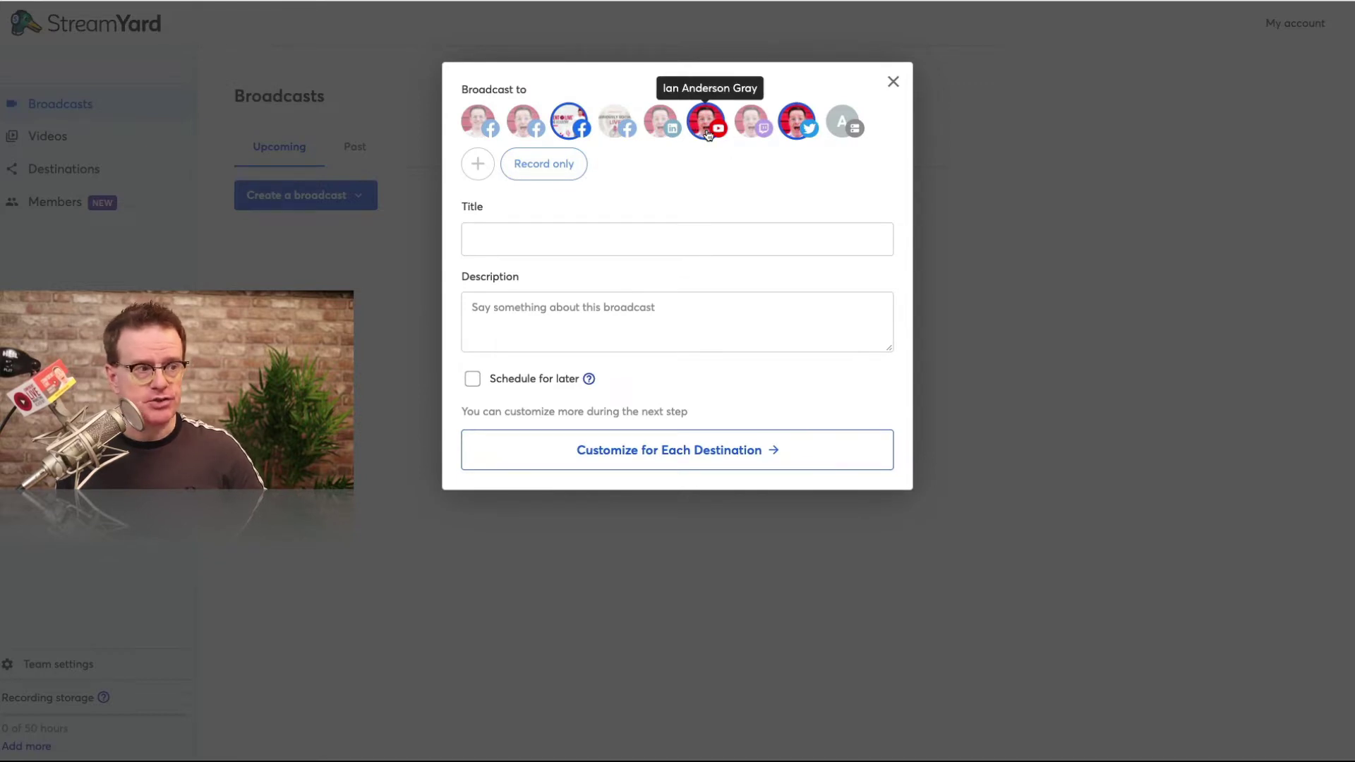
{"action": "left_click", "coordinate": [587, 237]}
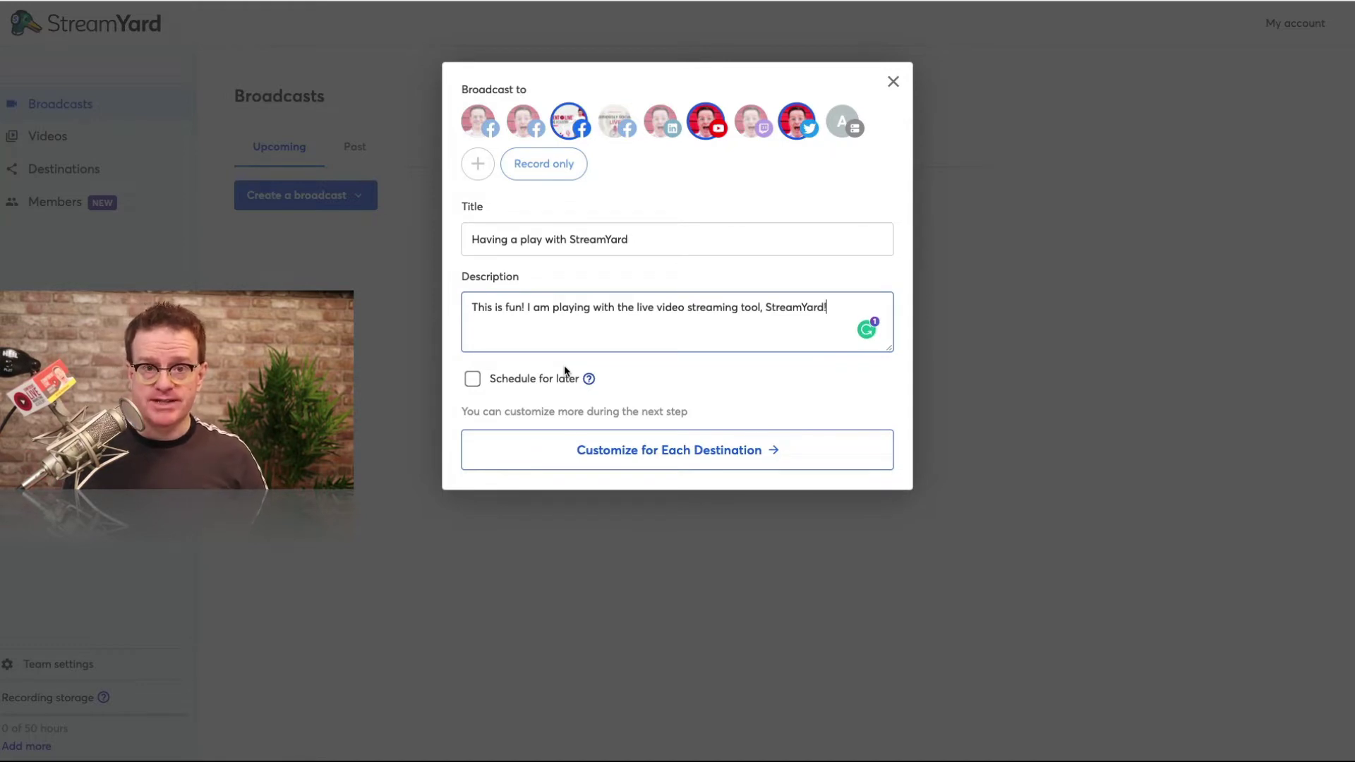
{"action": "left_click", "coordinate": [564, 377]}
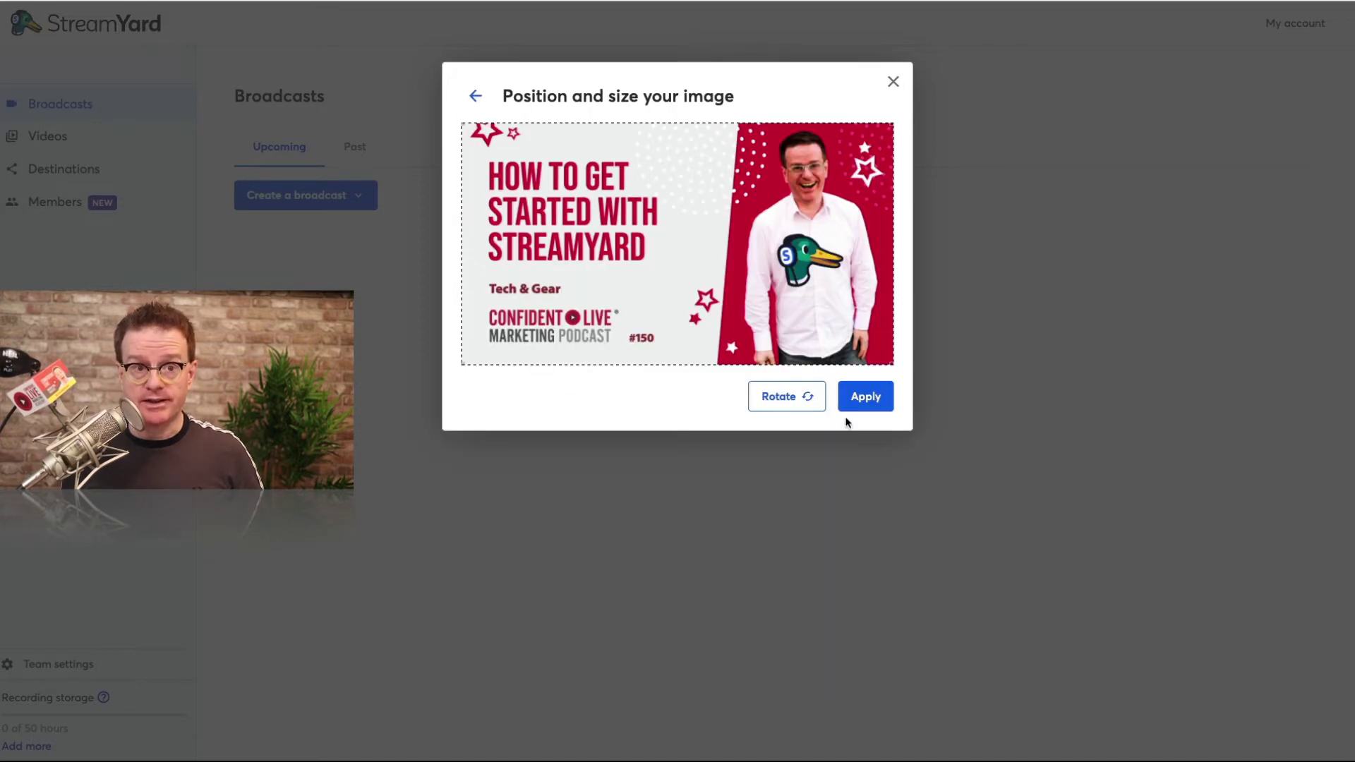
{"action": "left_click", "coordinate": [856, 400]}
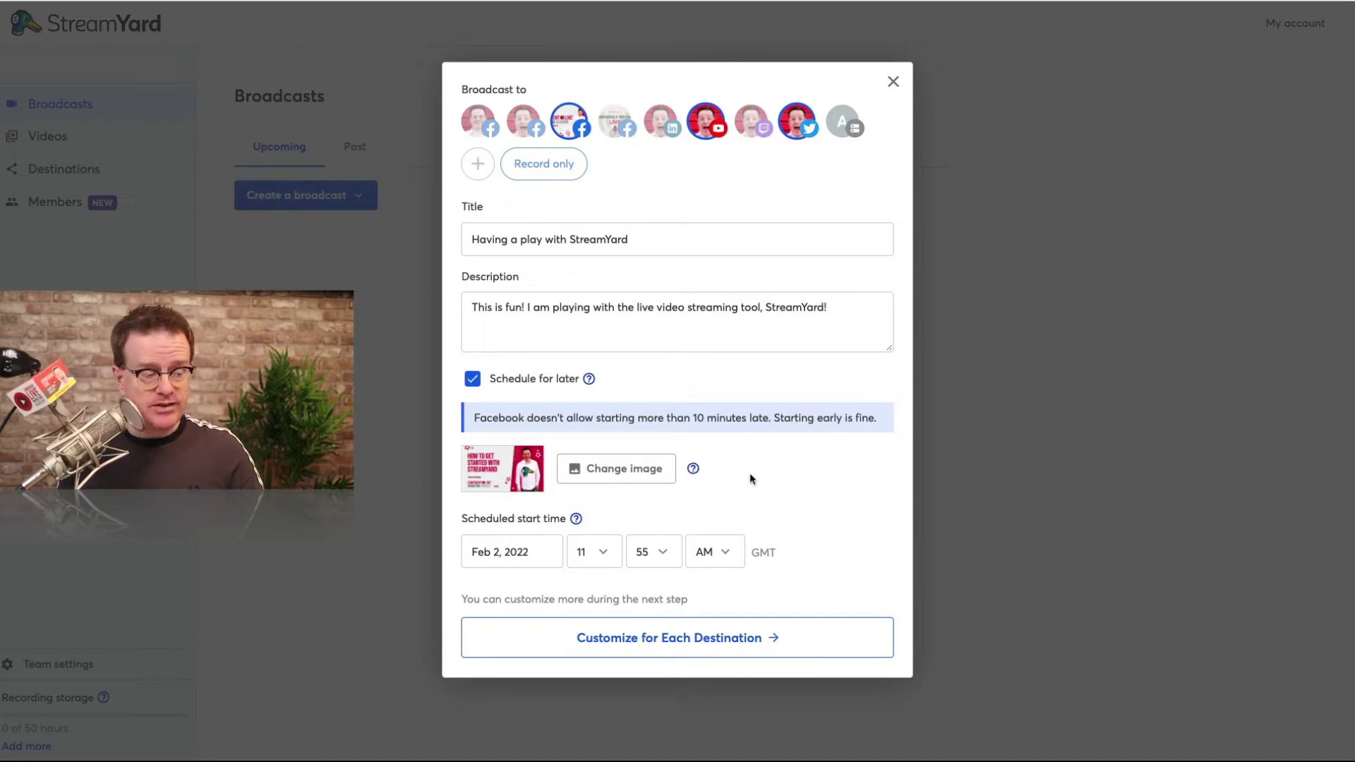
{"action": "left_click", "coordinate": [719, 642]}
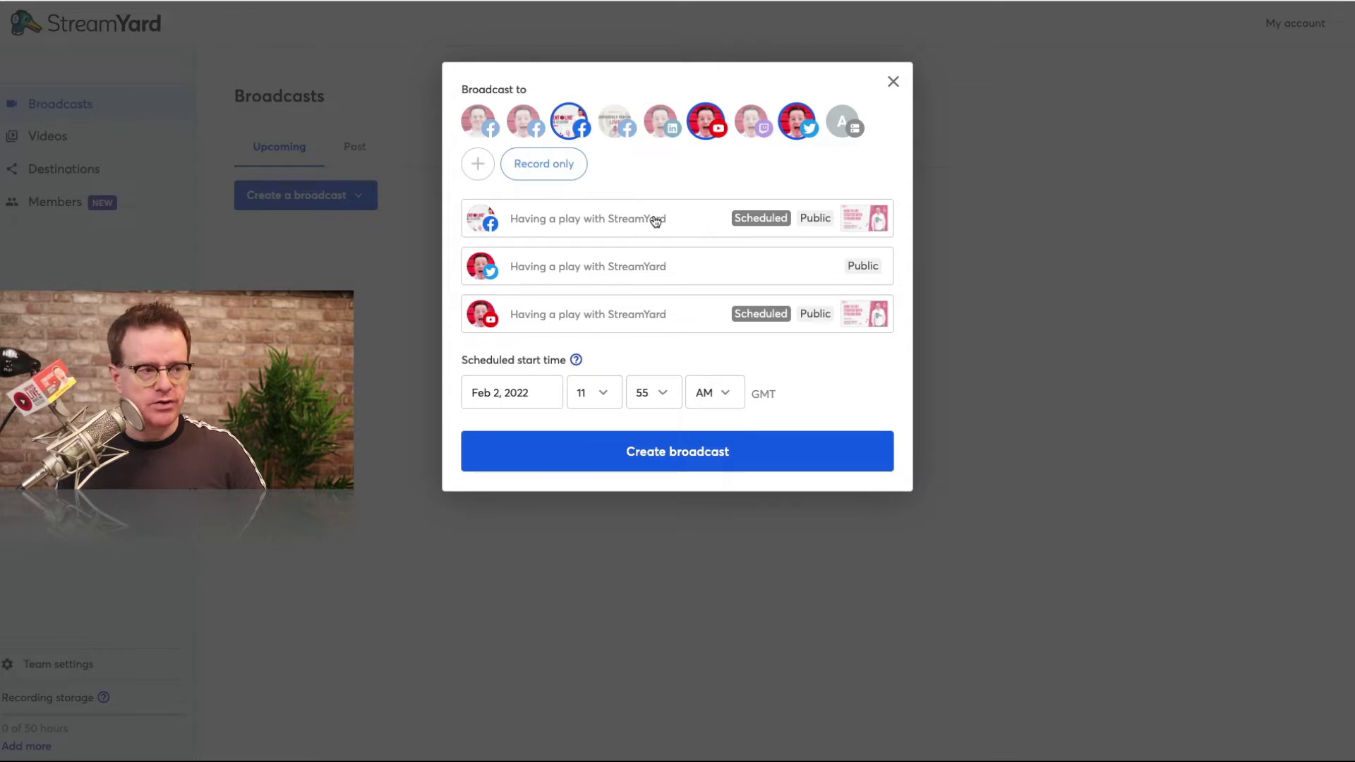
Edit the Facebook description to welcome Confident People and add @ to the Twitter title
{"action": "left_click", "coordinate": [656, 220]}
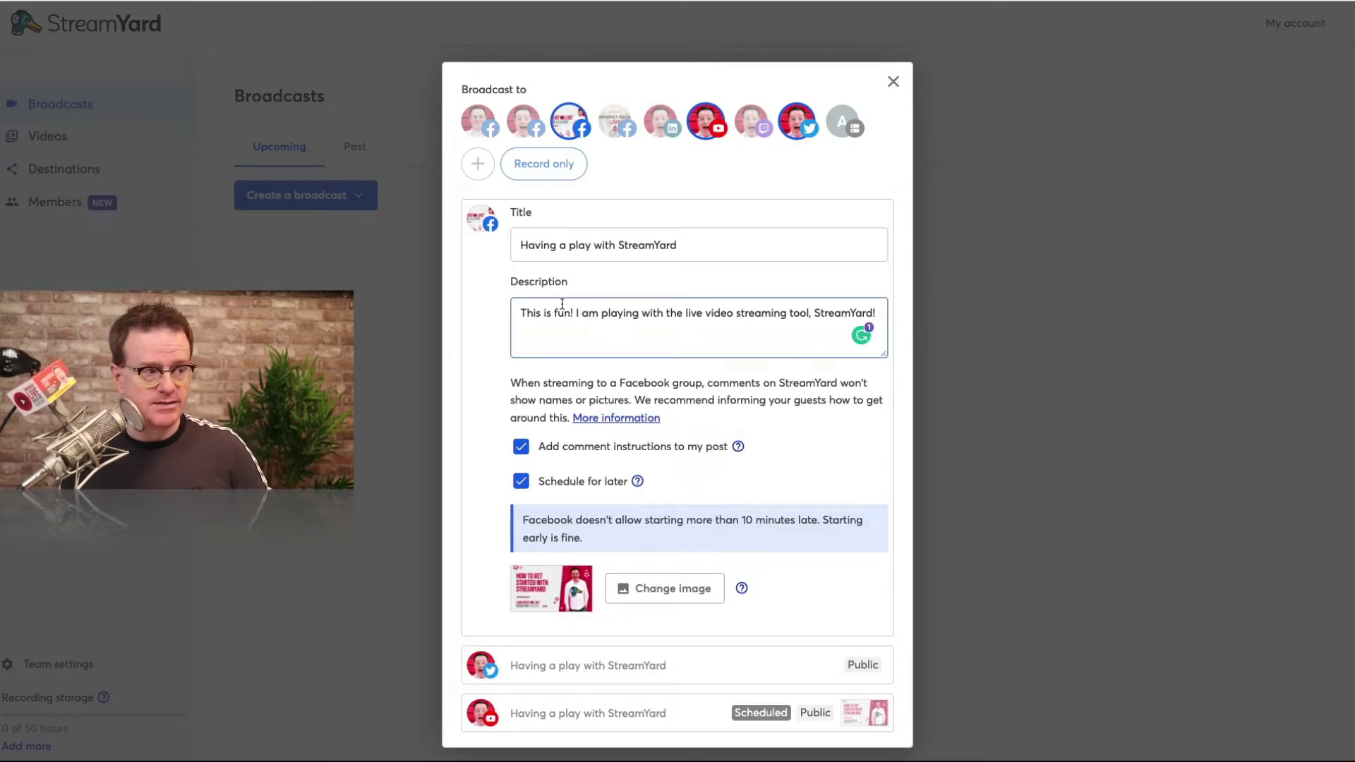
{"action": "type", "text": "Welcome, Confident People!"}
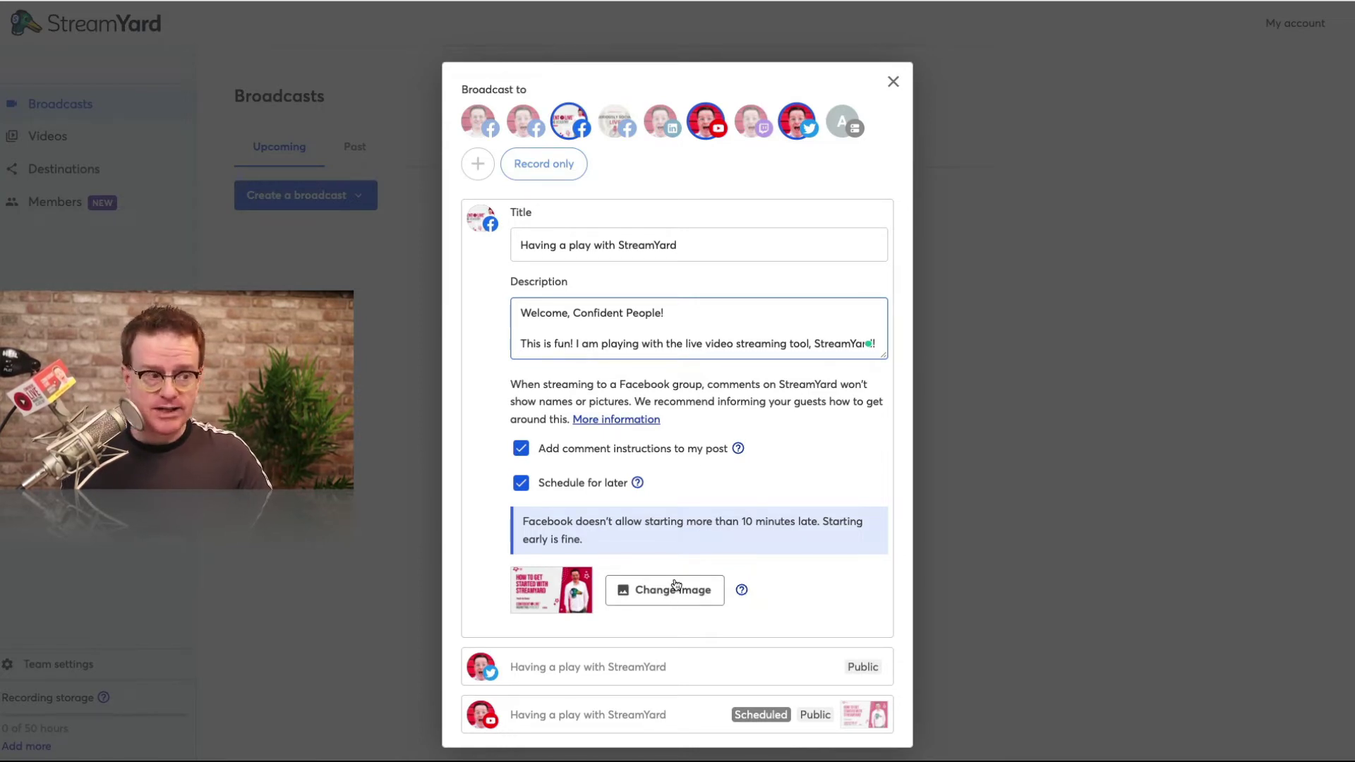
{"action": "scroll", "coordinate": [679, 583], "scroll_direction": "down", "scroll_amount": 1}
{"action": "left_click", "coordinate": [635, 647]}
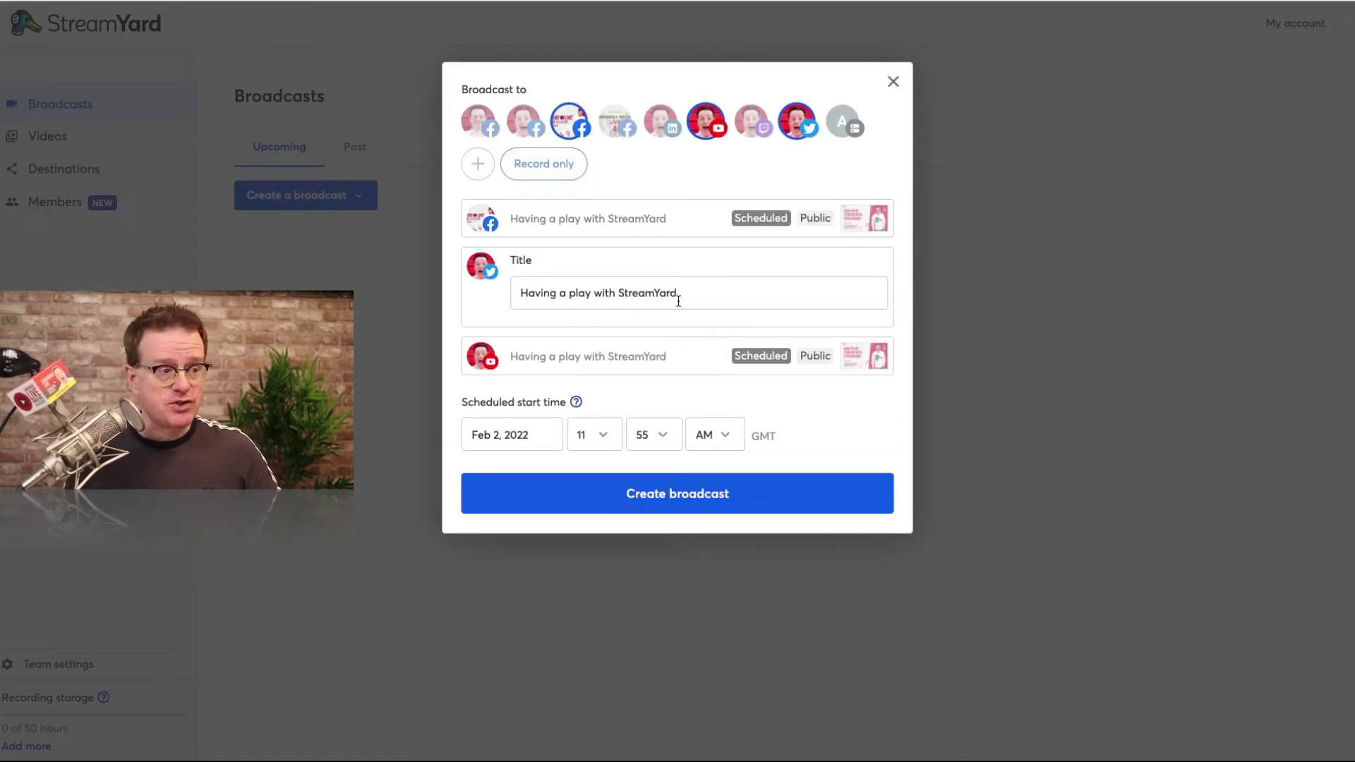
{"action": "left_click", "coordinate": [616, 294]}
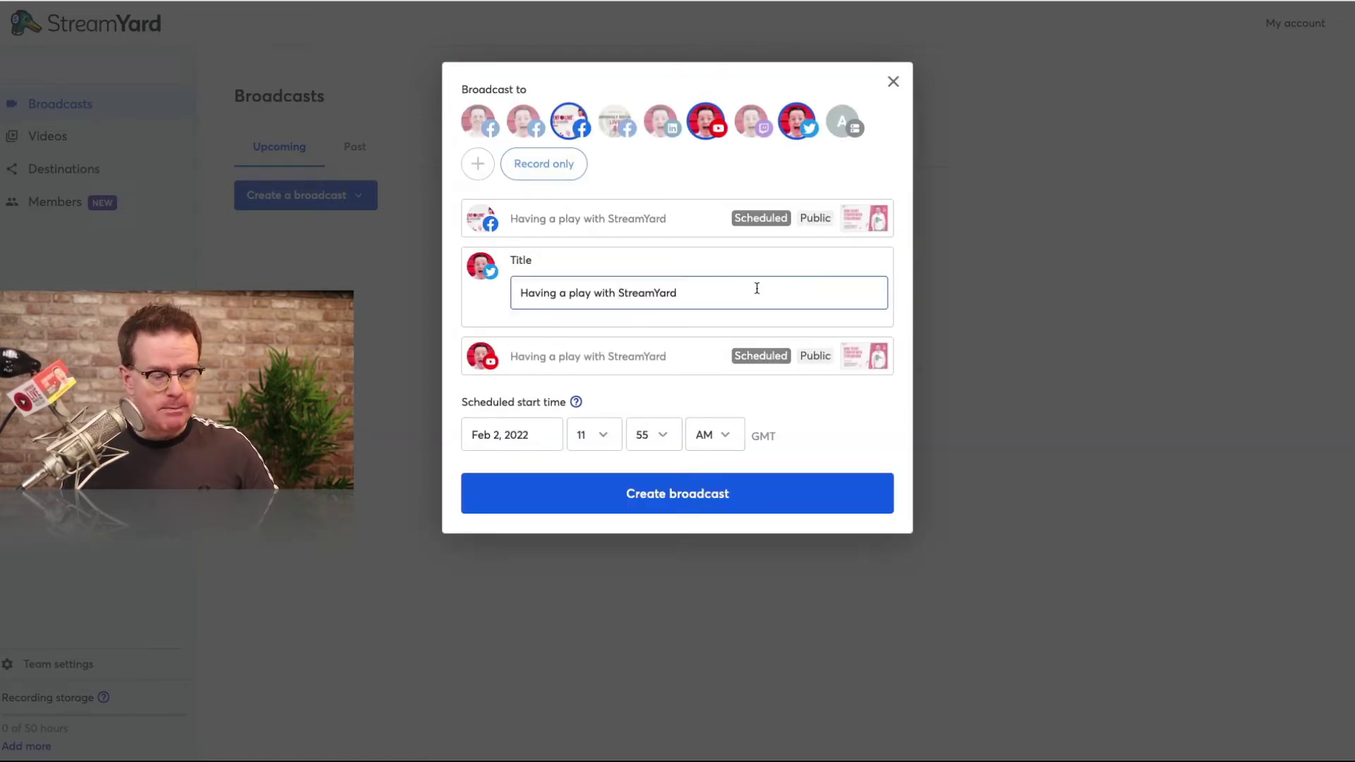
{"action": "type", "text": "@"}
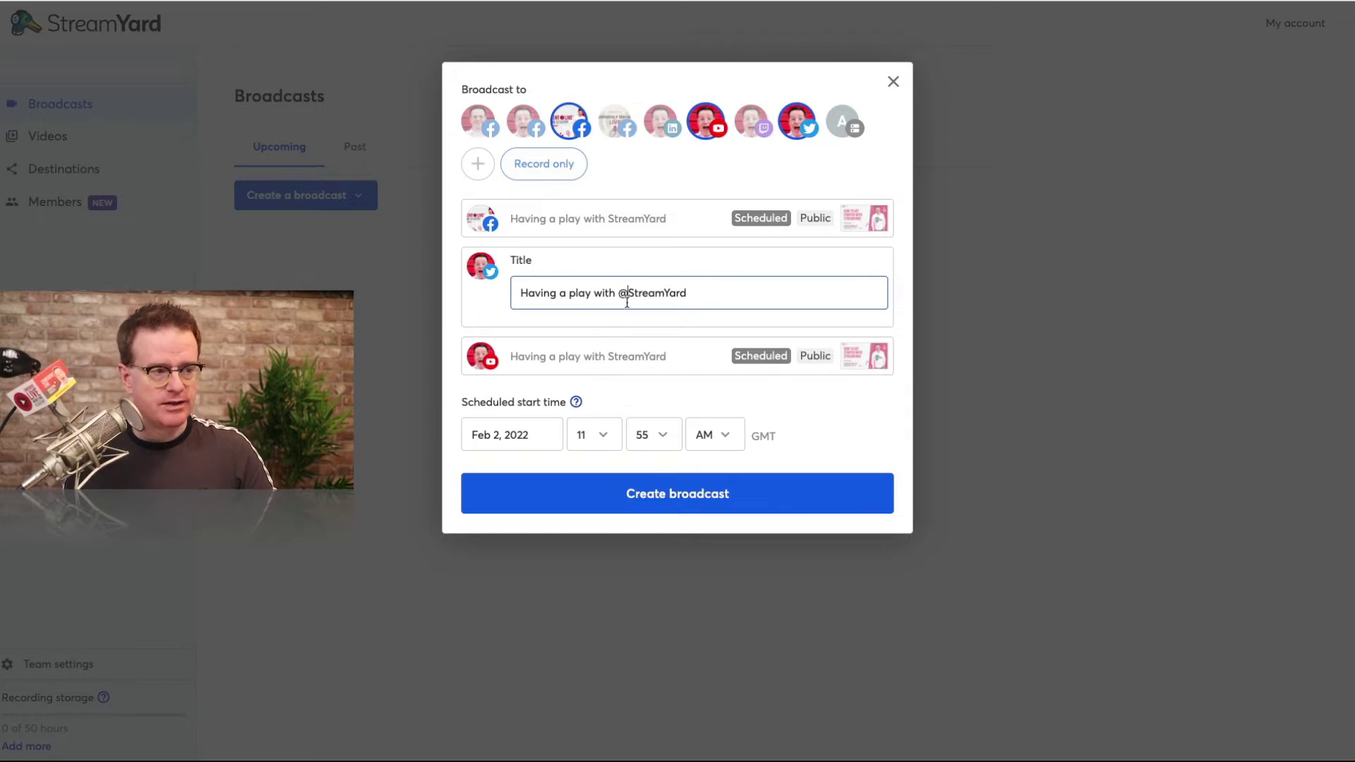
Set the YouTube privacy to Unlisted and create the scheduled broadcast
{"action": "left_click", "coordinate": [672, 356]}
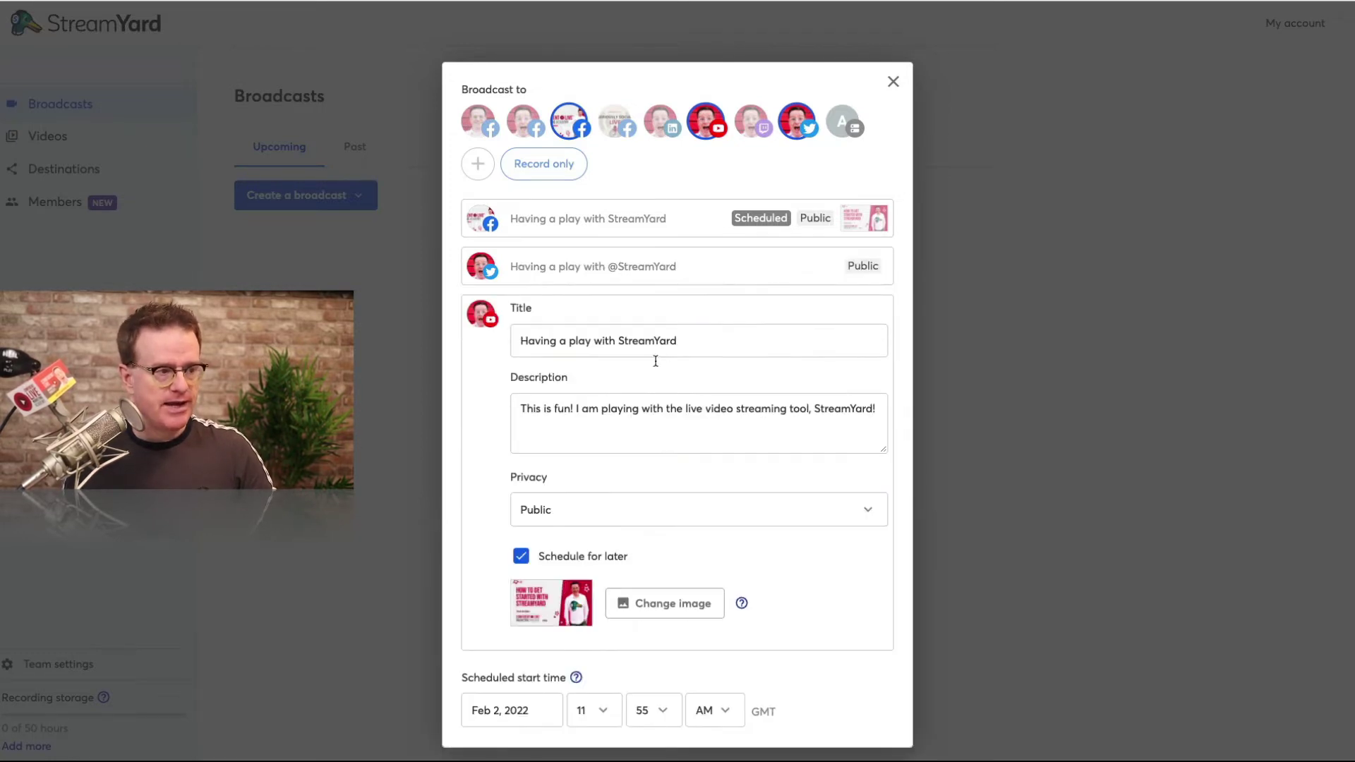
{"action": "left_click", "coordinate": [582, 508]}
{"action": "left_click", "coordinate": [582, 529]}
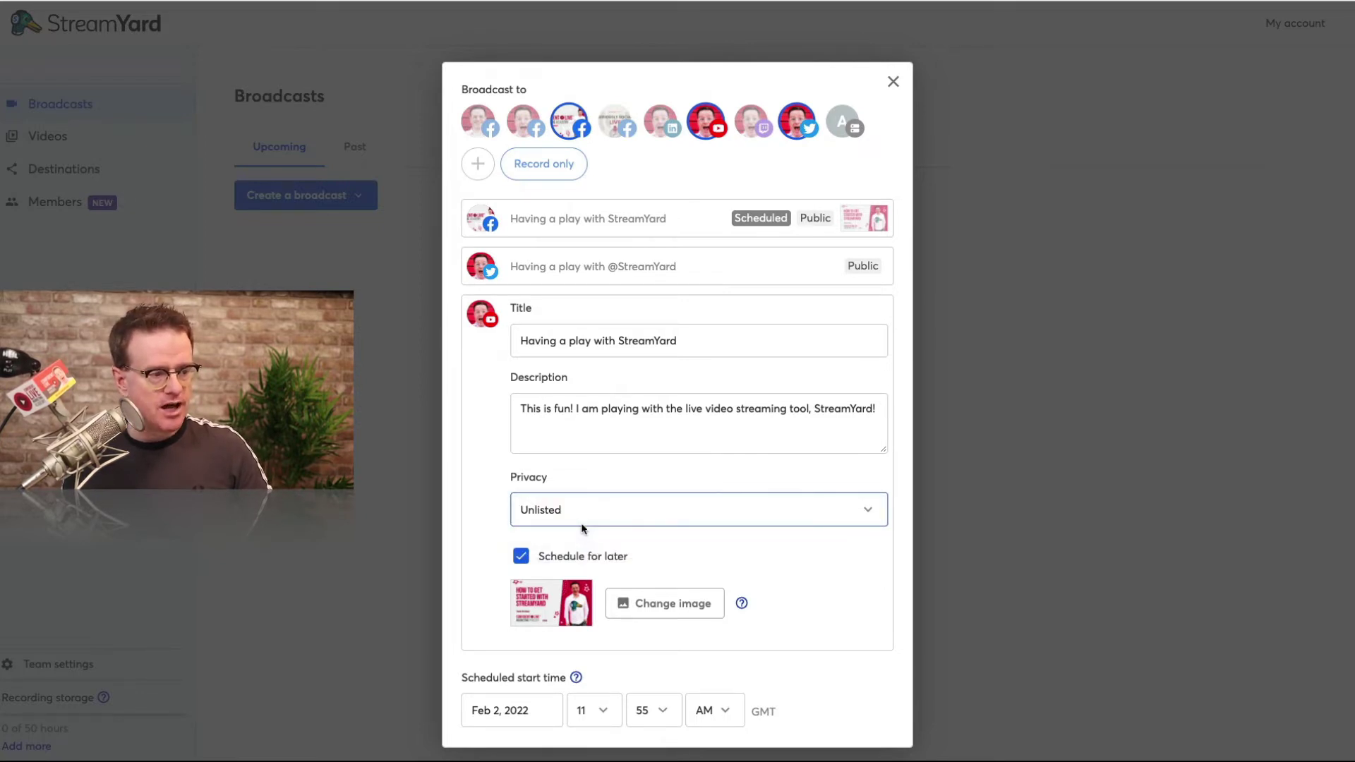
{"action": "scroll", "coordinate": [696, 720], "scroll_direction": "down", "scroll_amount": 2}
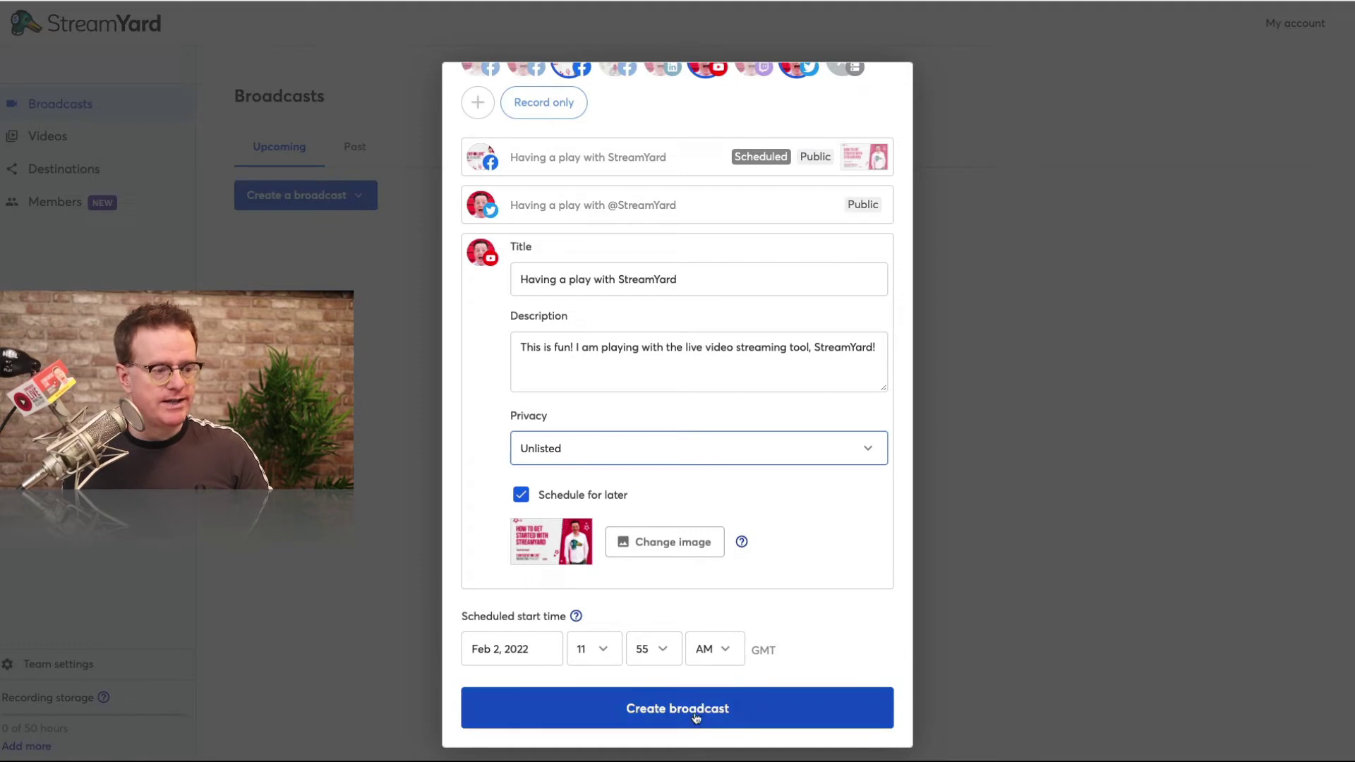
{"action": "left_click", "coordinate": [695, 719]}
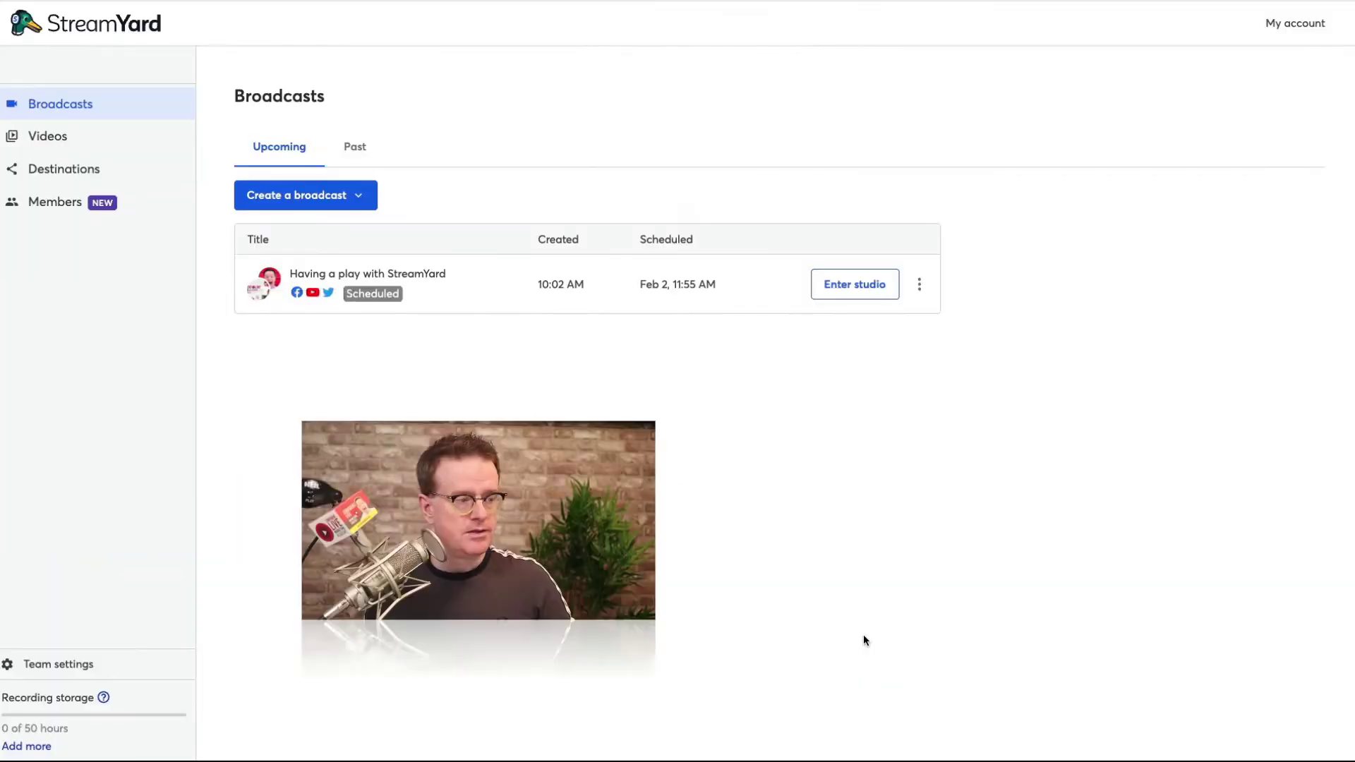
View the new broadcast's scheduled posts on Facebook and YouTube
{"action": "left_click", "coordinate": [919, 287]}
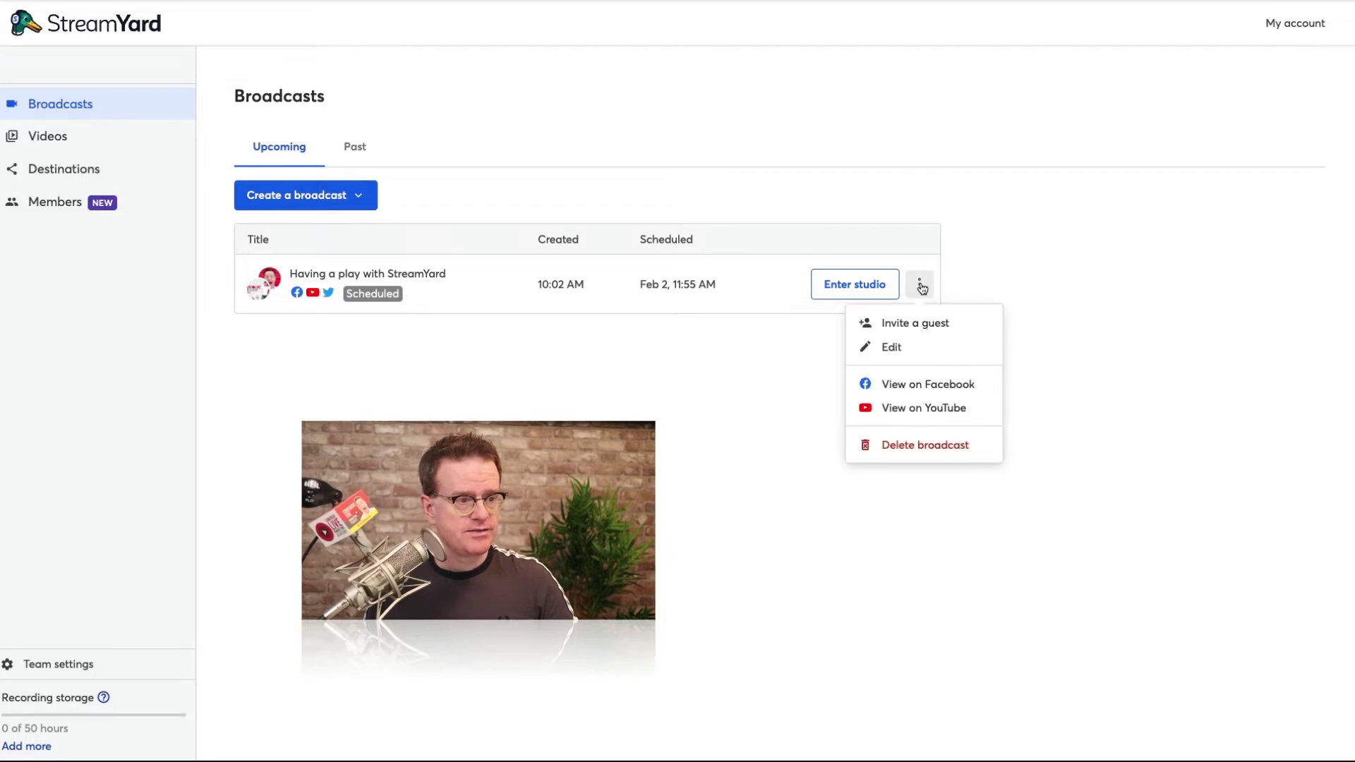
{"action": "left_click", "coordinate": [930, 387]}
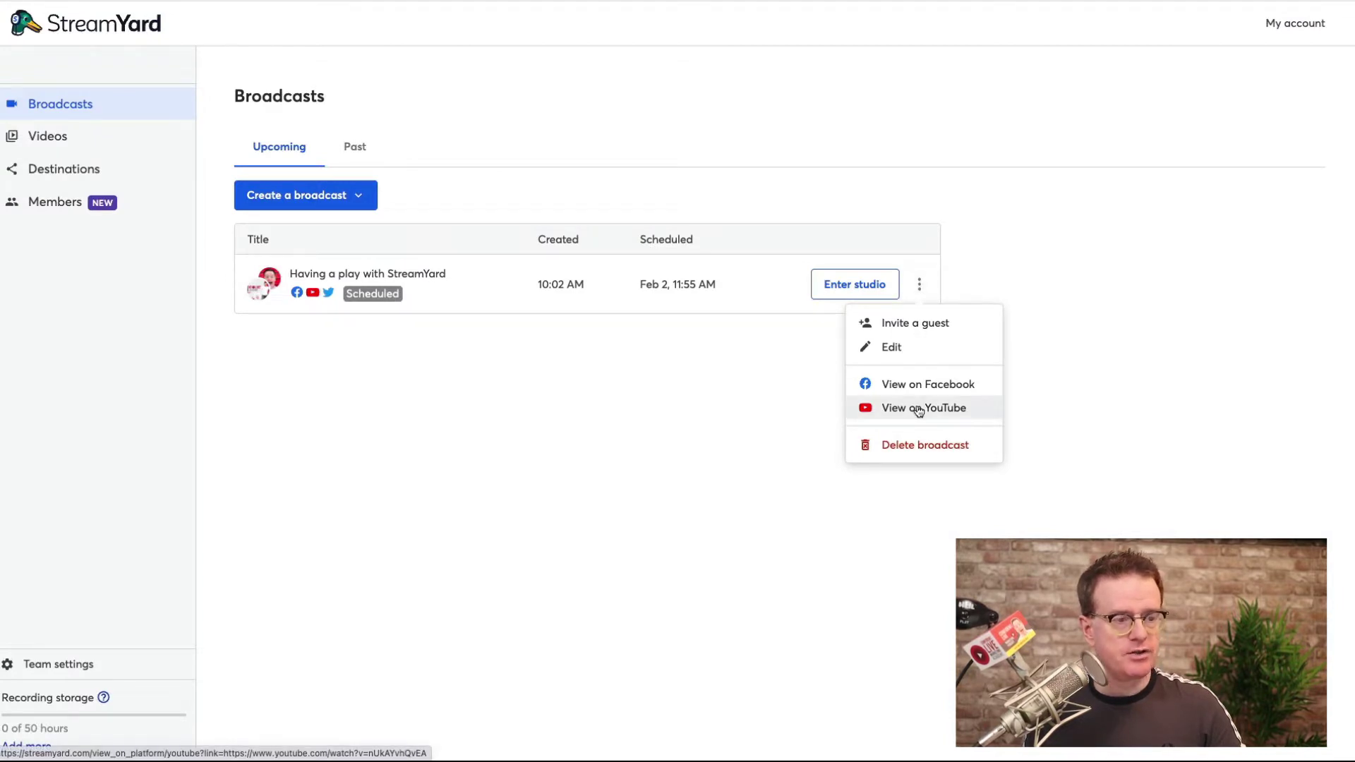
{"action": "left_click", "coordinate": [918, 409]}
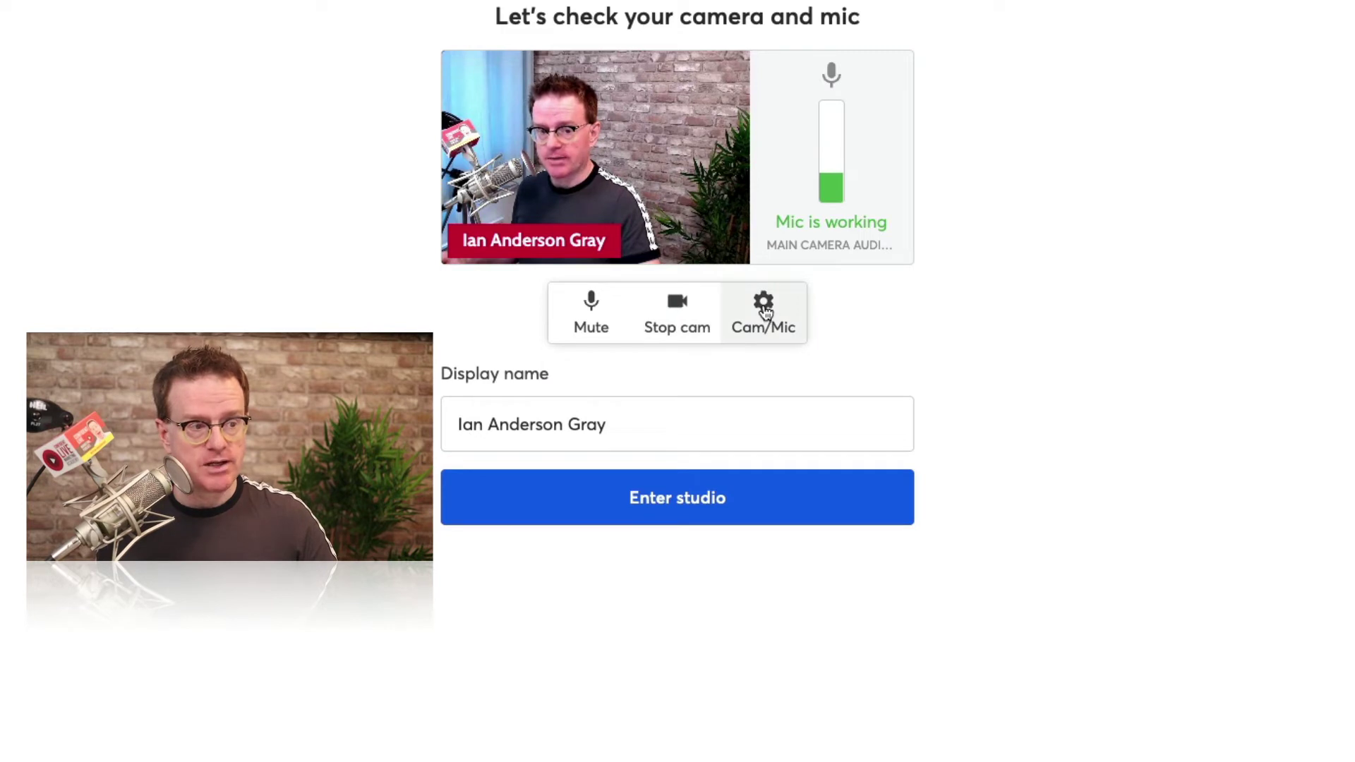
Confirm the HD Pro Webcam at 1080p and the current microphone in camera and audio settings
{"action": "left_click", "coordinate": [765, 317]}
{"action": "left_click", "coordinate": [711, 548]}
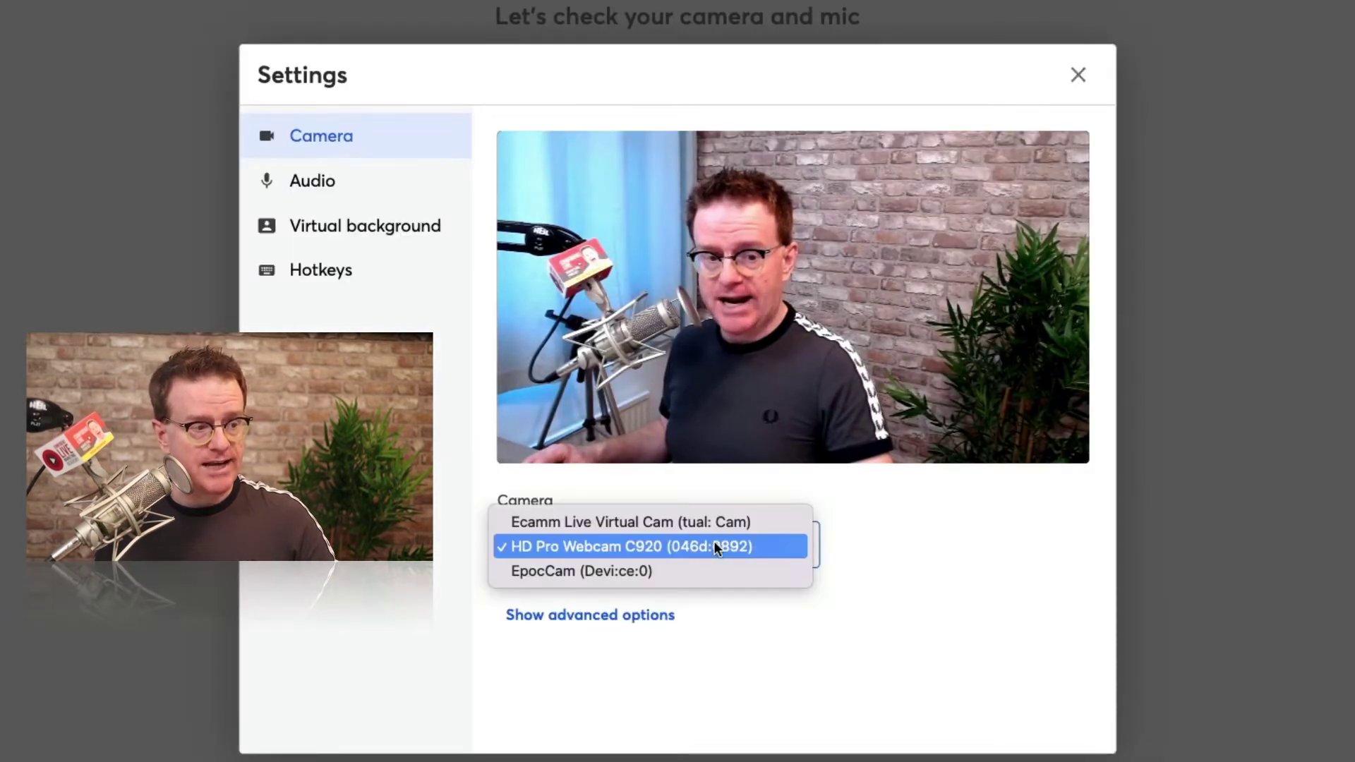
{"action": "left_click", "coordinate": [716, 546]}
{"action": "left_click", "coordinate": [626, 620]}
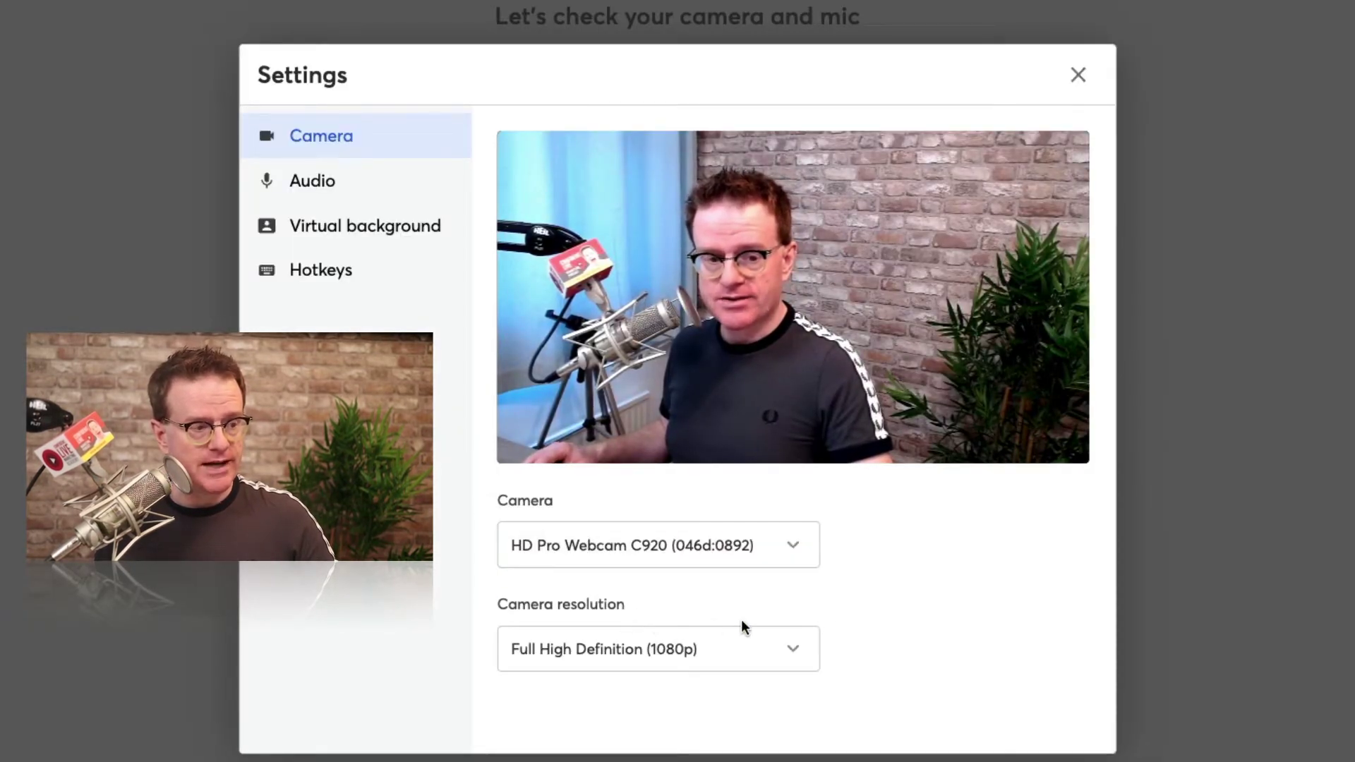
{"action": "left_click", "coordinate": [717, 650]}
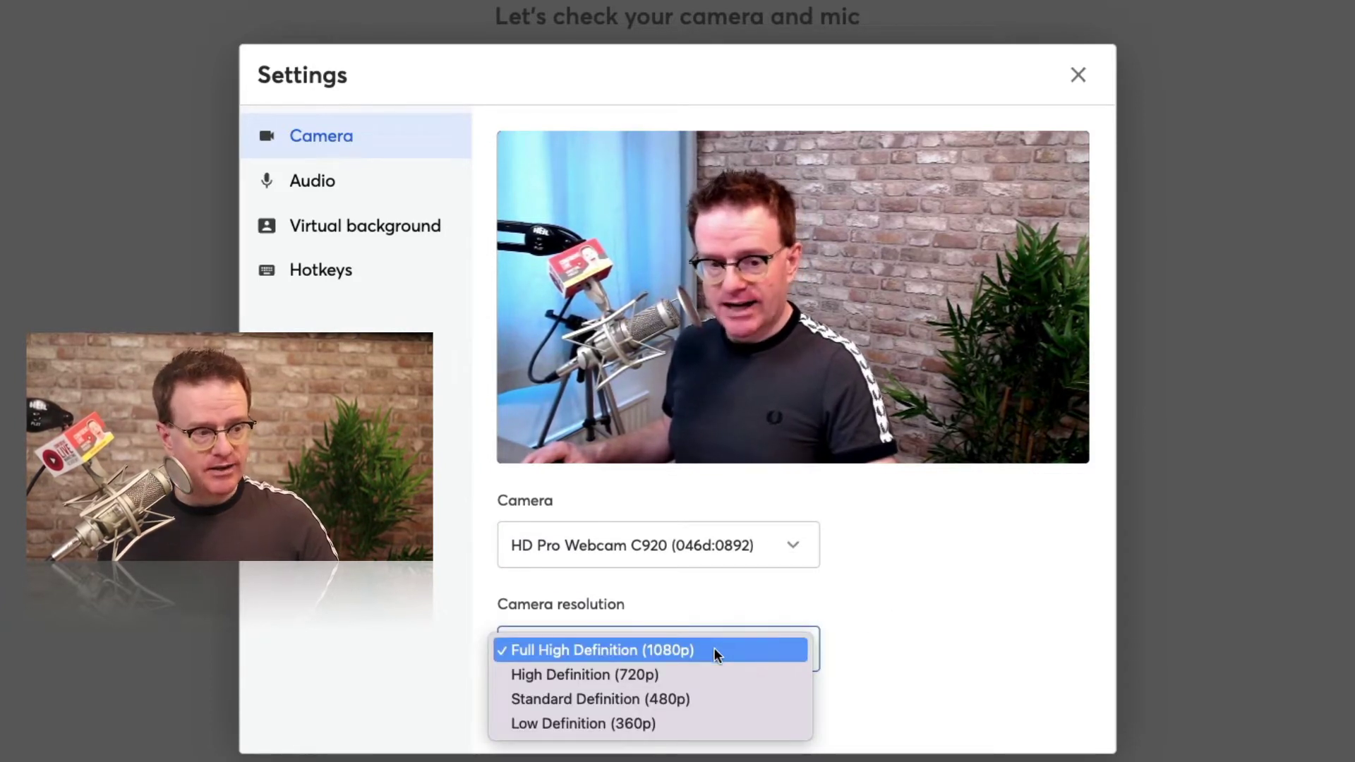
{"action": "left_click", "coordinate": [716, 650]}
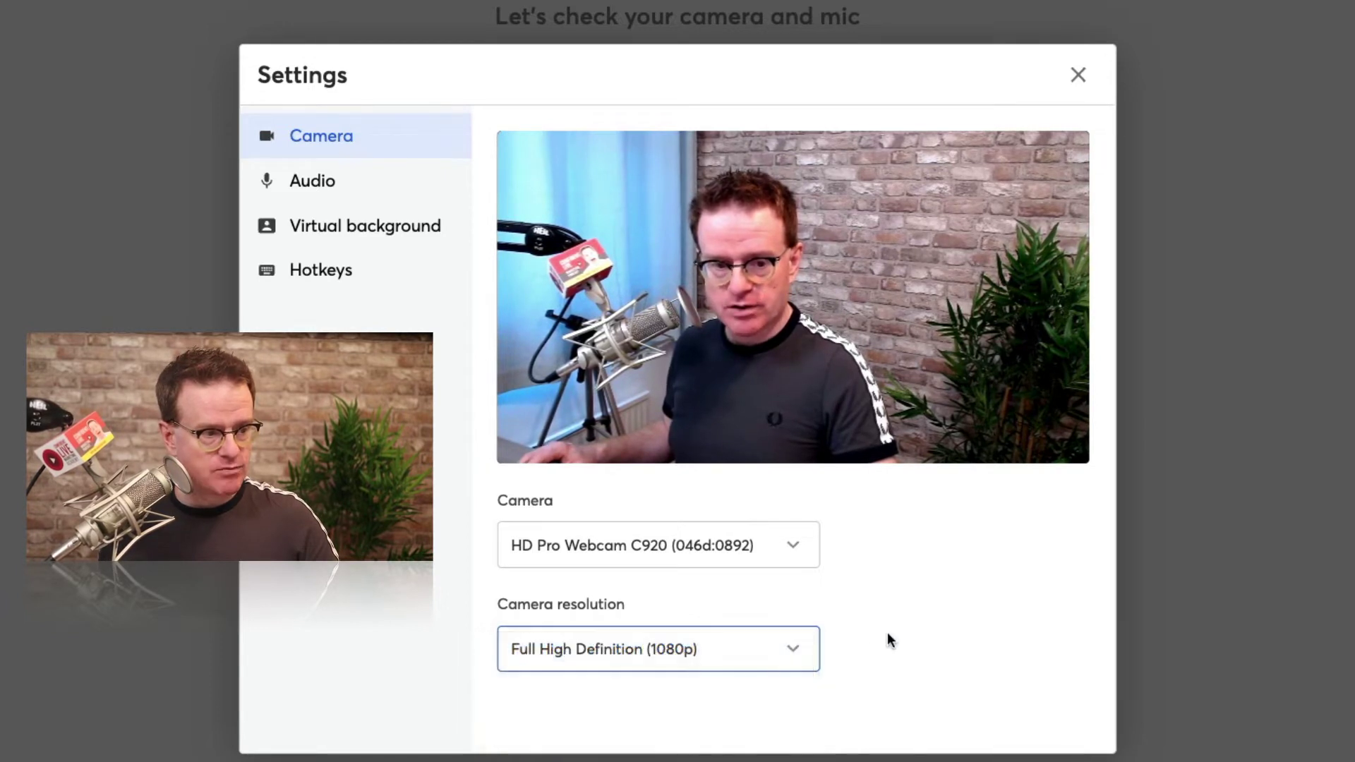
{"action": "left_click", "coordinate": [338, 182]}
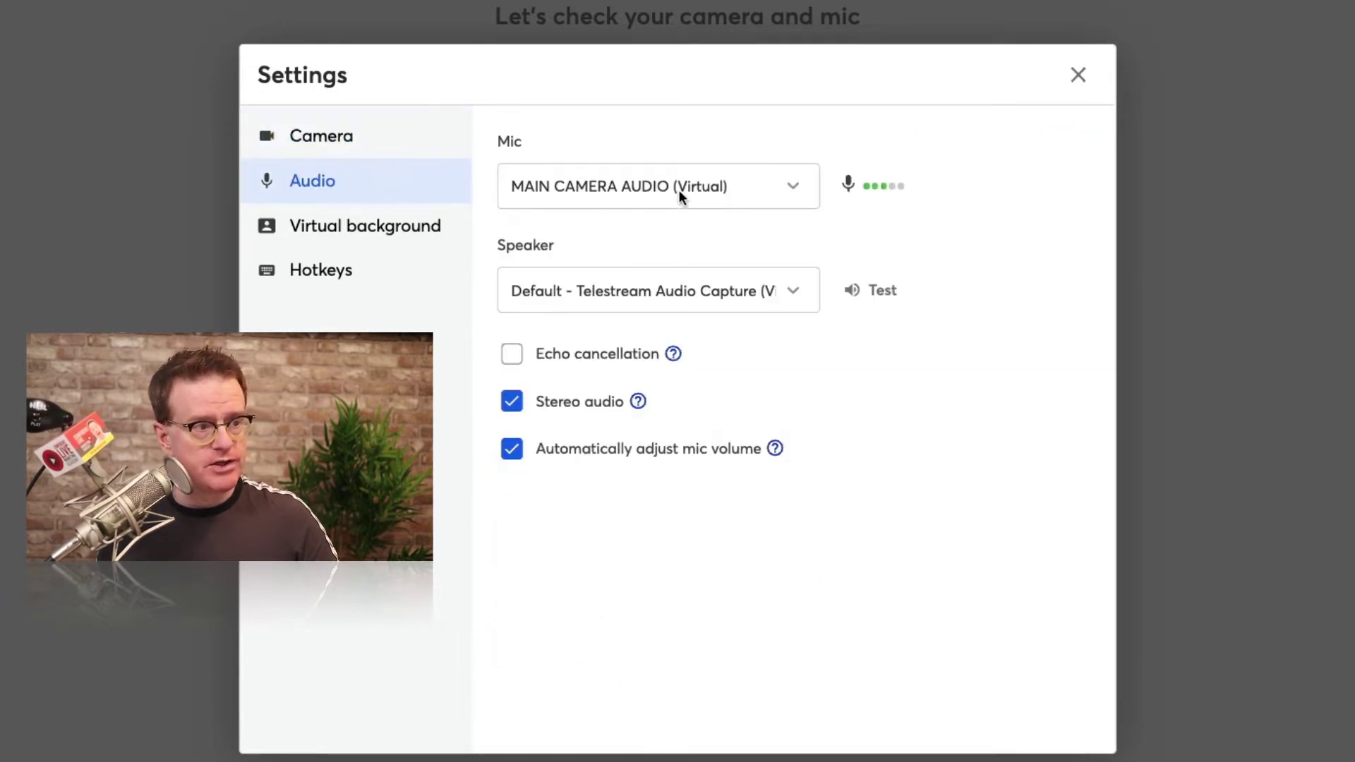
{"action": "left_click", "coordinate": [679, 189]}
{"action": "left_click", "coordinate": [1043, 182]}
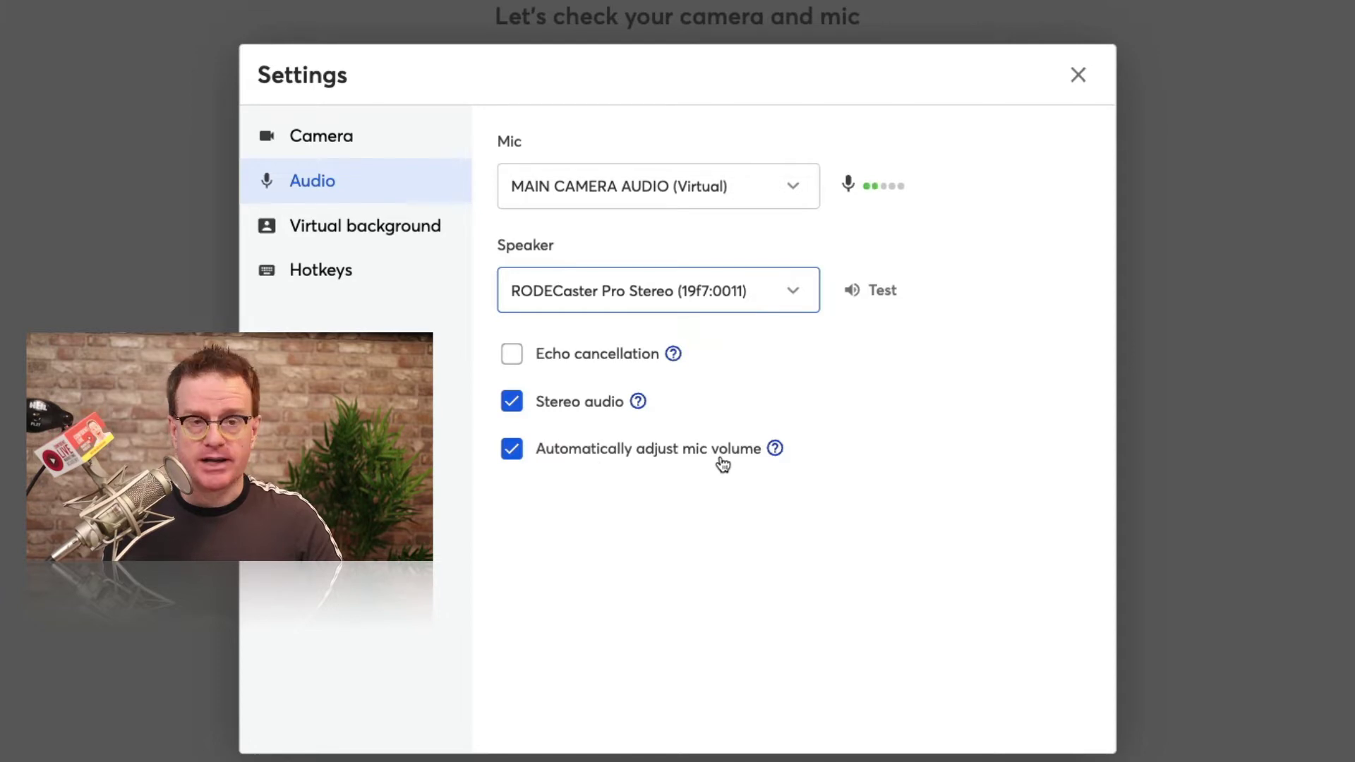
Try the blur, brick wall, living room and café backgrounds, then set the background to None
{"action": "left_click", "coordinate": [365, 226]}
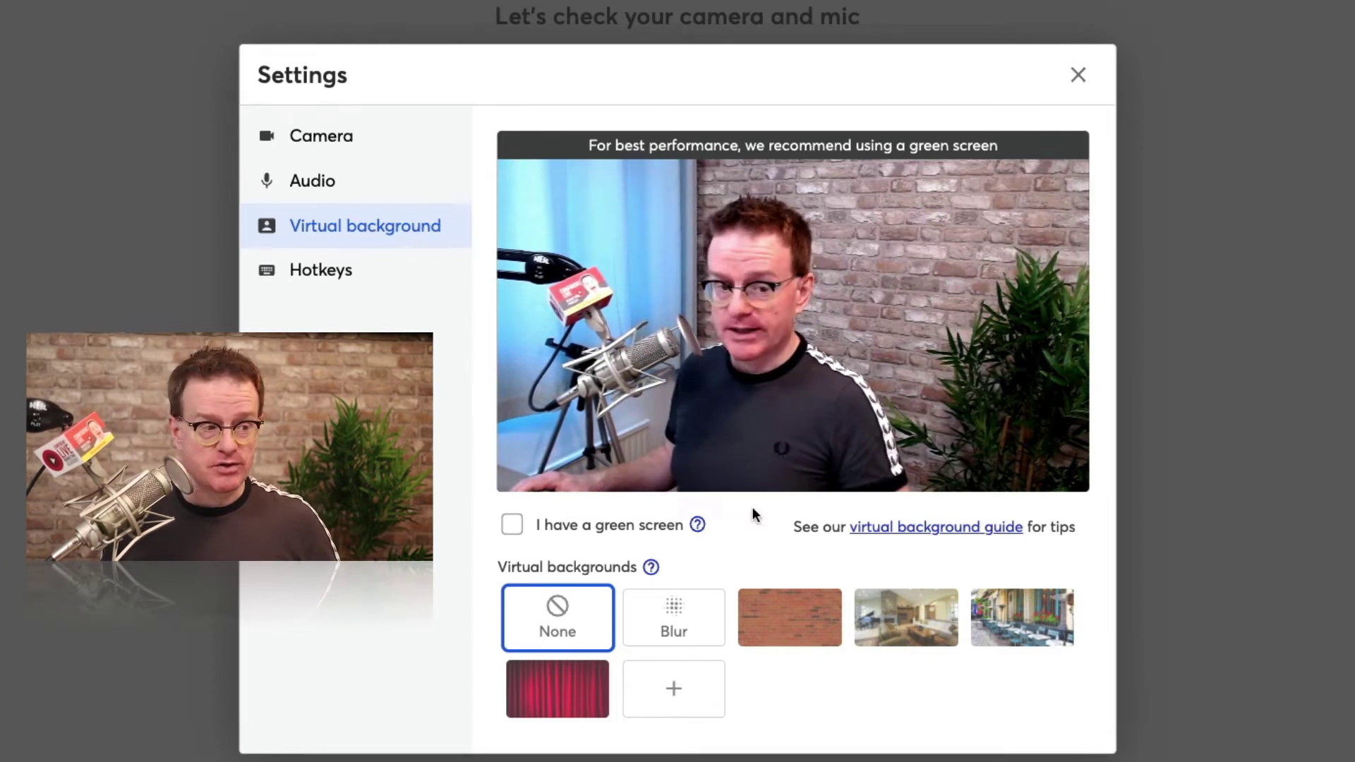
{"action": "left_click", "coordinate": [688, 633]}
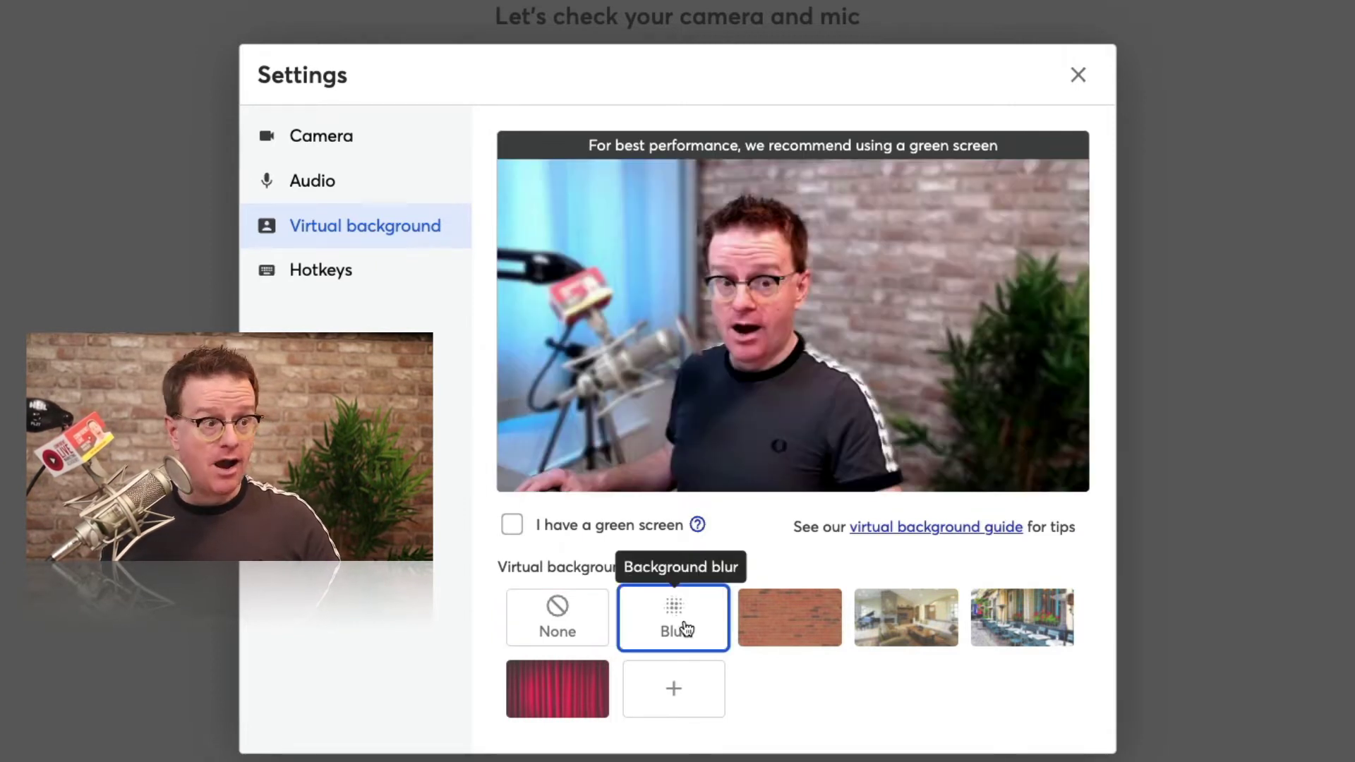
{"action": "left_click", "coordinate": [796, 633]}
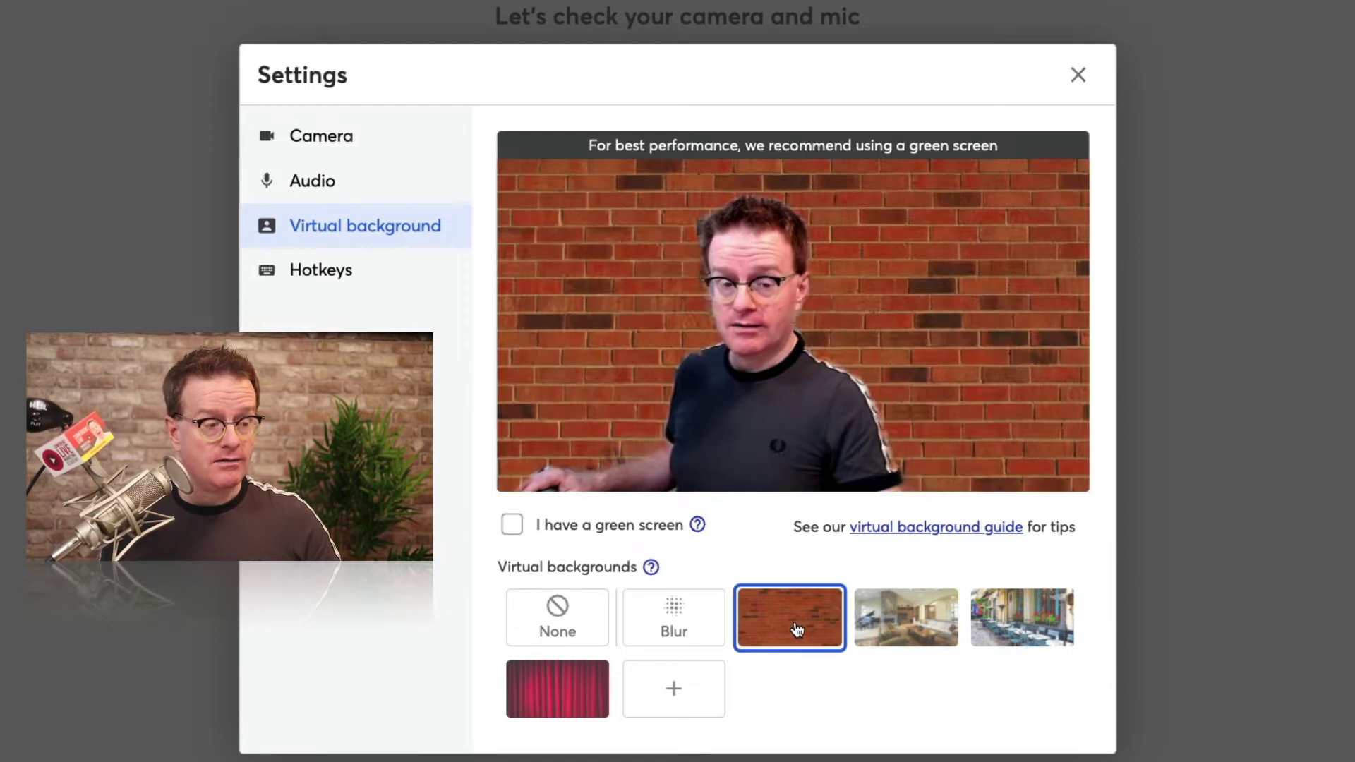
{"action": "left_click", "coordinate": [899, 622]}
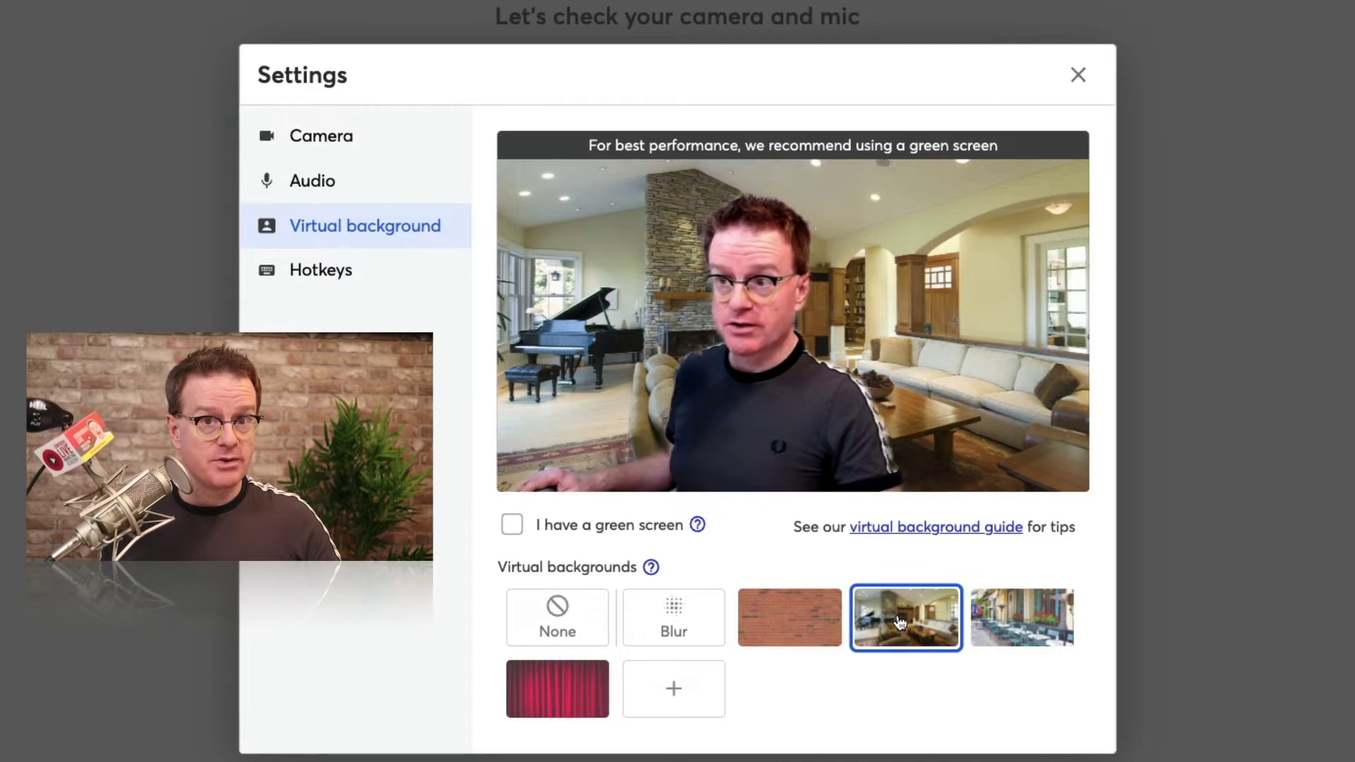
{"action": "left_click", "coordinate": [1022, 618]}
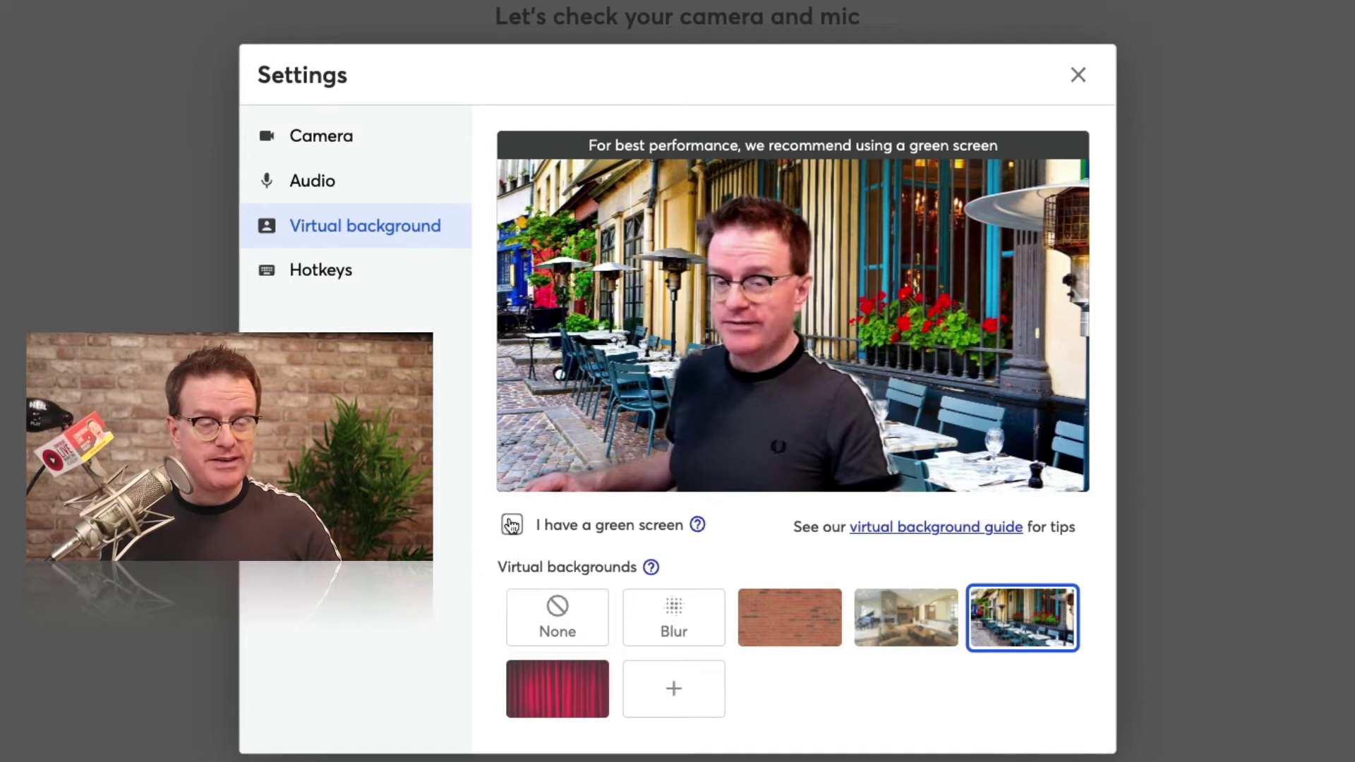
{"action": "left_click", "coordinate": [564, 631]}
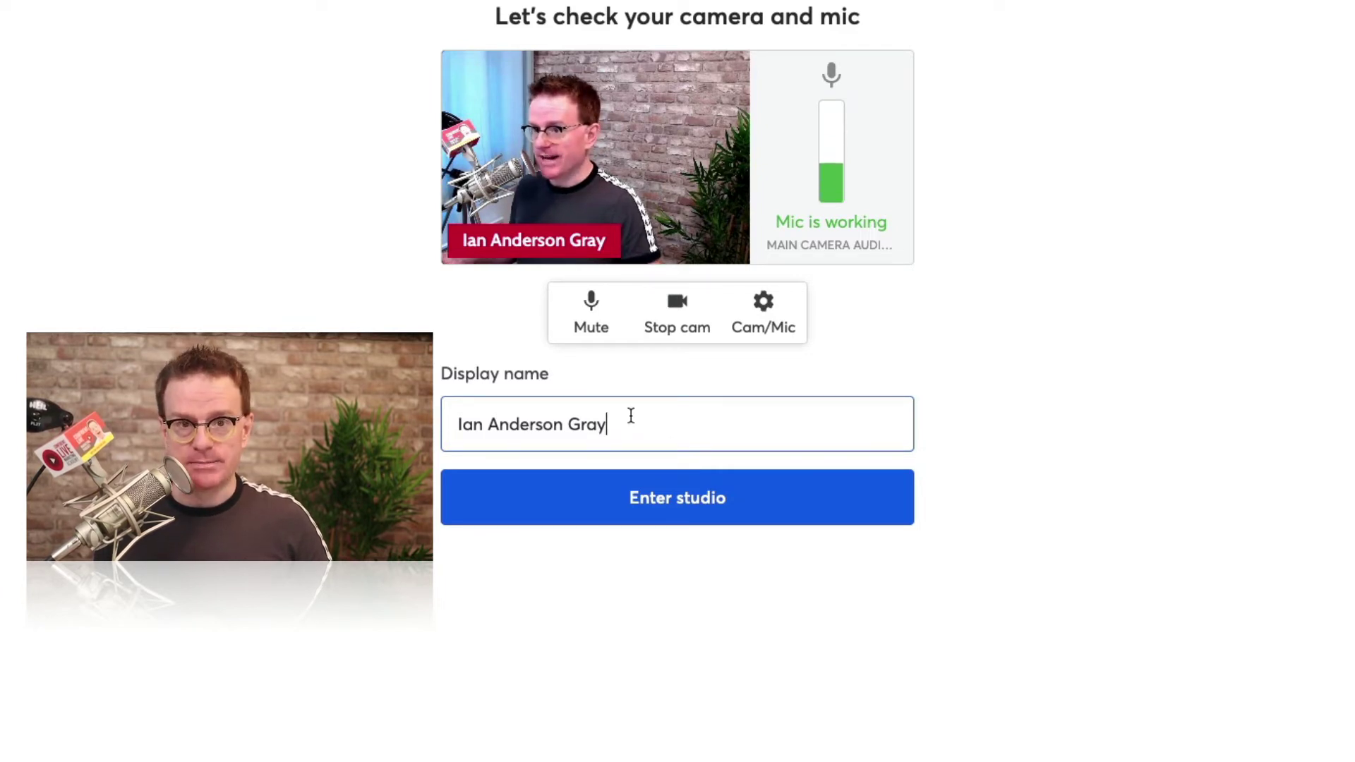
Enter the studio and show, then hide, the example comment on stage
{"action": "left_click", "coordinate": [687, 500]}
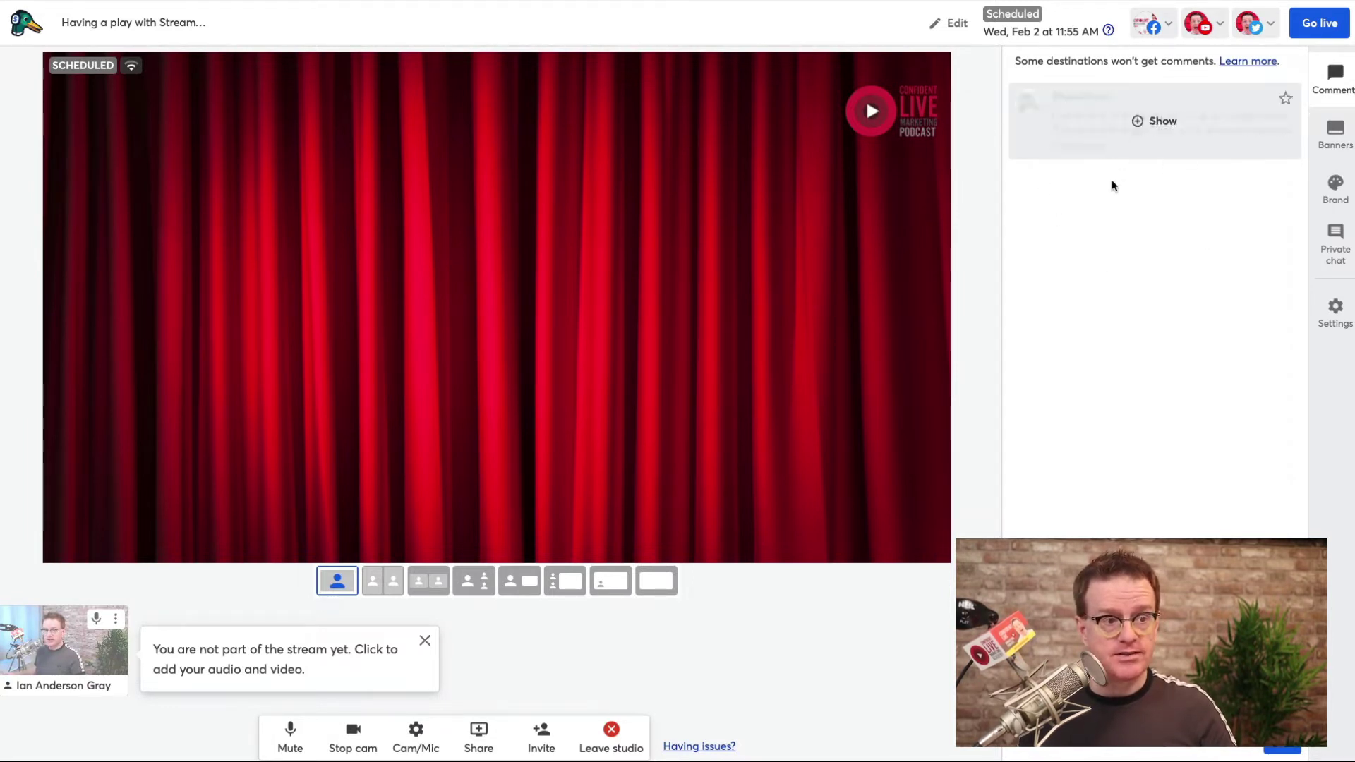
{"action": "mouse_move", "coordinate": [1154, 122]}
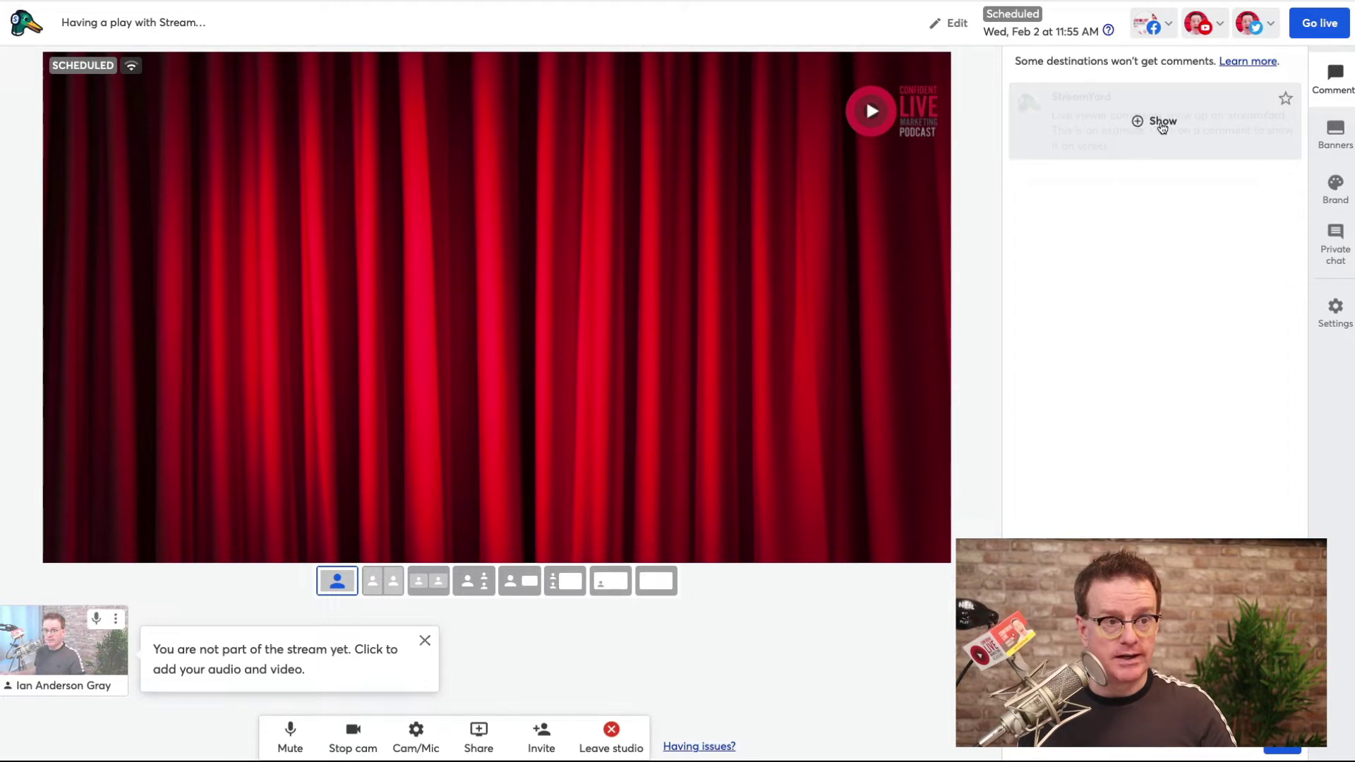
{"action": "left_click", "coordinate": [1161, 123]}
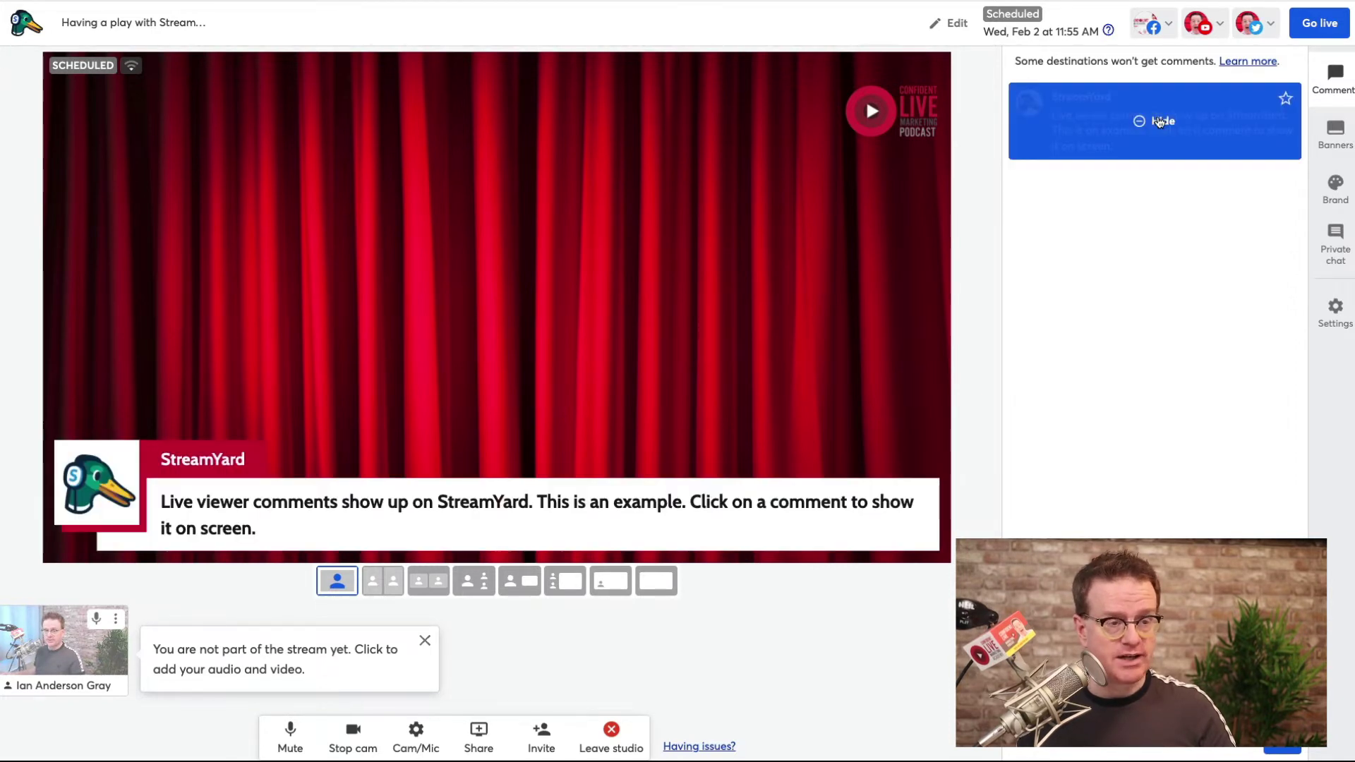
{"action": "left_click", "coordinate": [1161, 123]}
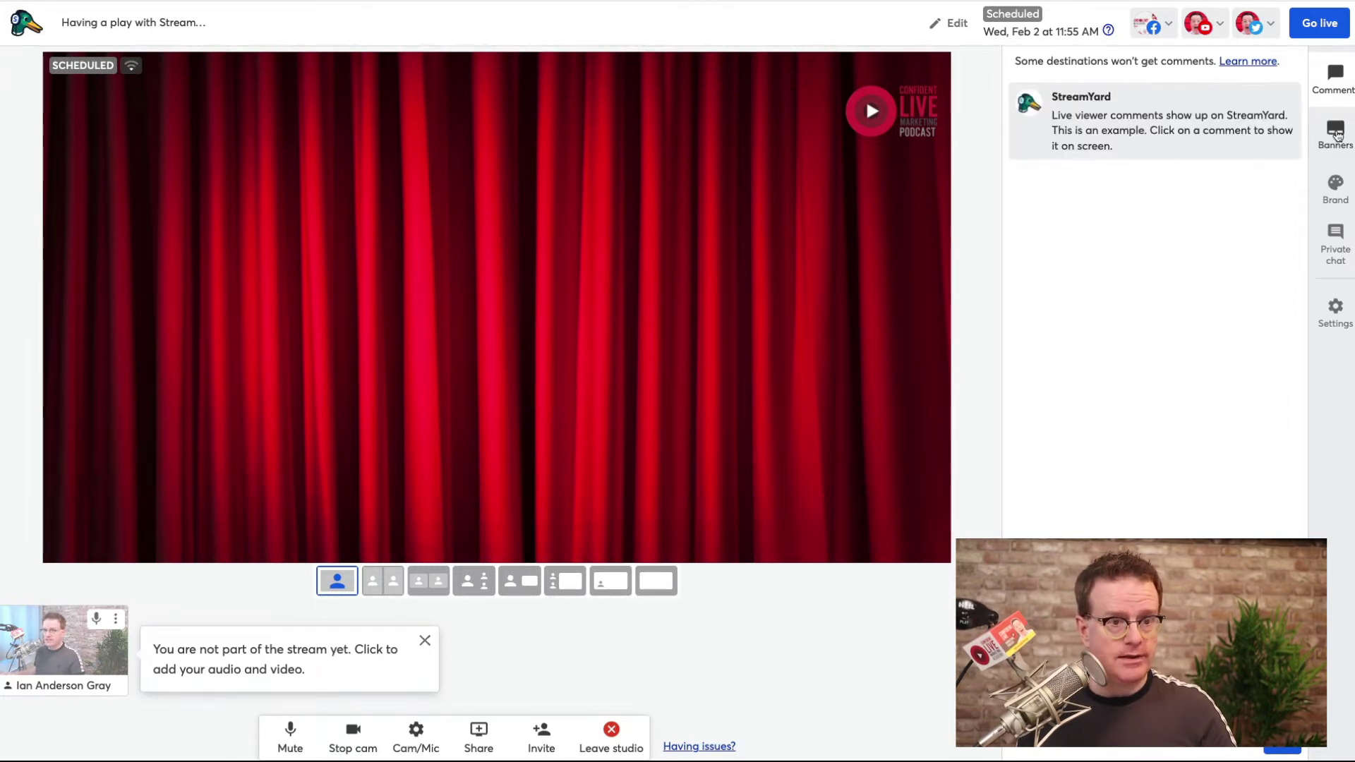
Display the 'This is a banner!' banner from the Example banners folder
{"action": "left_click", "coordinate": [1336, 132]}
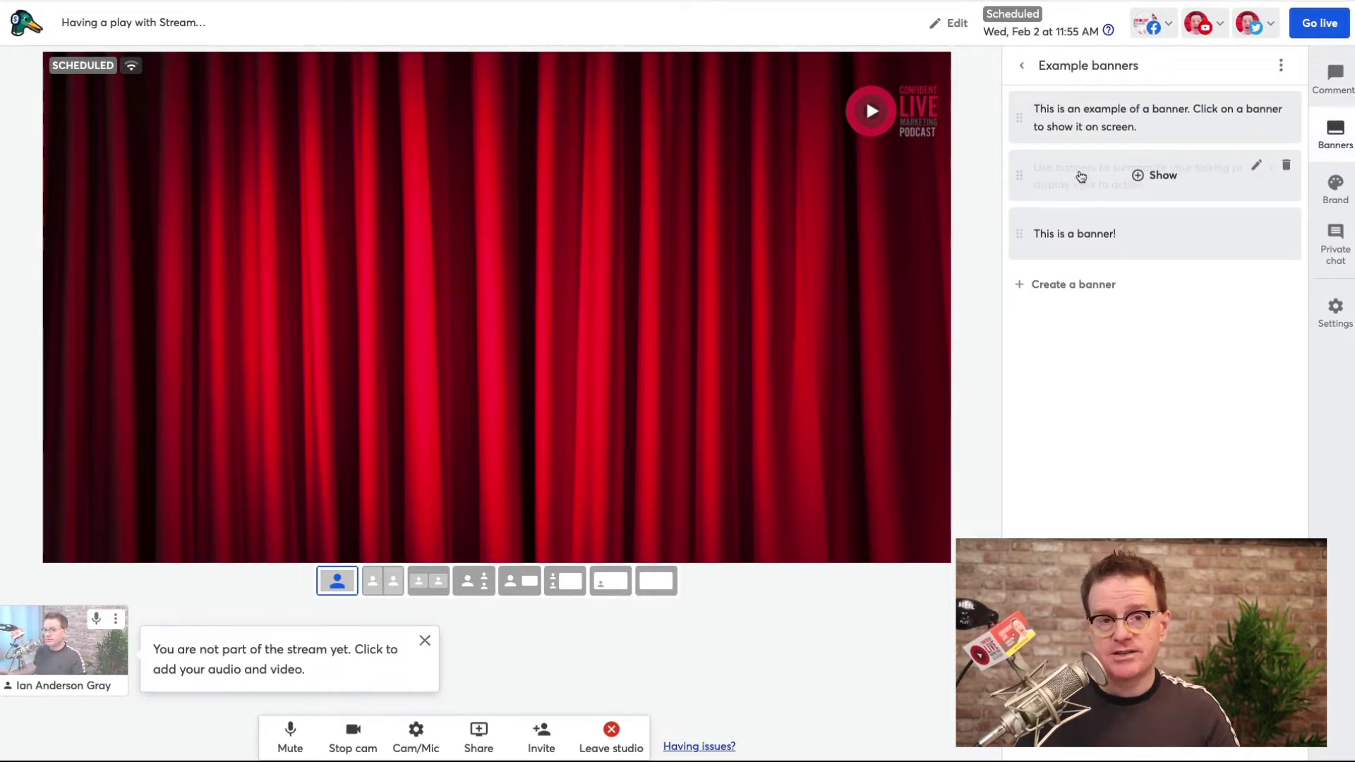
{"action": "mouse_move", "coordinate": [1152, 119]}
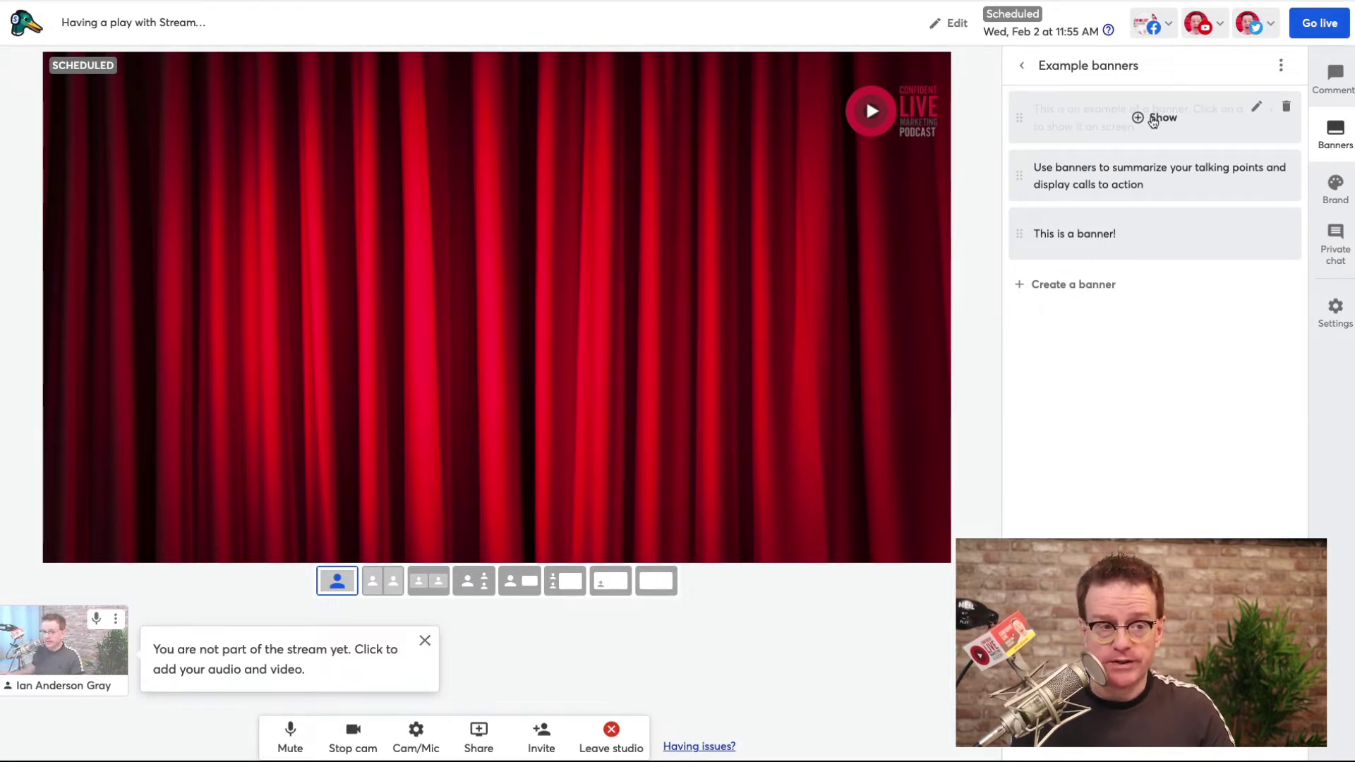
{"action": "left_click", "coordinate": [1021, 65]}
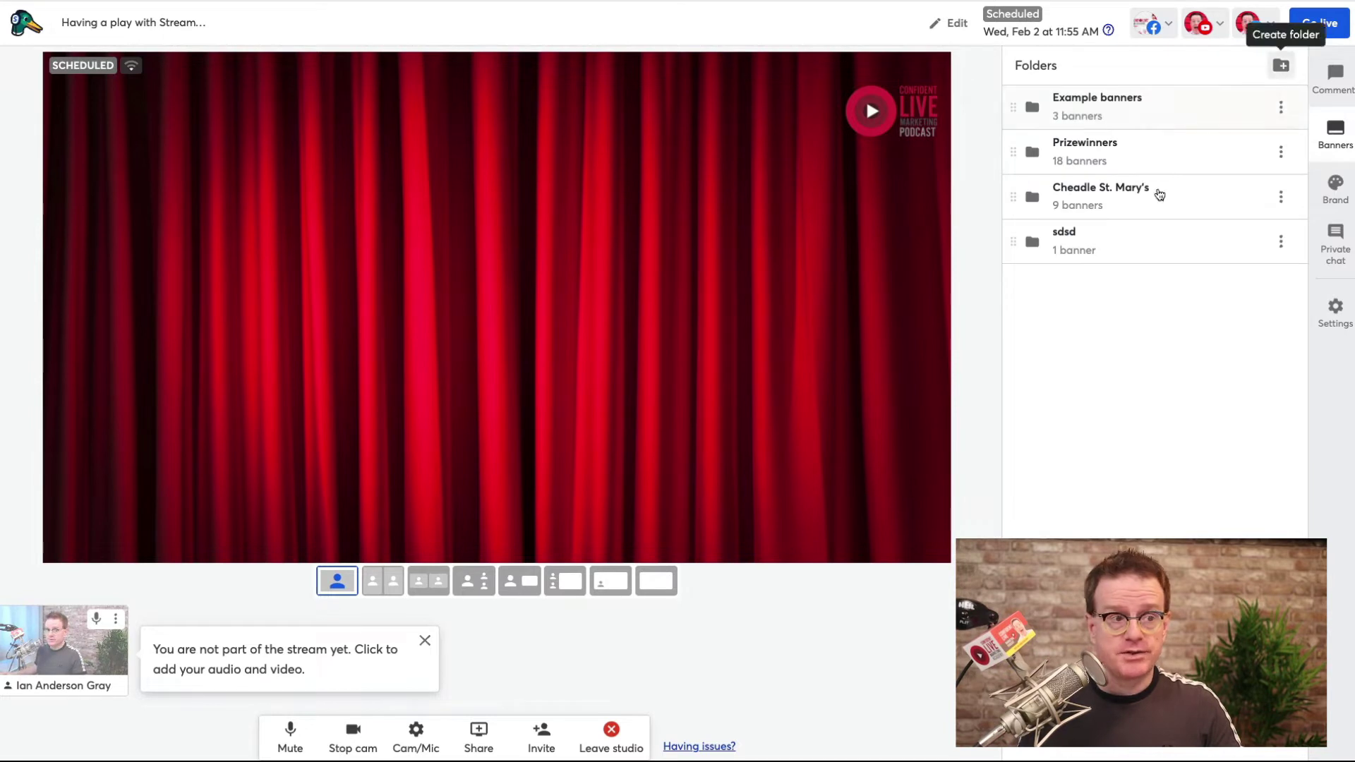
{"action": "left_click", "coordinate": [1112, 101]}
{"action": "left_click", "coordinate": [1105, 239]}
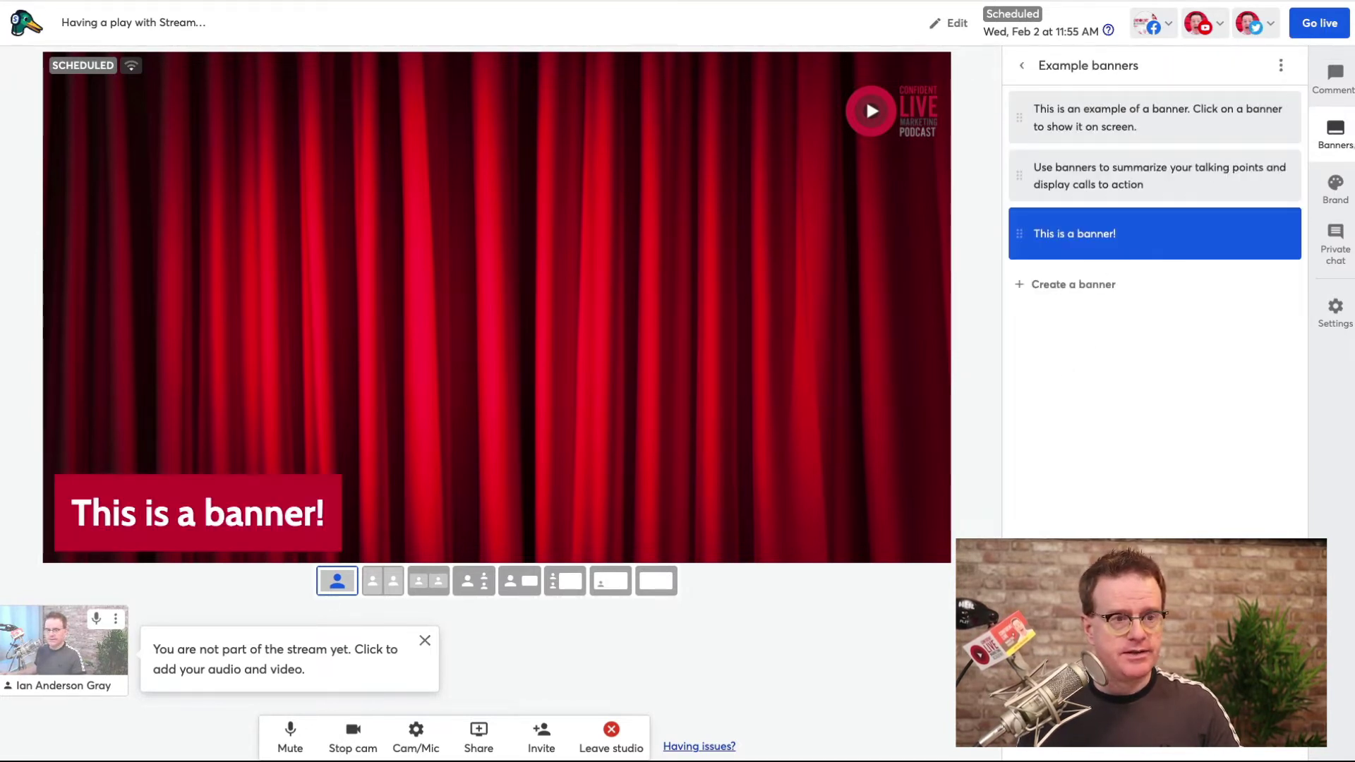
Try blue and green brand colours in the Brand colour picker
{"action": "left_click", "coordinate": [1337, 186]}
{"action": "double_click", "coordinate": [1118, 152]}
{"action": "type", "text": "000000"}
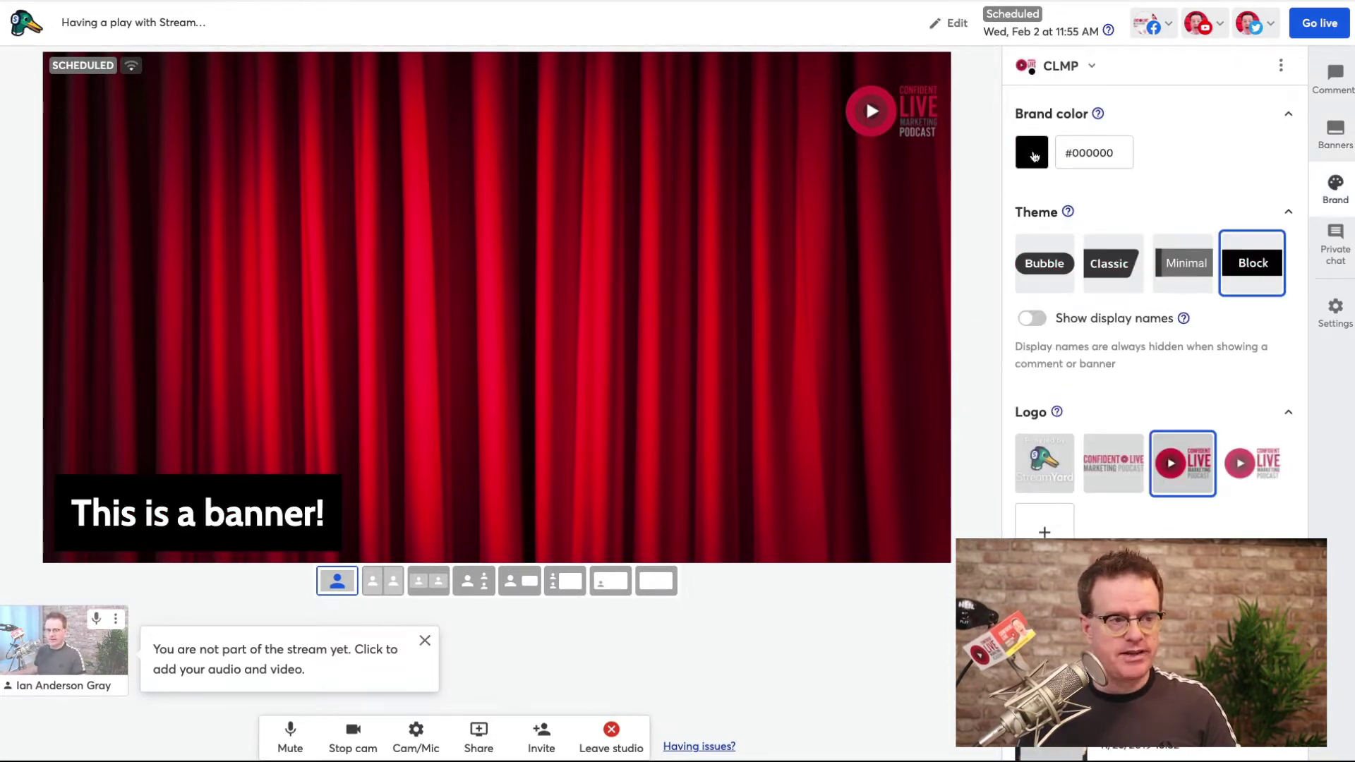
{"action": "left_click", "coordinate": [1034, 155]}
{"action": "left_click", "coordinate": [1041, 288]}
{"action": "left_click", "coordinate": [1057, 393]}
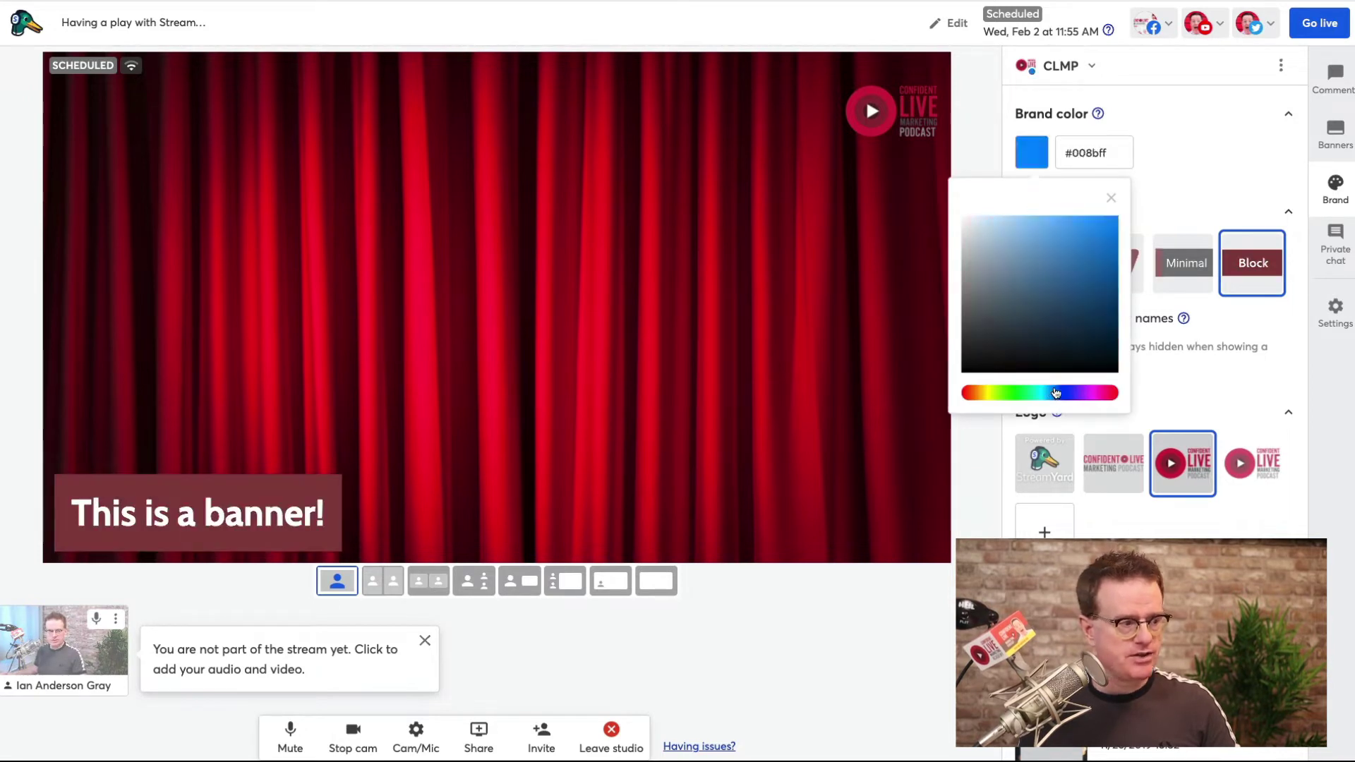
{"action": "left_click_drag", "start_coordinate": [1013, 393], "coordinate": [1008, 396]}
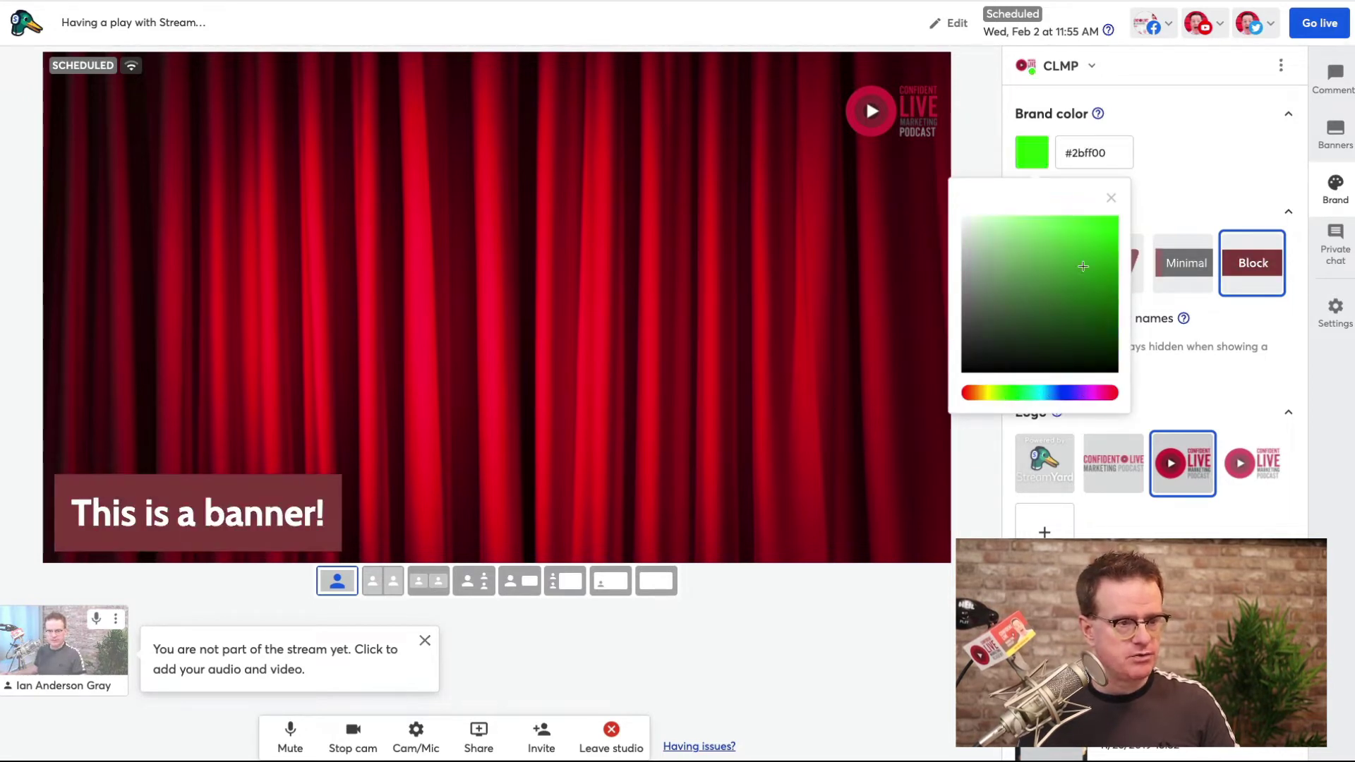
{"action": "left_click_drag", "start_coordinate": [1091, 255], "coordinate": [1105, 238]}
{"action": "left_click", "coordinate": [1194, 178]}
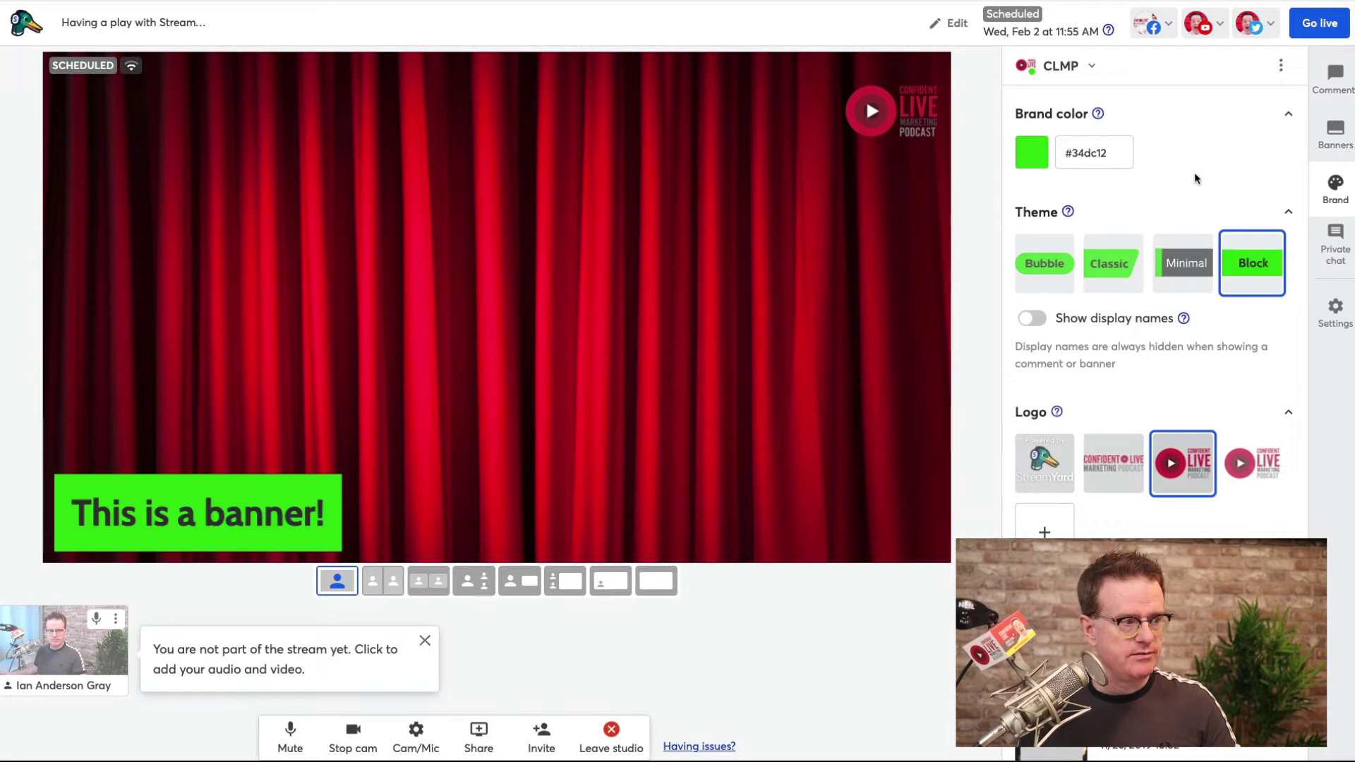
Restore brand colour #cc0033, try the Bubble and Minimal themes, and settle on Block
{"action": "triple_click", "coordinate": [1129, 153]}
{"action": "type", "text": "e, toodaloo"}
{"action": "key", "text": "ctrl+a"}
{"action": "type", "text": "#cc0033"}
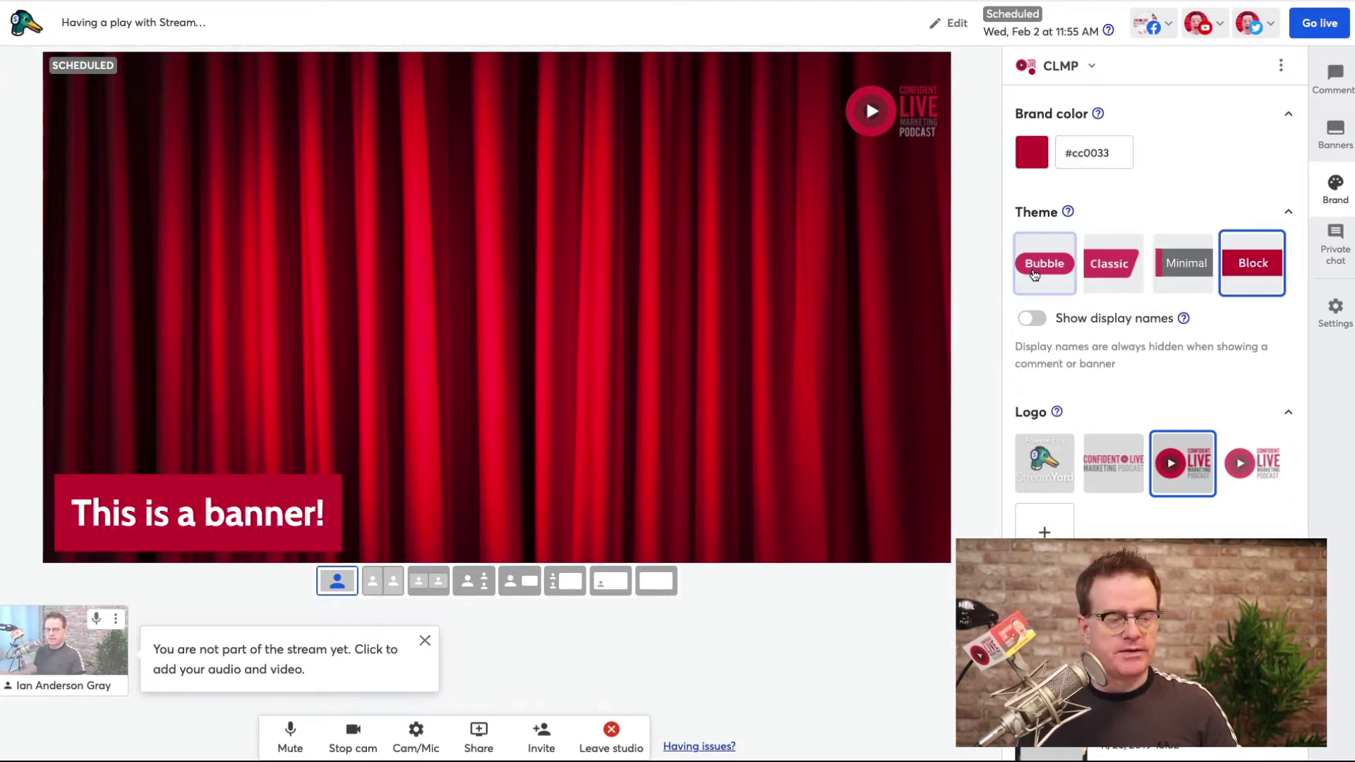
{"action": "left_click", "coordinate": [1040, 270]}
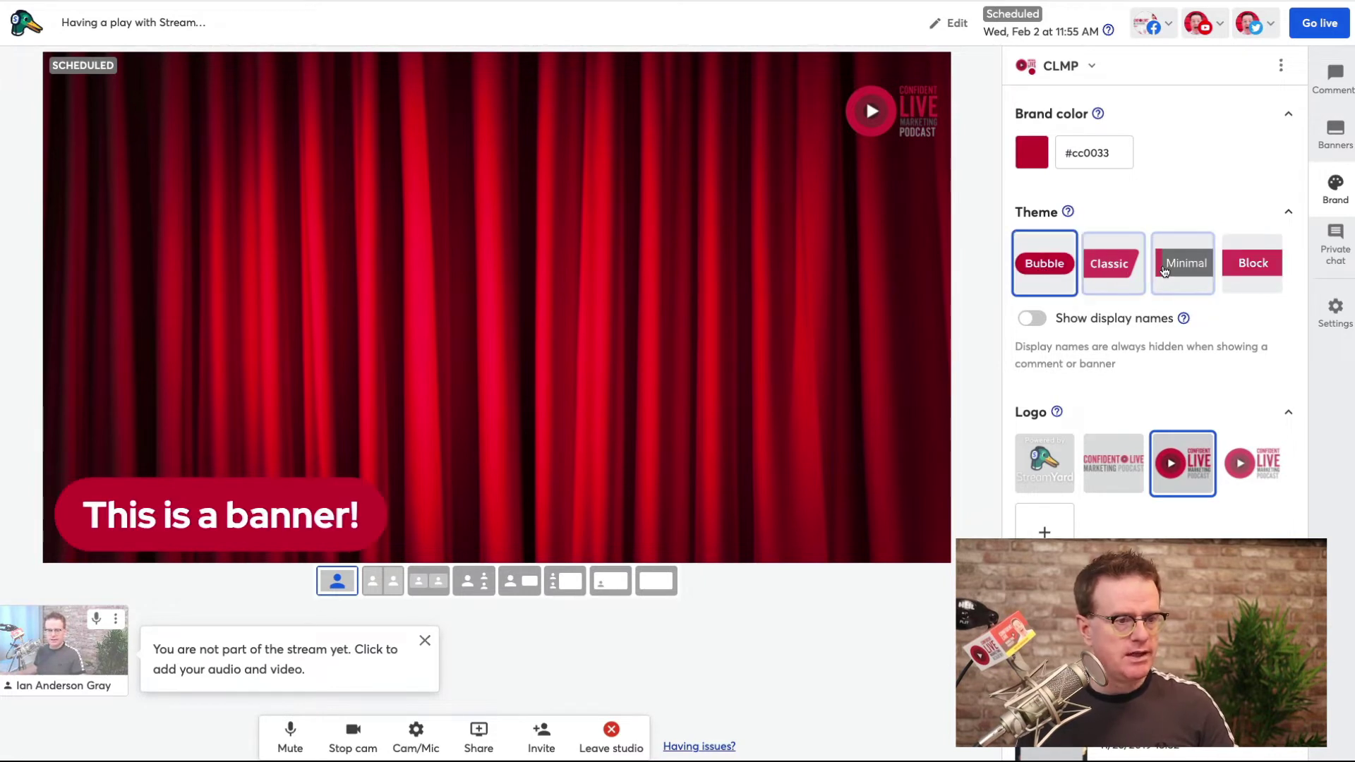
{"action": "left_click", "coordinate": [1194, 267]}
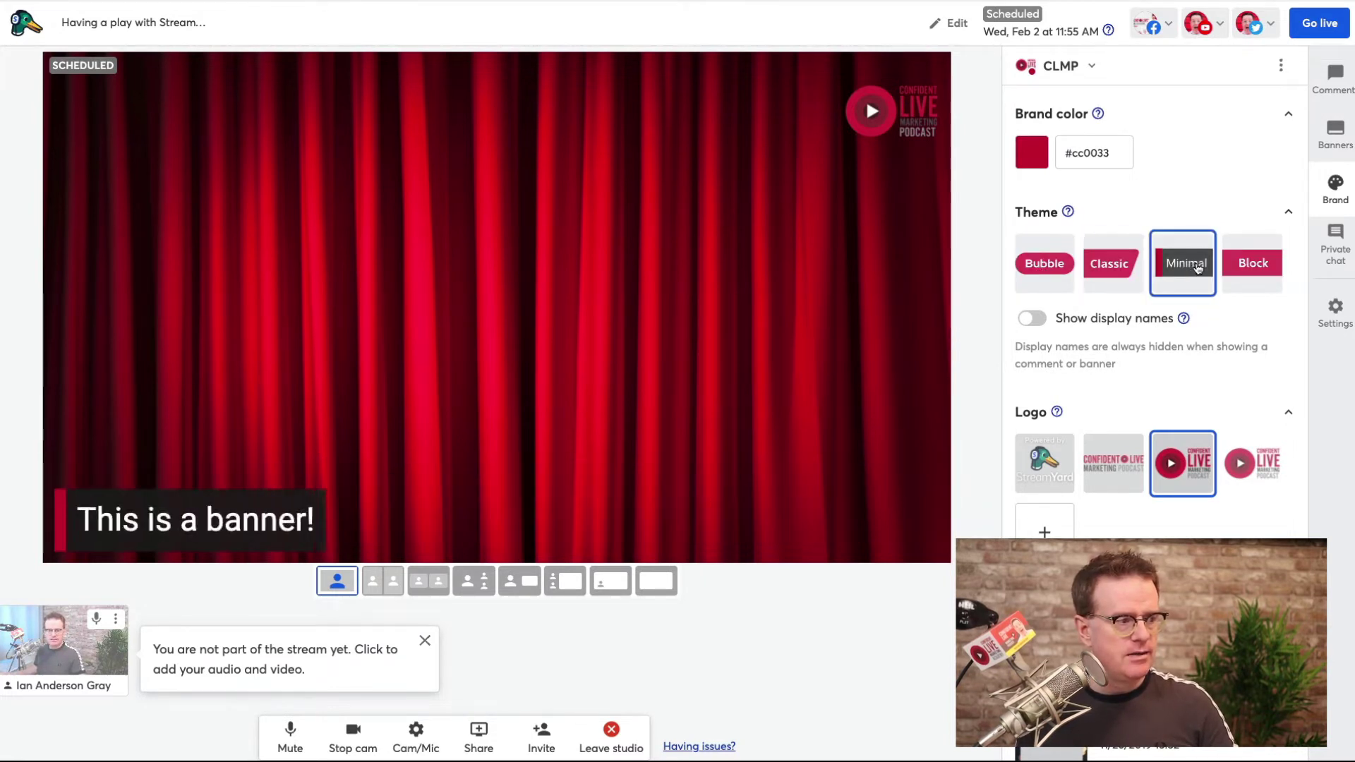
{"action": "left_click", "coordinate": [1264, 272]}
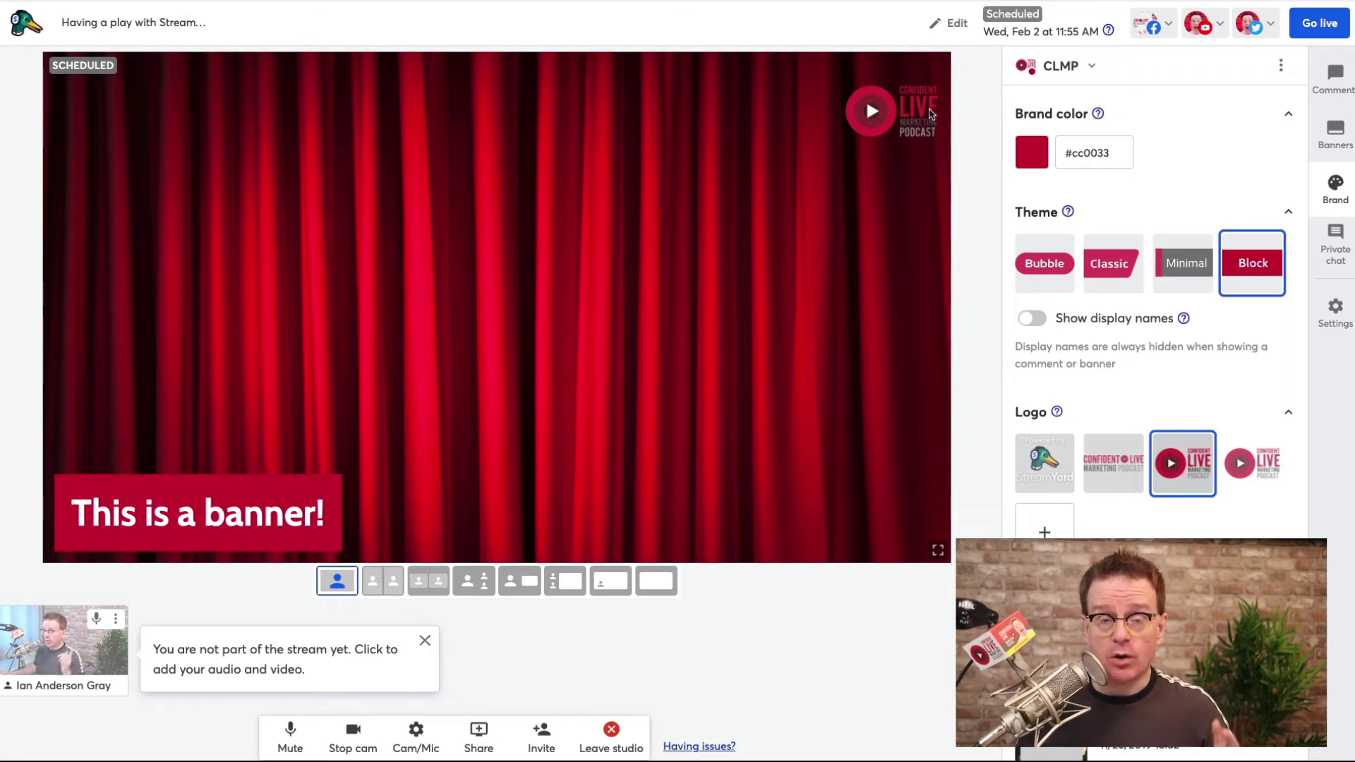
Switch the stage logo from StreamYard to the round play-button Confident Live logo
{"action": "left_click", "coordinate": [1045, 464]}
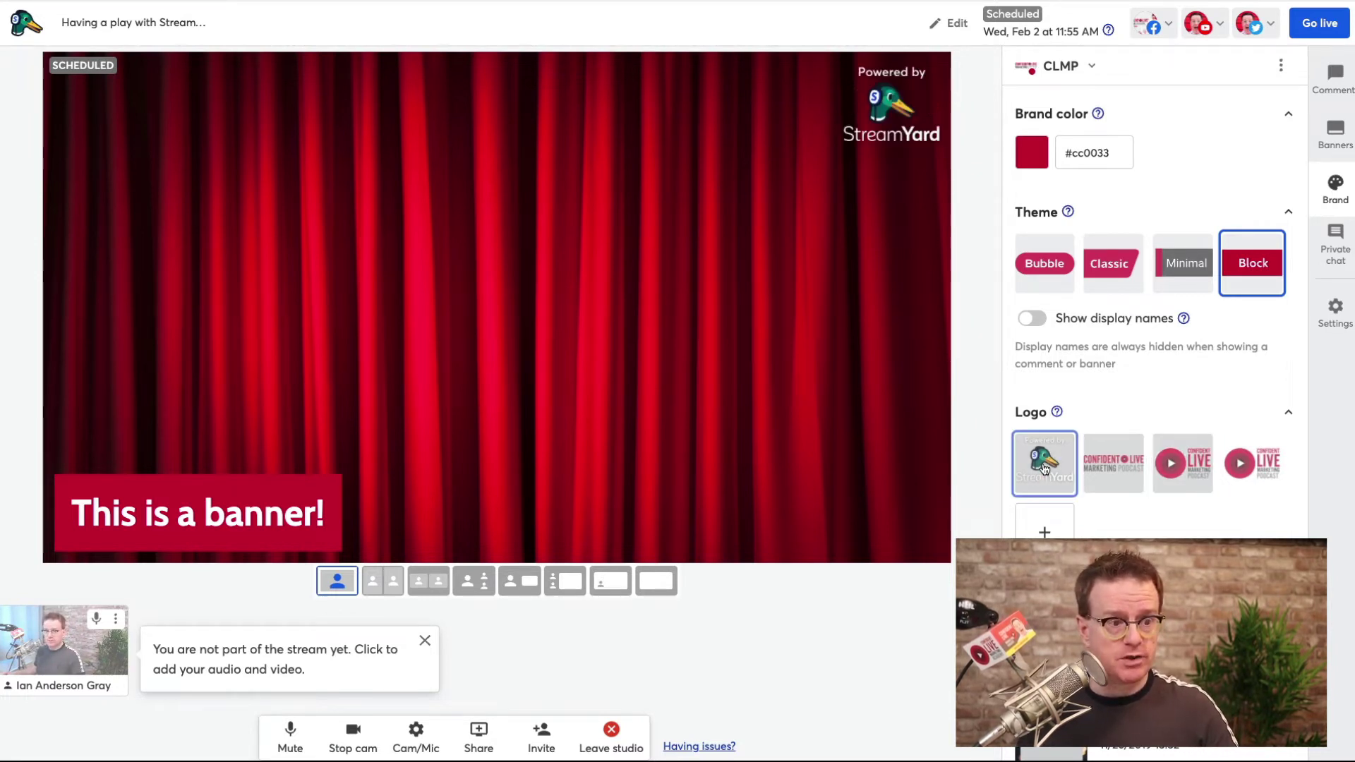
{"action": "left_click", "coordinate": [1119, 469]}
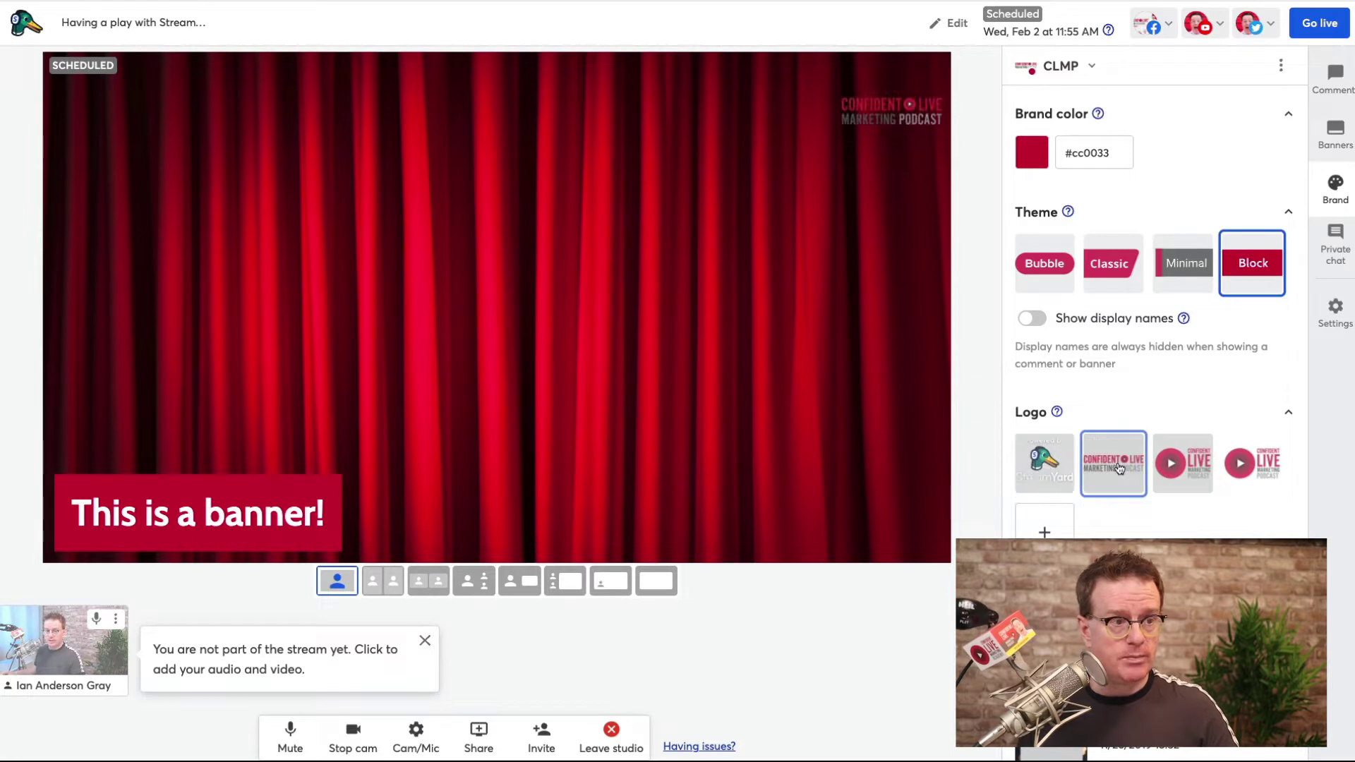
{"action": "left_click", "coordinate": [1188, 473]}
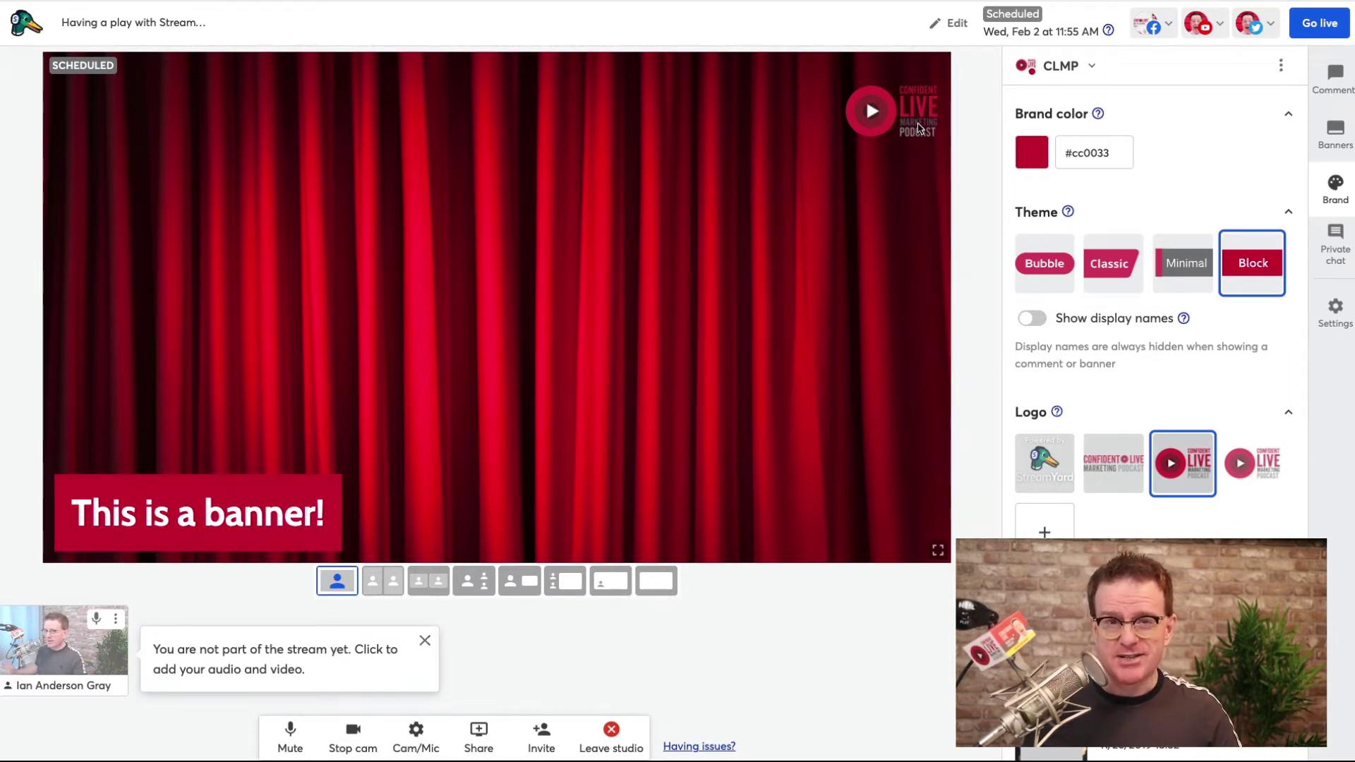
{"action": "scroll", "coordinate": [1050, 333], "scroll_direction": "down", "scroll_amount": 3}
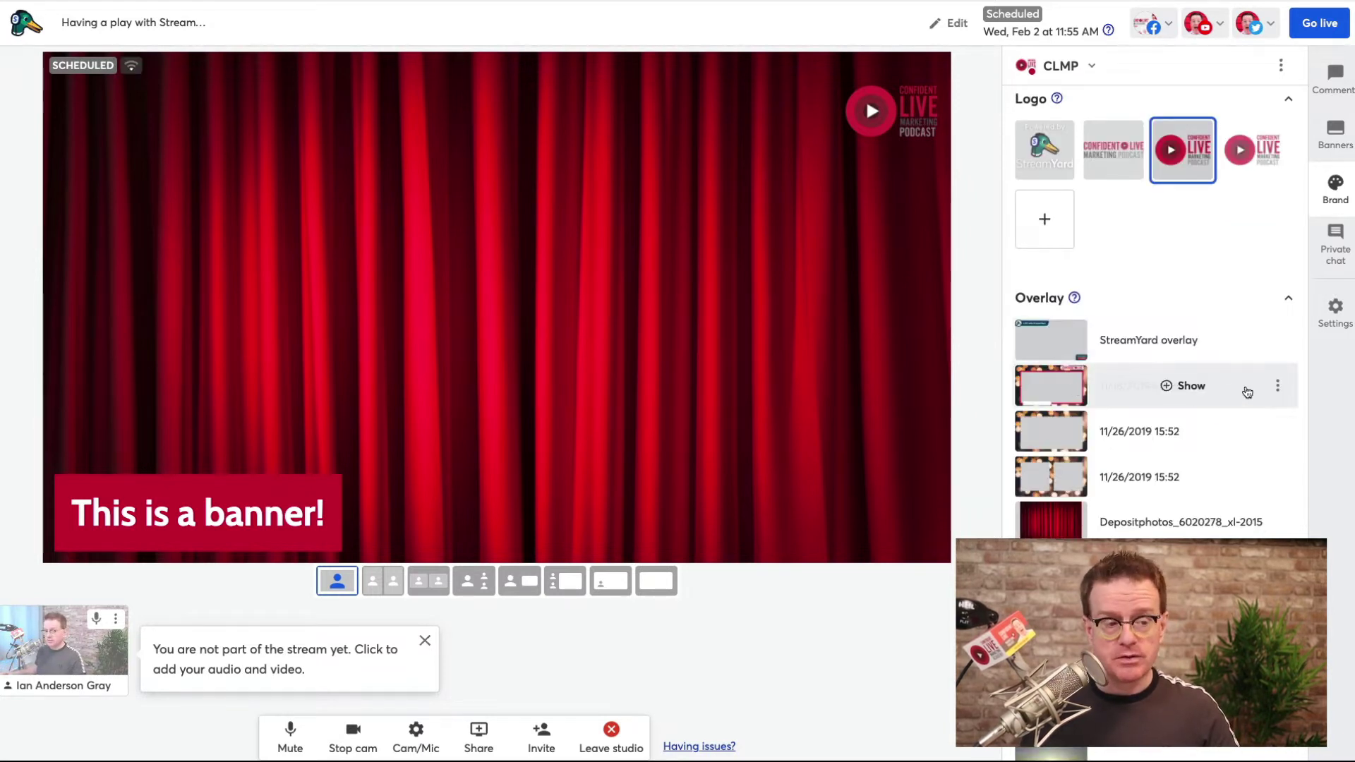
Show and remove the 11/18/2019 20:58 overlay, then play and stop the Countdown clip
{"action": "left_click", "coordinate": [1033, 458]}
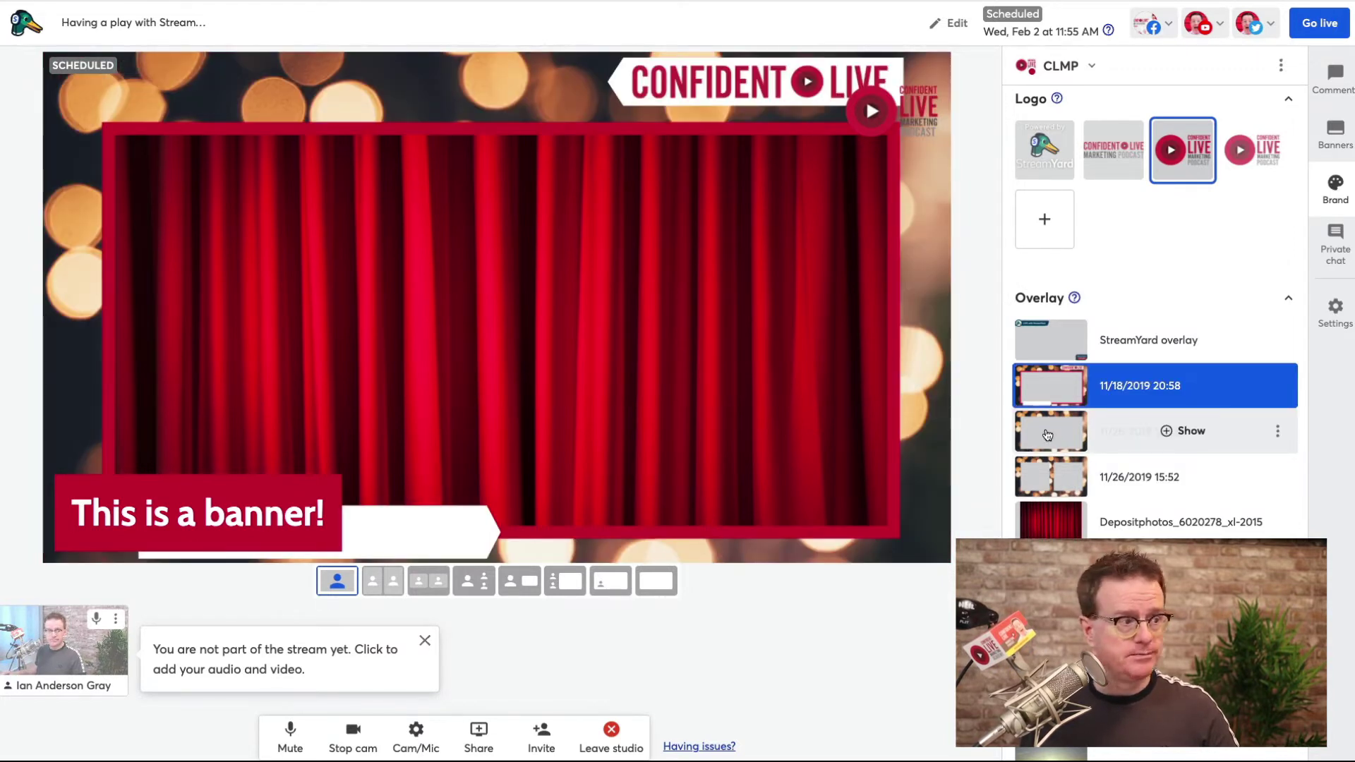
{"action": "left_click", "coordinate": [1047, 434]}
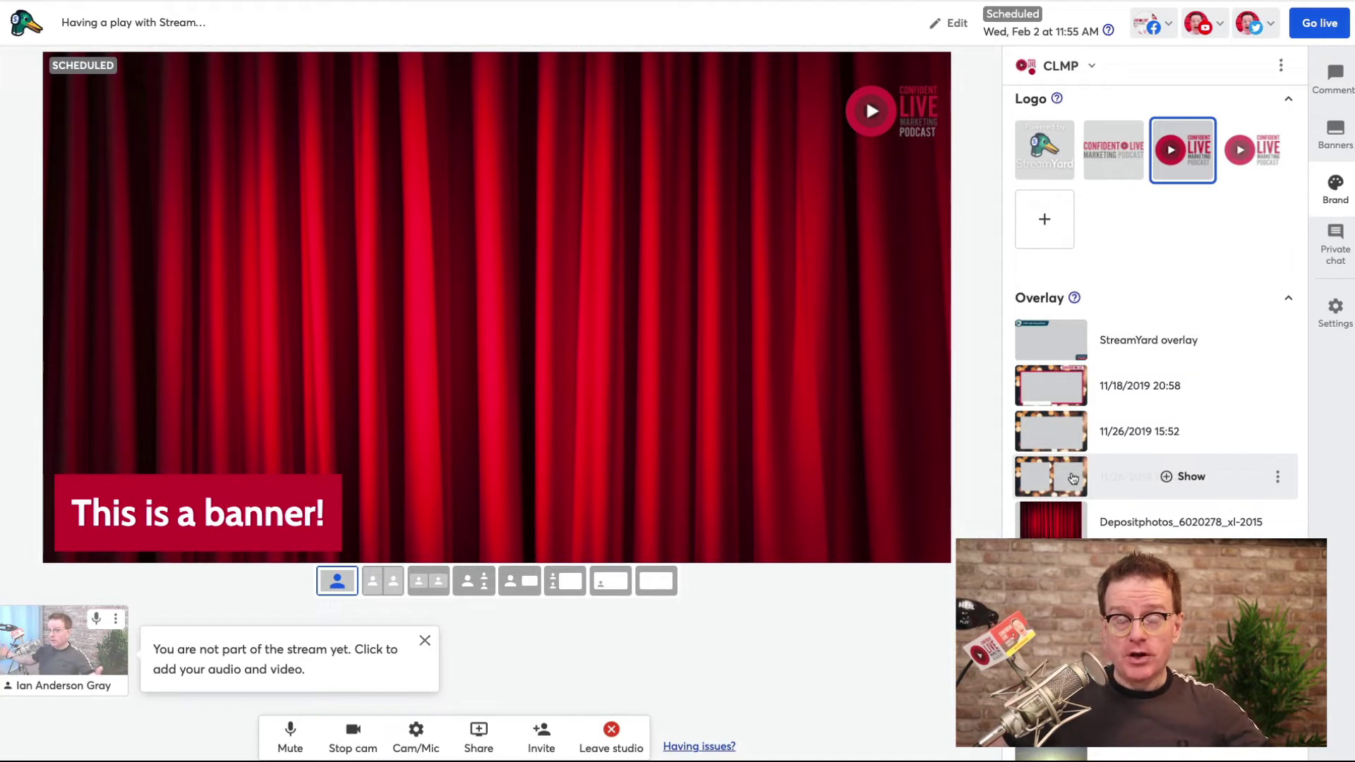
{"action": "scroll", "coordinate": [1073, 478], "scroll_direction": "down", "scroll_amount": 3}
{"action": "scroll", "coordinate": [1090, 483], "scroll_direction": "down", "scroll_amount": 1}
{"action": "scroll", "coordinate": [1090, 482], "scroll_direction": "down", "scroll_amount": 1}
{"action": "scroll", "coordinate": [1086, 508], "scroll_direction": "down", "scroll_amount": 1}
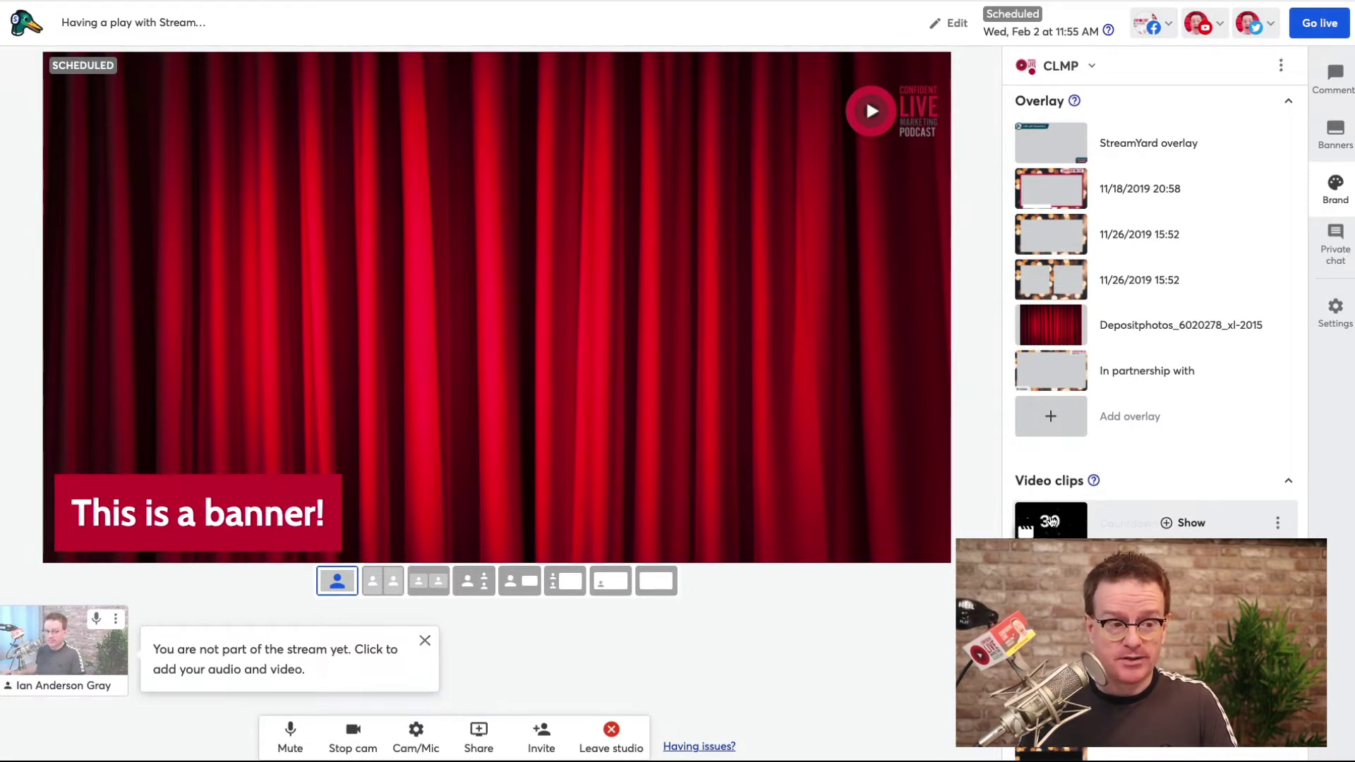
{"action": "left_click", "coordinate": [1048, 519]}
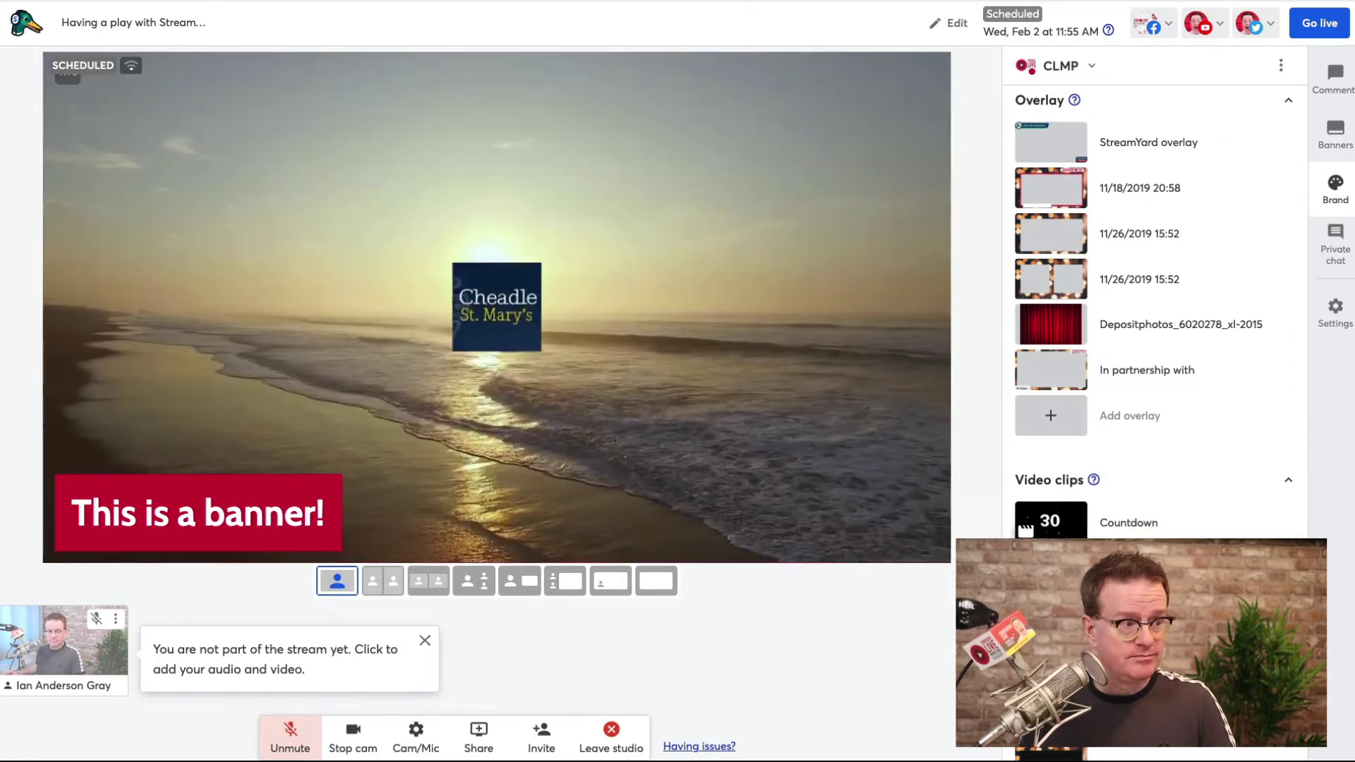
{"action": "left_click", "coordinate": [1025, 530]}
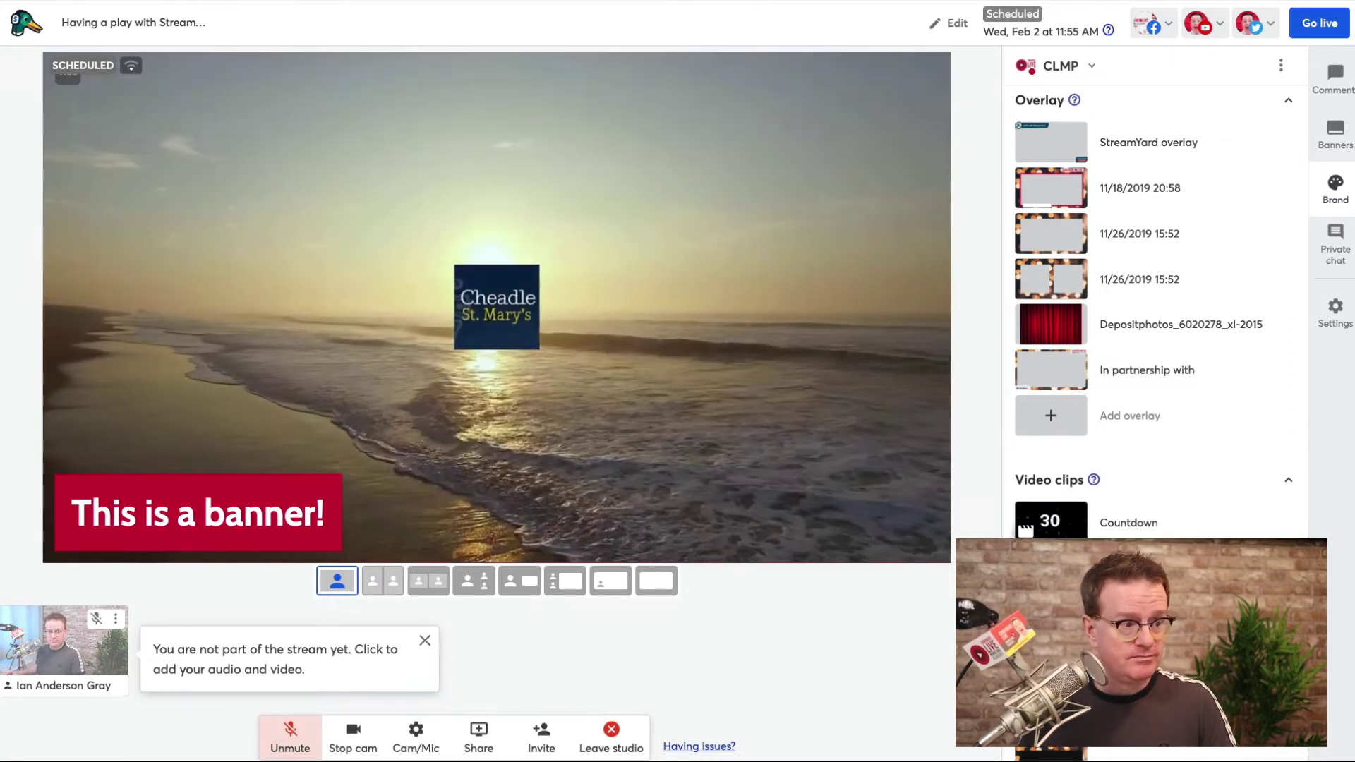
{"action": "scroll", "coordinate": [1025, 530], "scroll_direction": "down", "scroll_amount": 2}
Try the red curtain, 11/26/2019 15:55 and Leaves images as the stage background
{"action": "left_click", "coordinate": [1077, 715]}
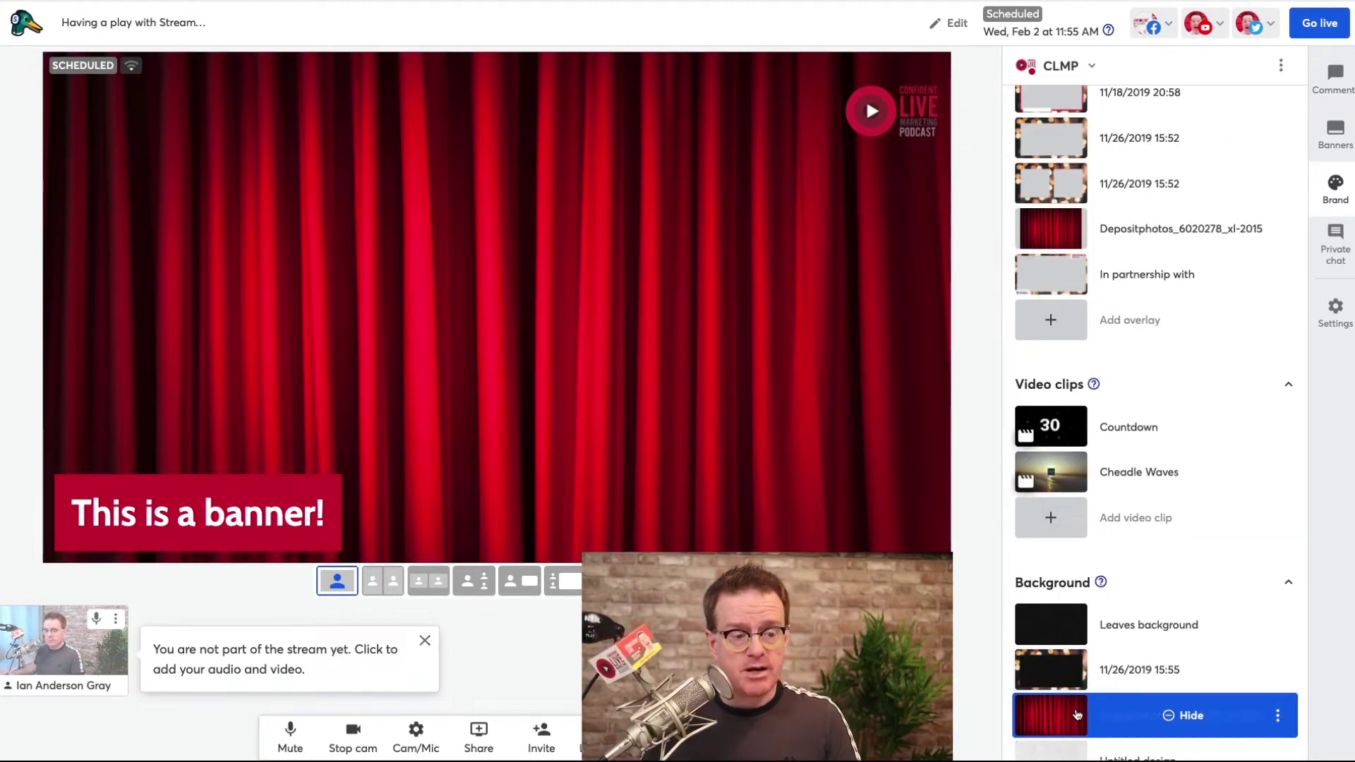
{"action": "left_click", "coordinate": [1059, 678]}
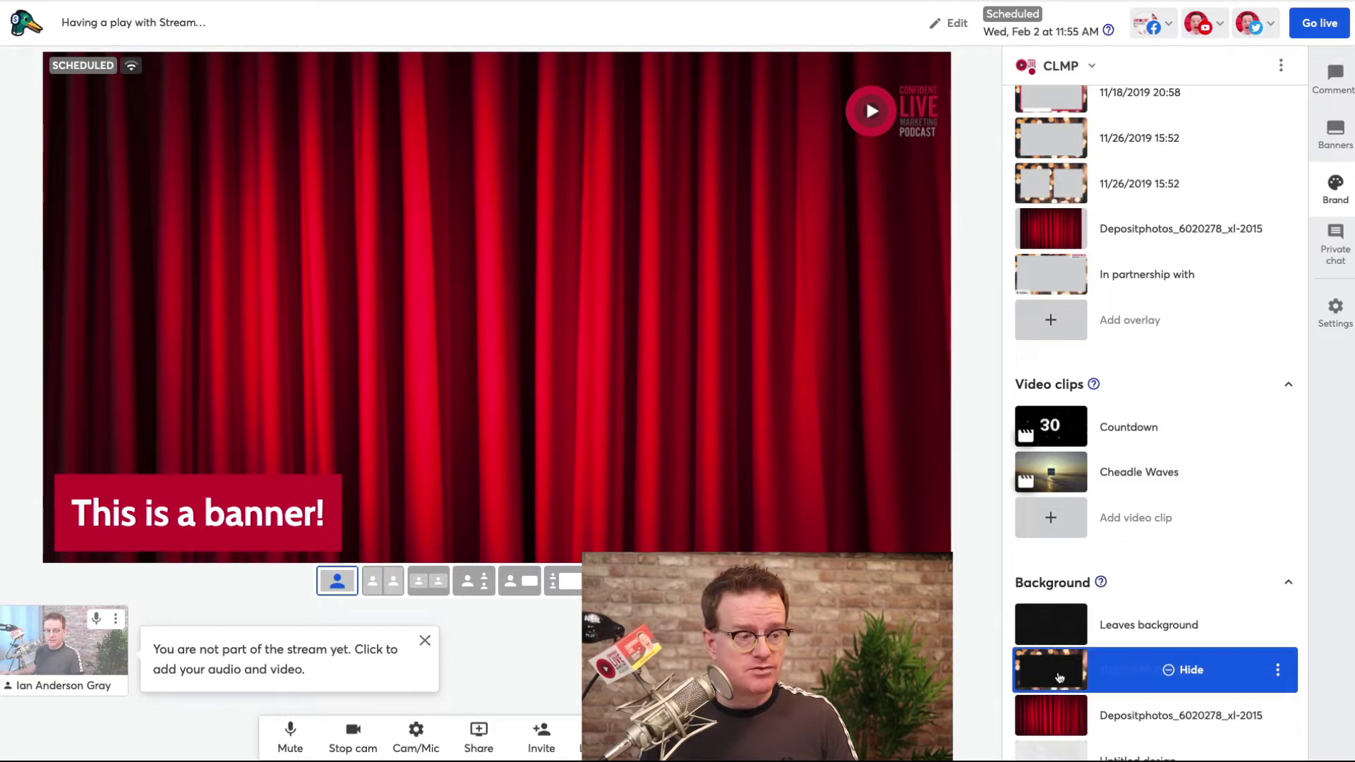
{"action": "left_click", "coordinate": [1057, 633]}
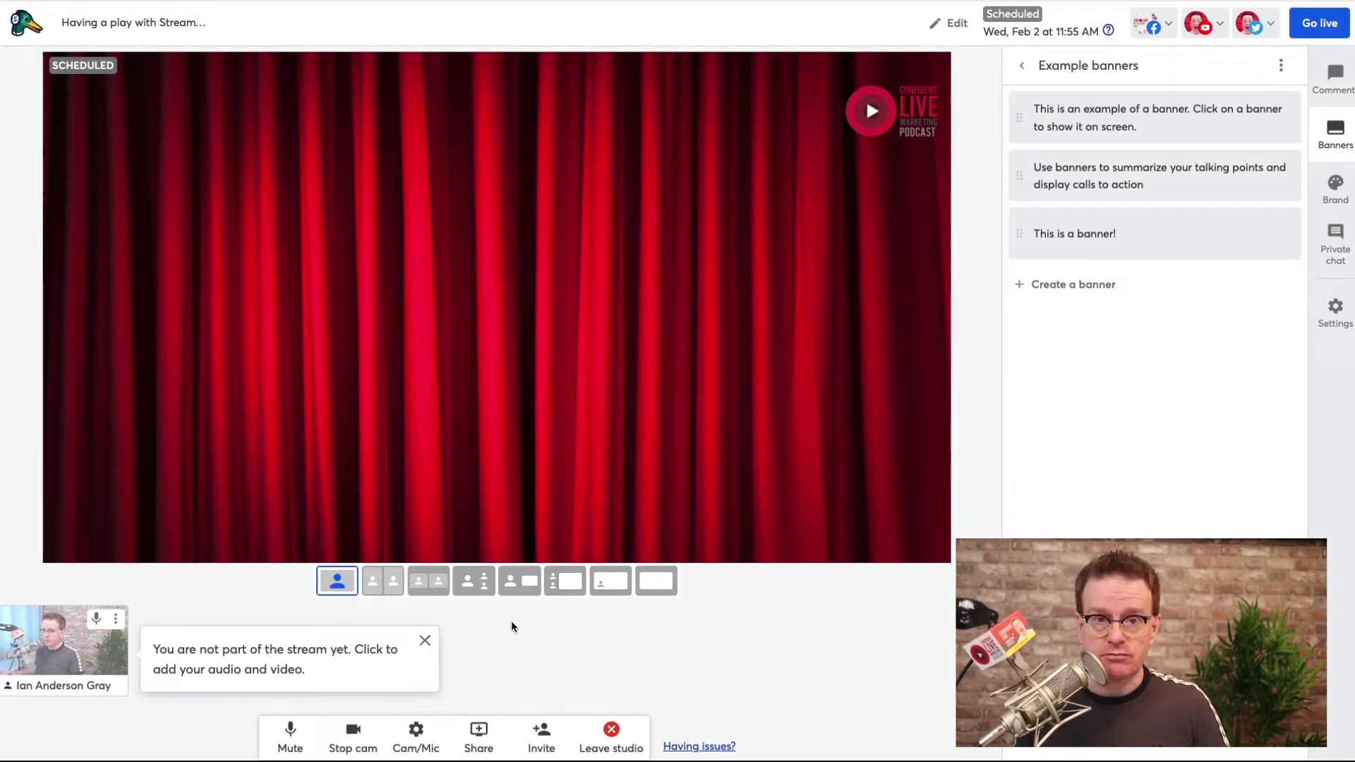
{"action": "mouse_move", "coordinate": [64, 641]}
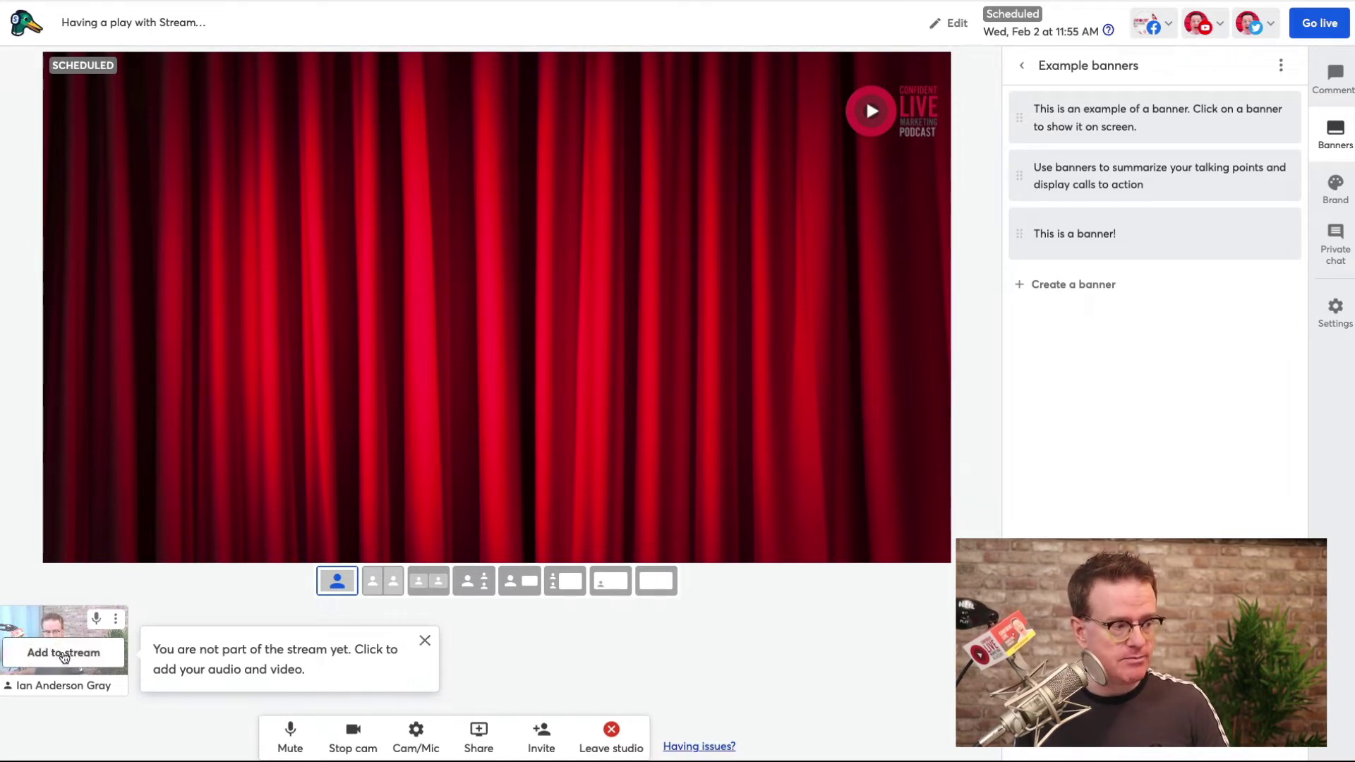
Add the host's camera feed to the stage
{"action": "left_click", "coordinate": [64, 653]}
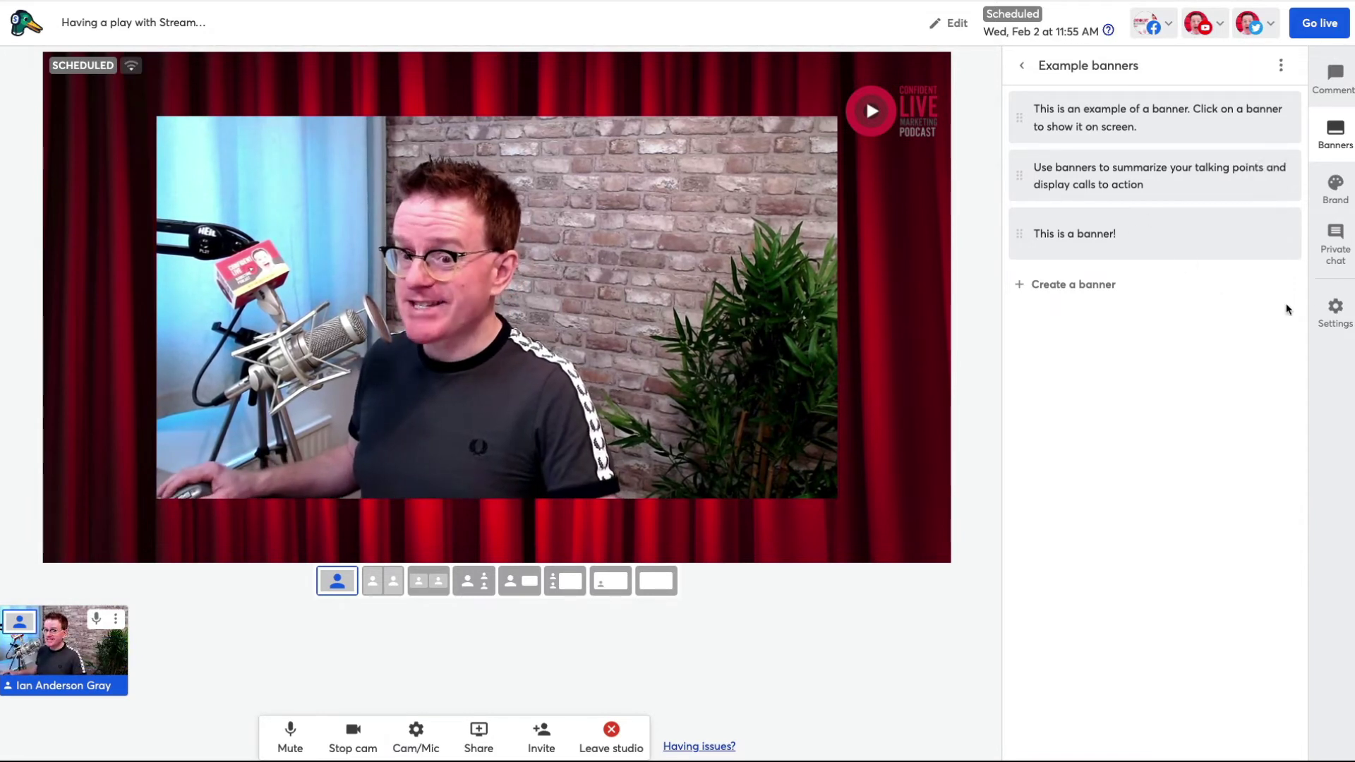
Turn off 'Crop solo layout to show background image' in the Layouts settings
{"action": "left_click", "coordinate": [1335, 311]}
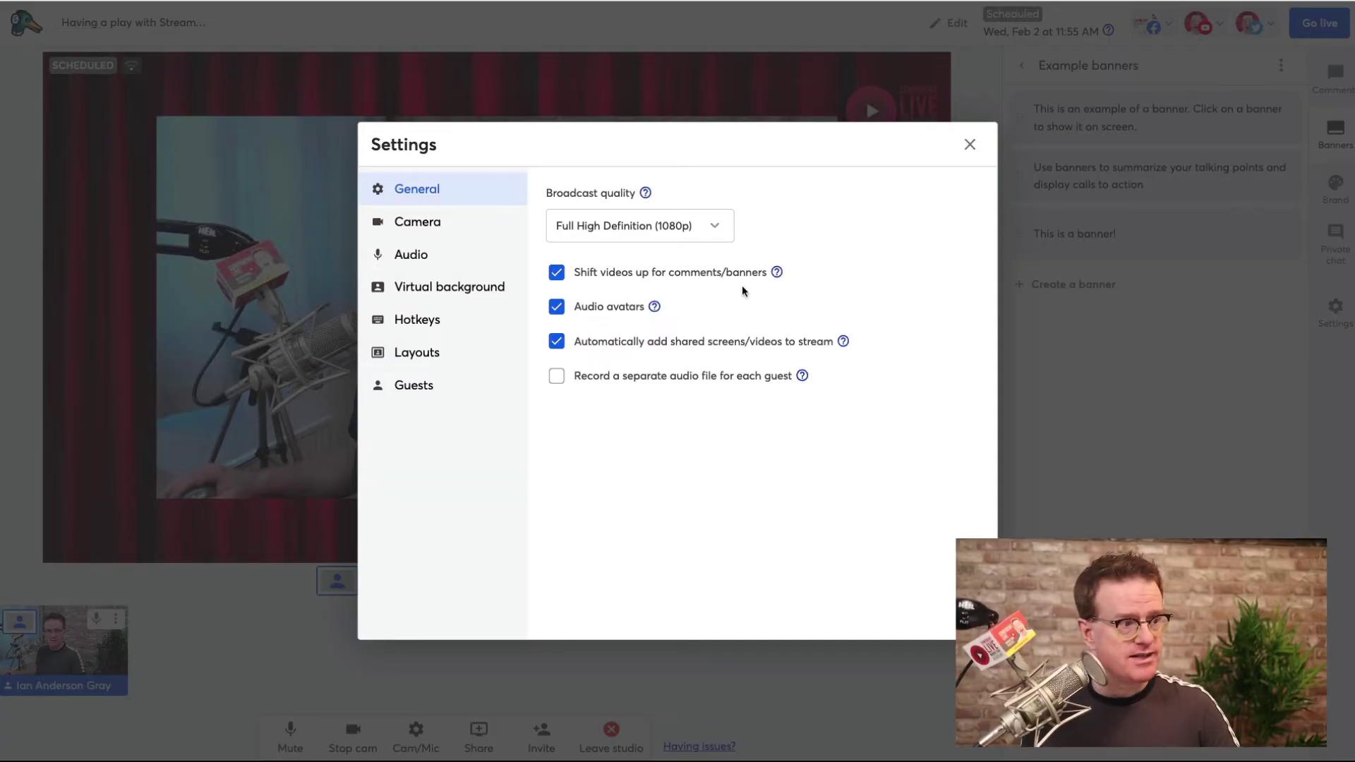
{"action": "left_click", "coordinate": [428, 354]}
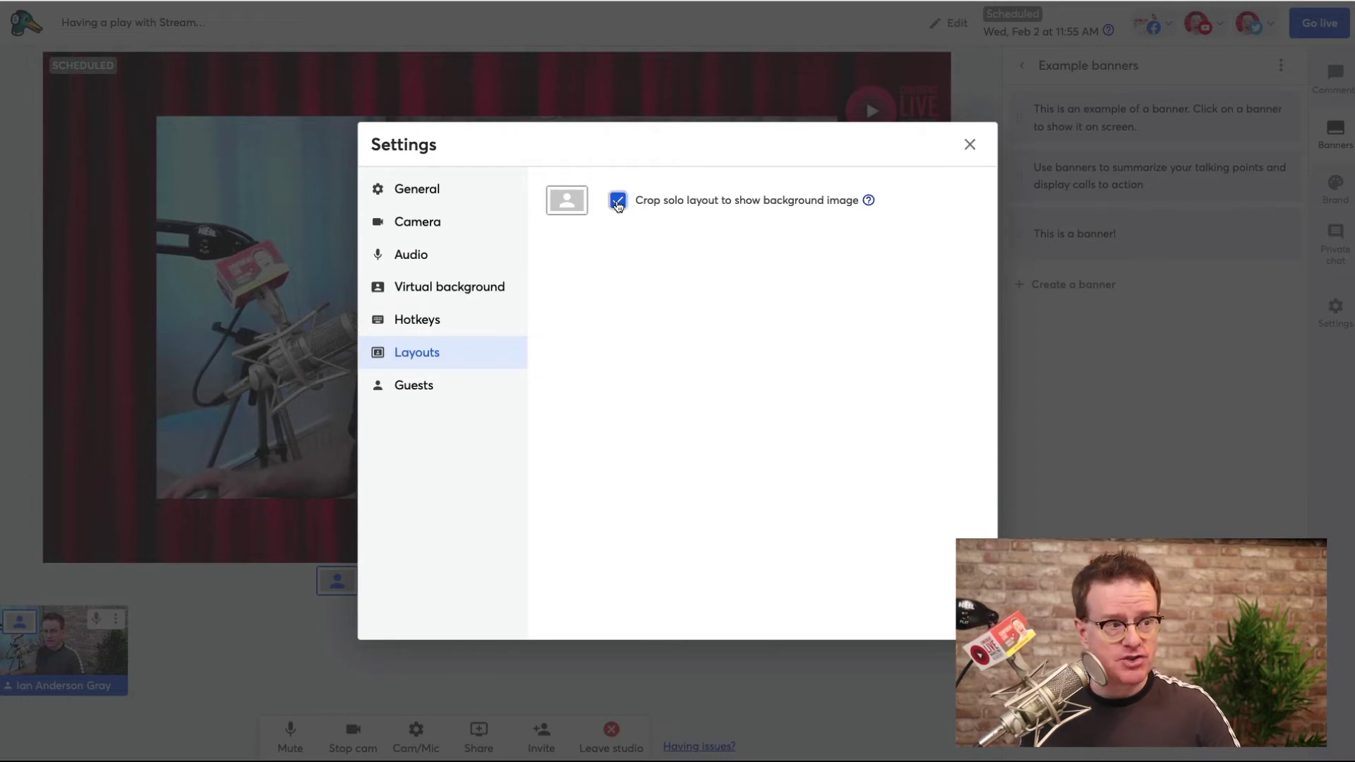
{"action": "left_click", "coordinate": [657, 207]}
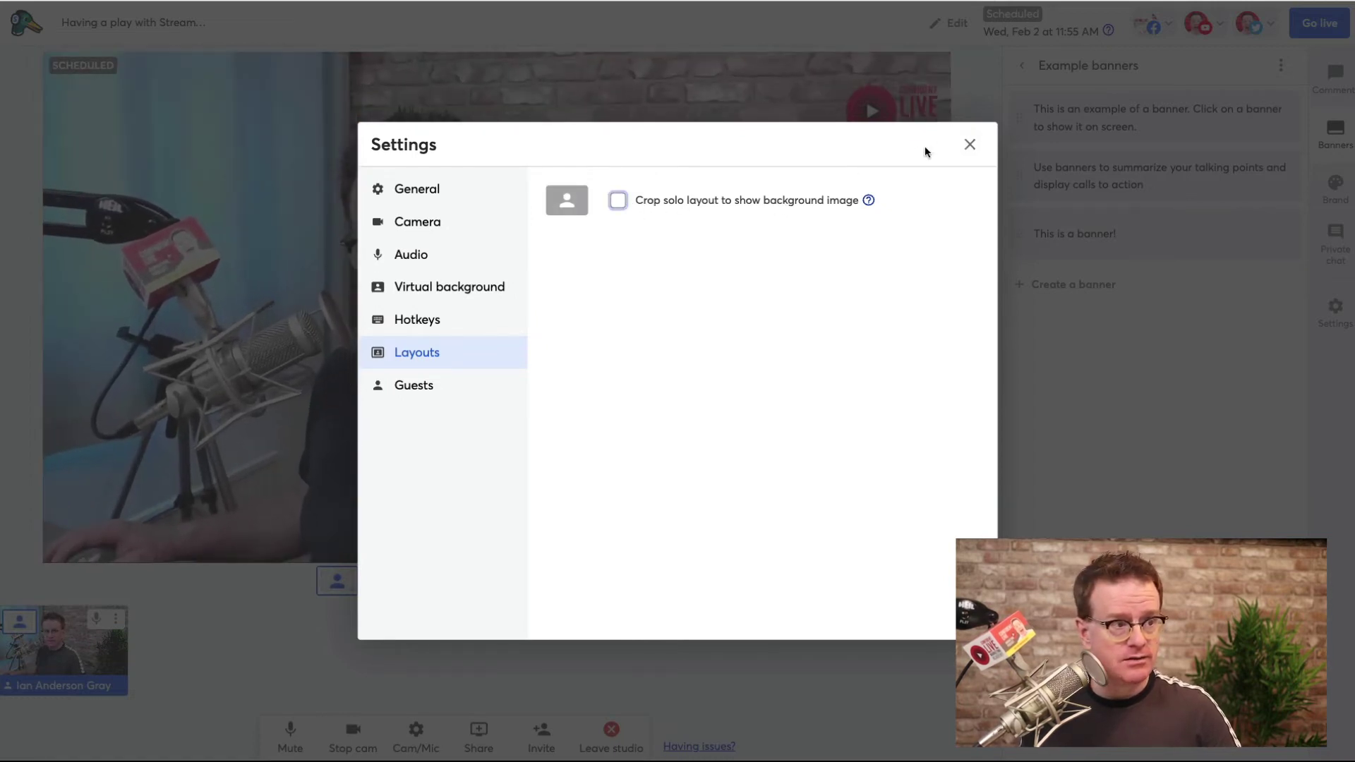
{"action": "left_click", "coordinate": [968, 147]}
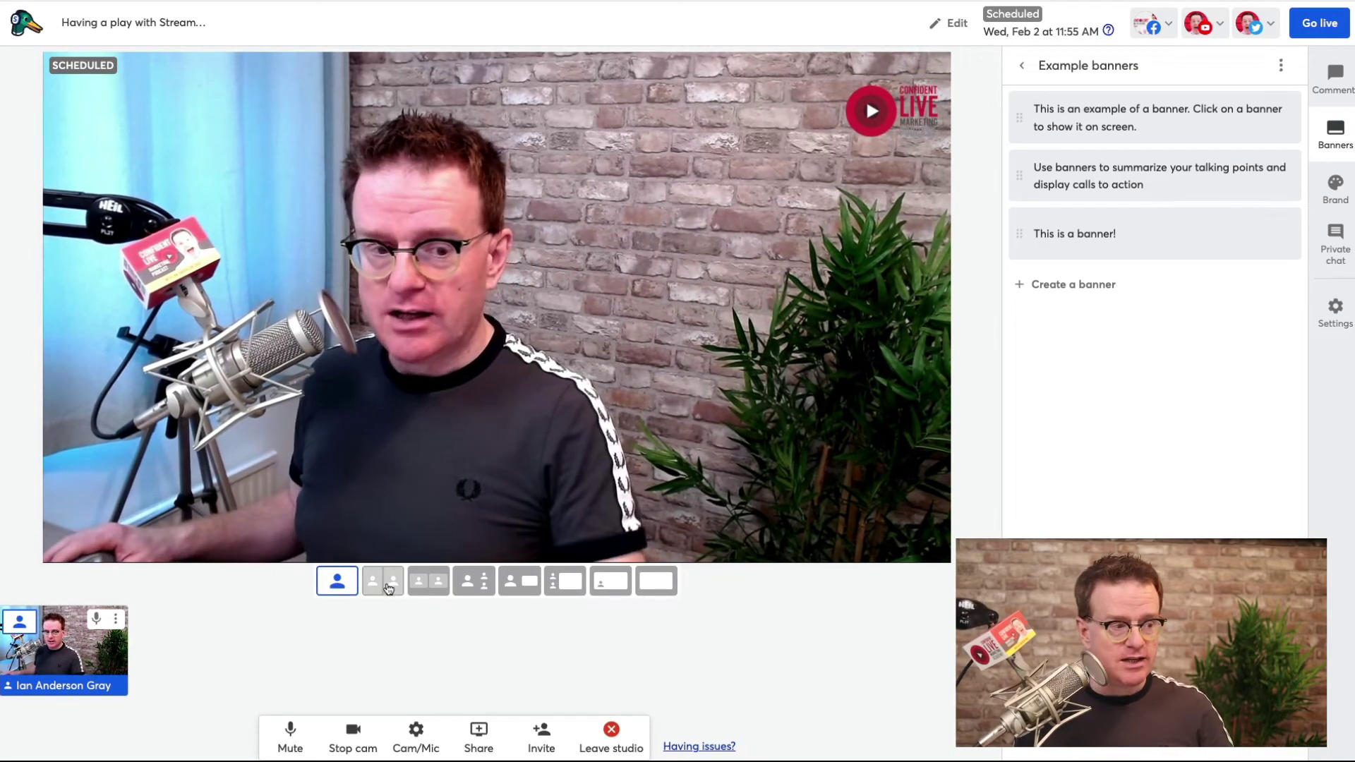
Switch the stage from Spotlight to the side-by-side layout and bring up the Share options
{"action": "left_click", "coordinate": [459, 582]}
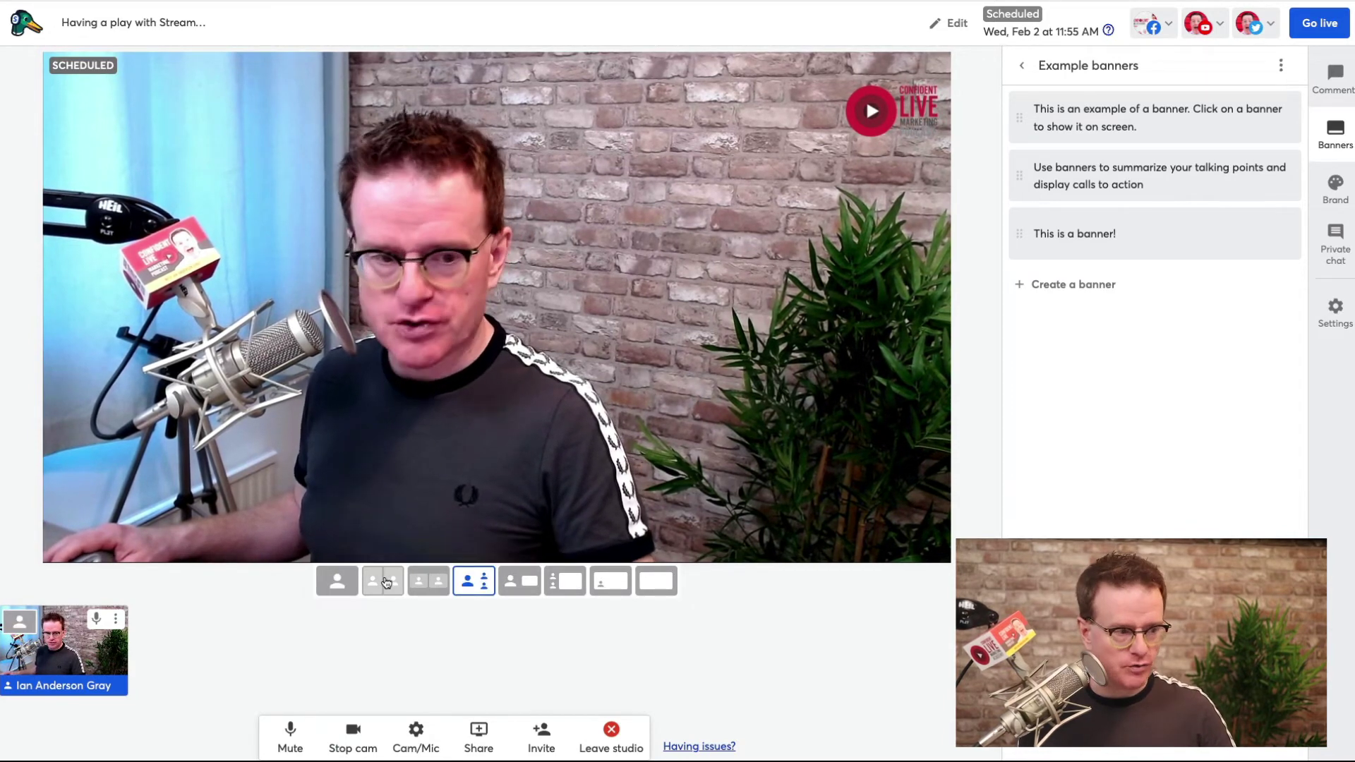
{"action": "left_click", "coordinate": [388, 583]}
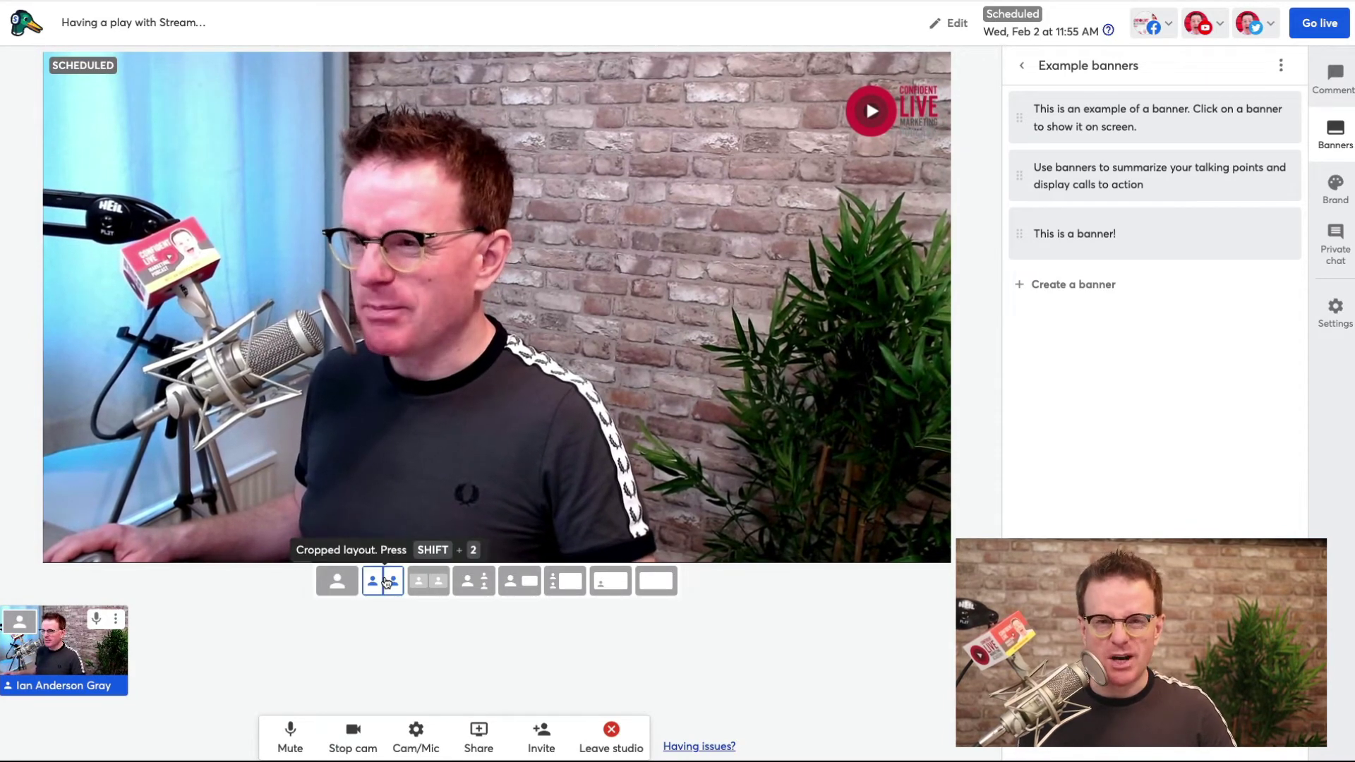
{"action": "left_click", "coordinate": [480, 736]}
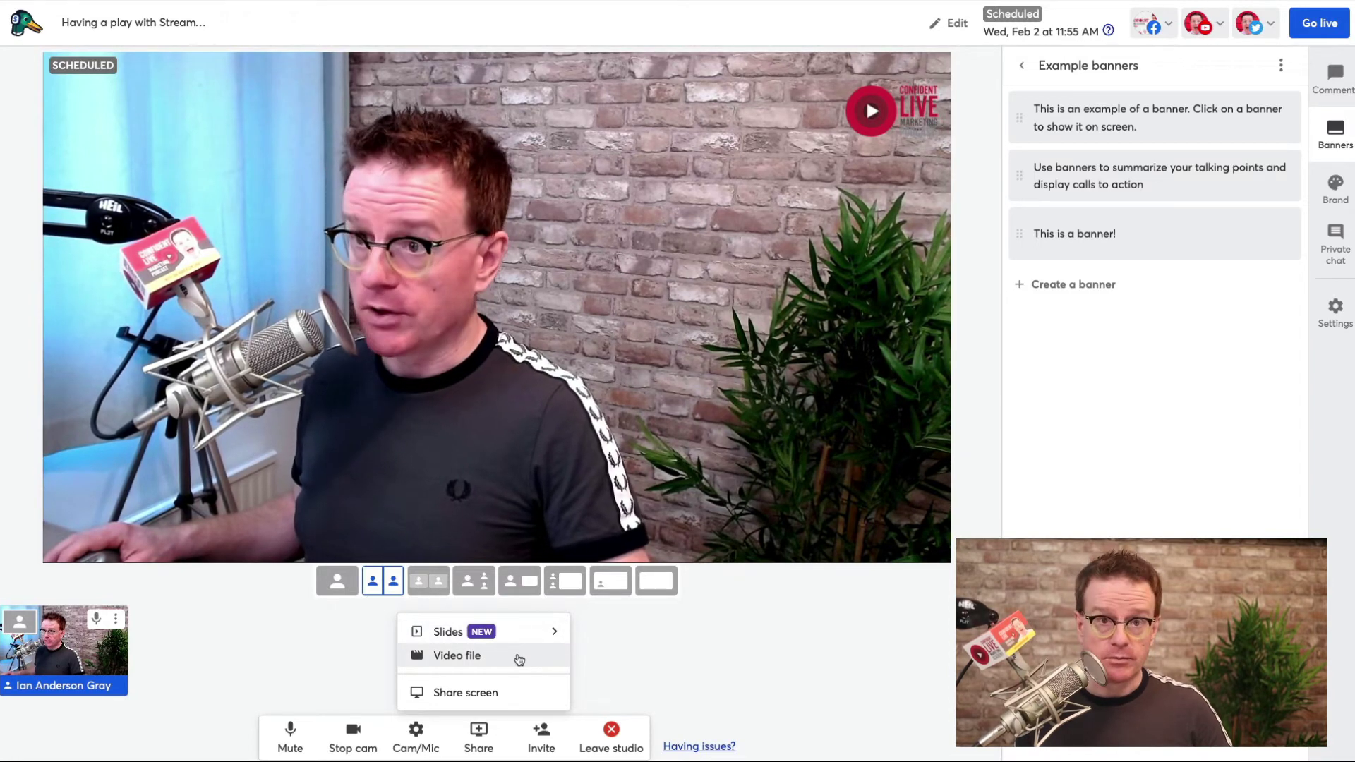
Share the 'StreamYard - Pricing' Chrome tab onto the stage
{"action": "left_click", "coordinate": [506, 694]}
{"action": "left_click", "coordinate": [677, 489]}
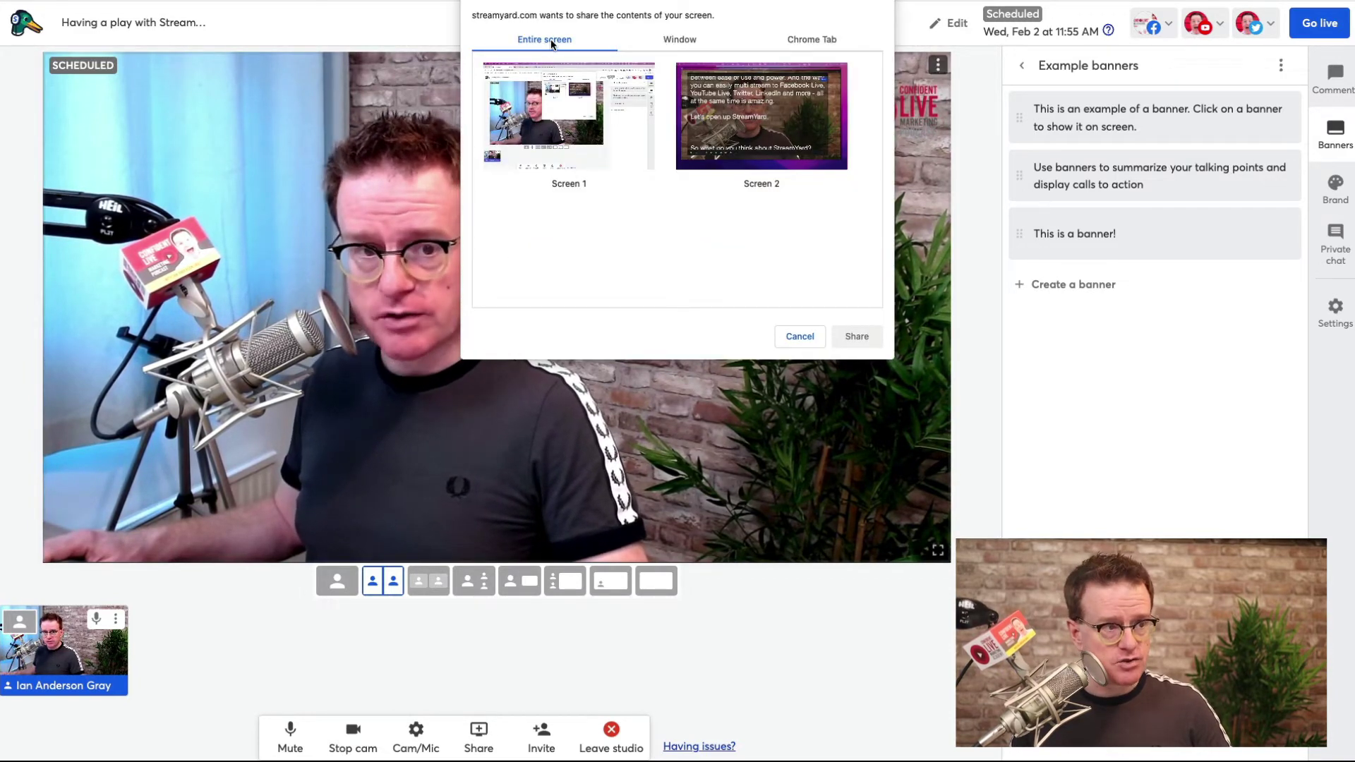
{"action": "left_click", "coordinate": [678, 38]}
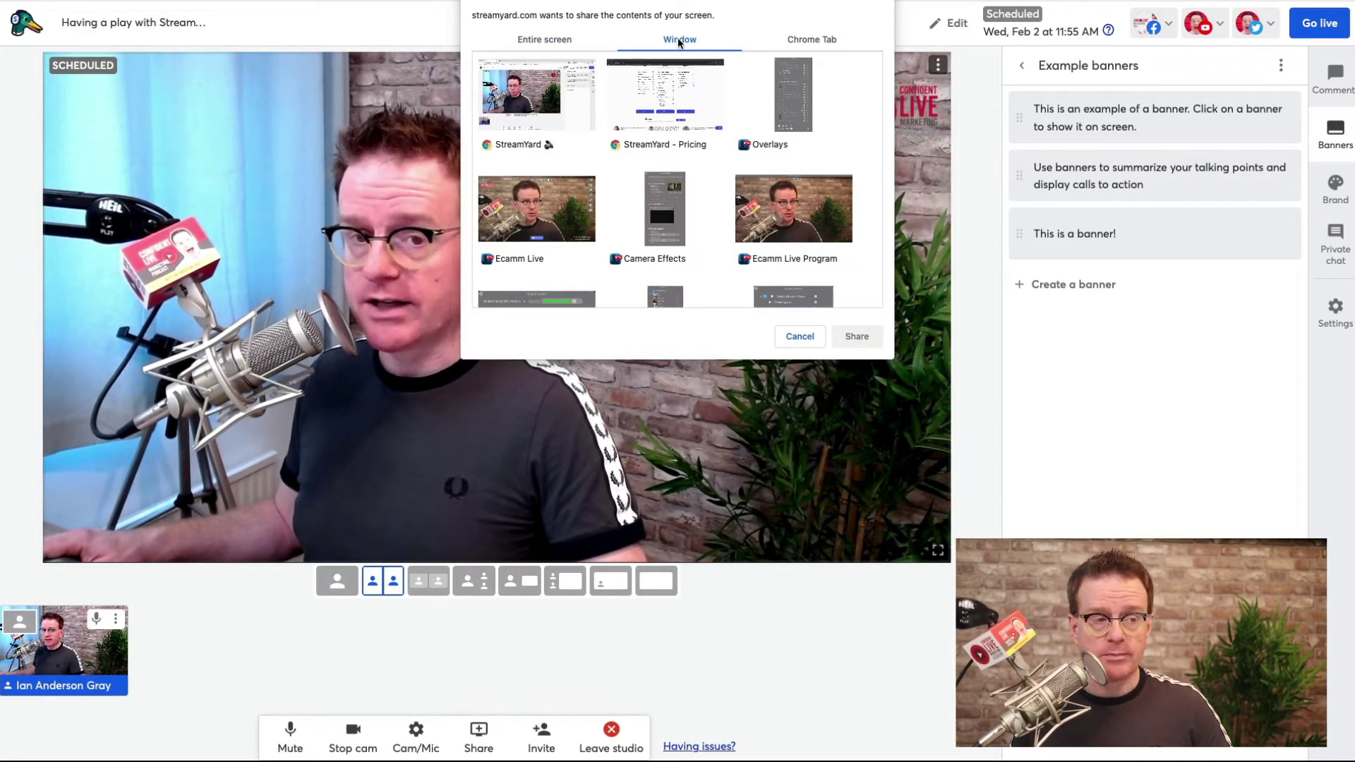
{"action": "left_click", "coordinate": [822, 39]}
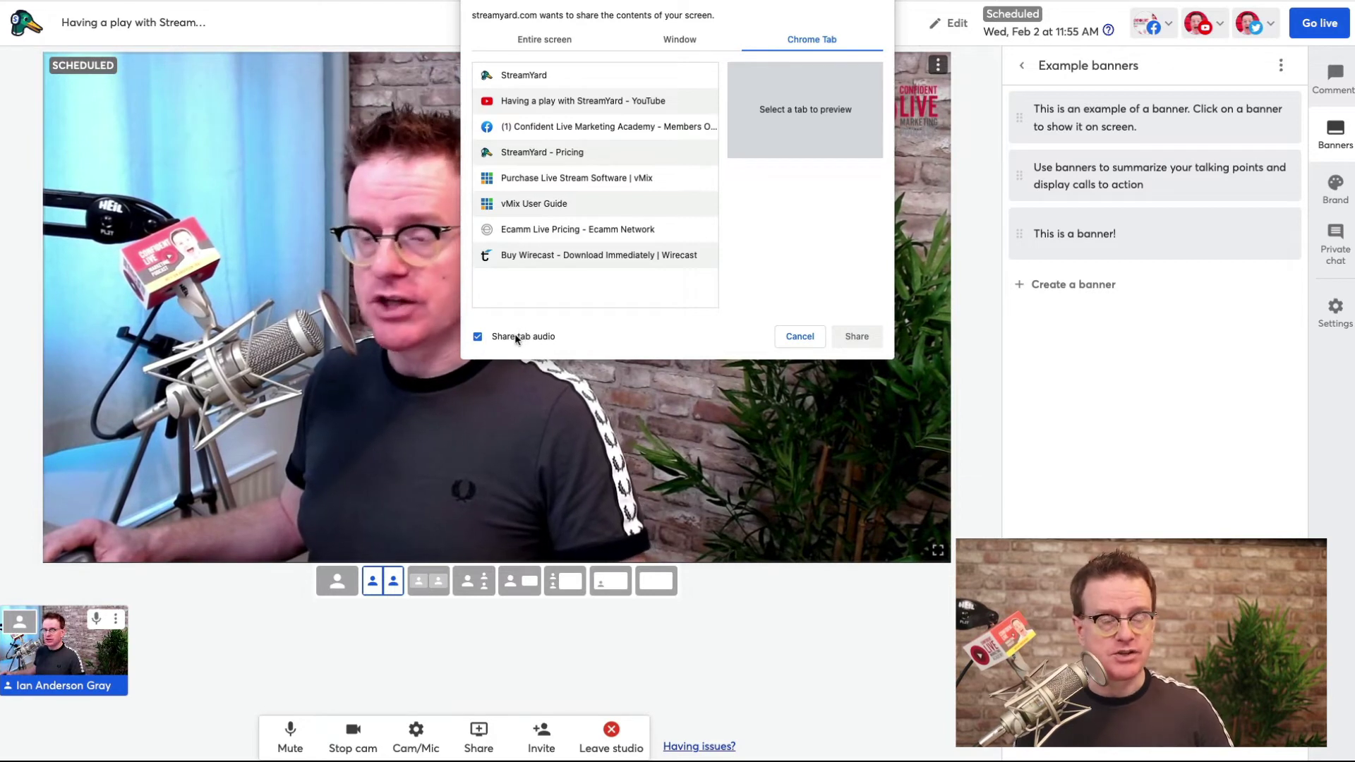
{"action": "left_click", "coordinate": [543, 150]}
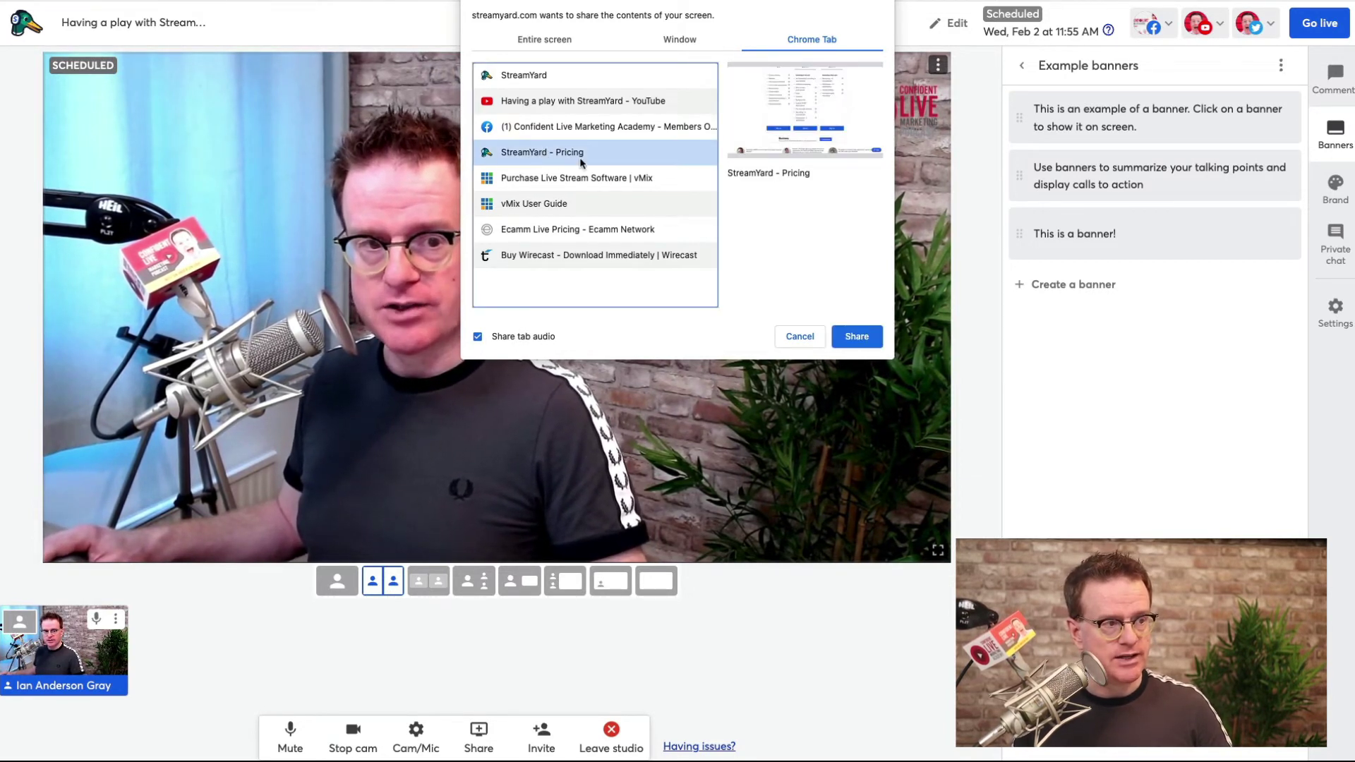
{"action": "left_click", "coordinate": [858, 336]}
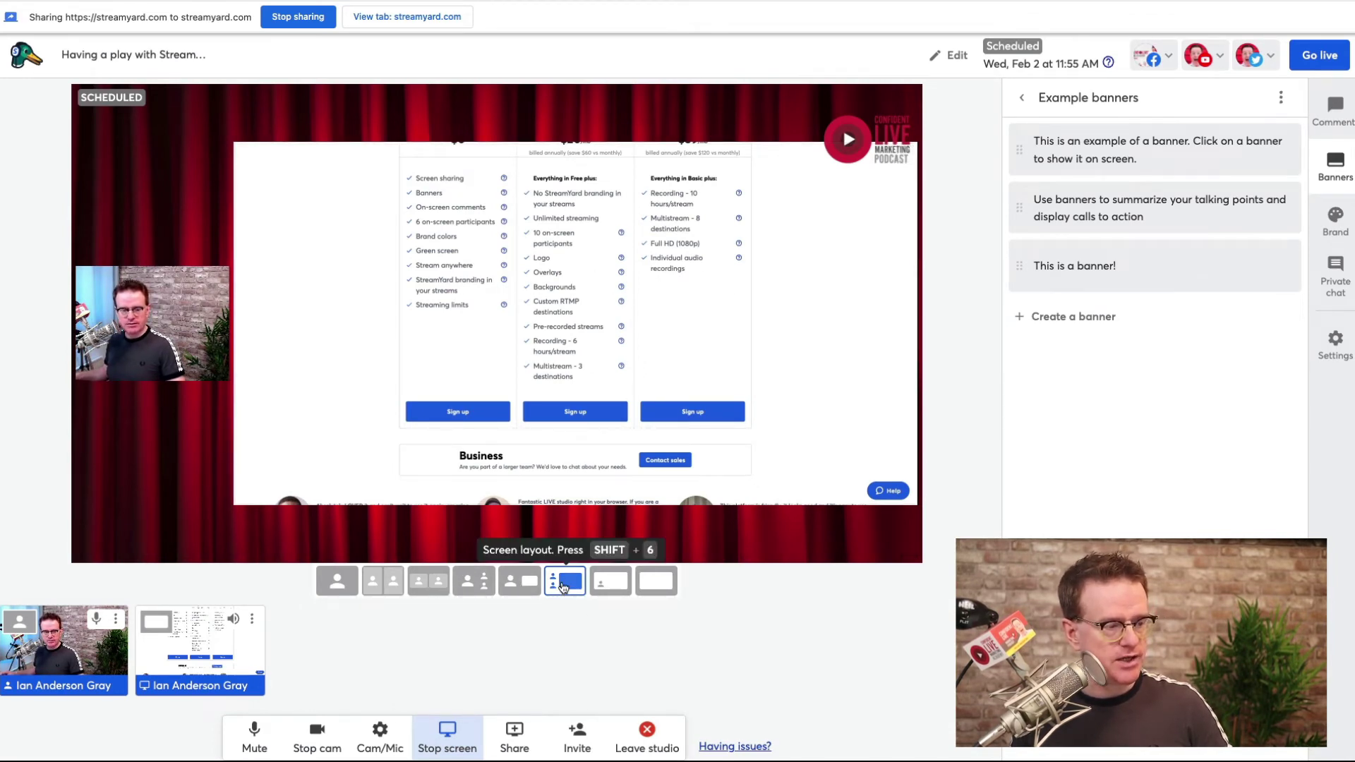
Try picture-in-picture, screen-only and Shift+6/7/8 layouts, settling on the News layout
{"action": "left_click", "coordinate": [608, 586]}
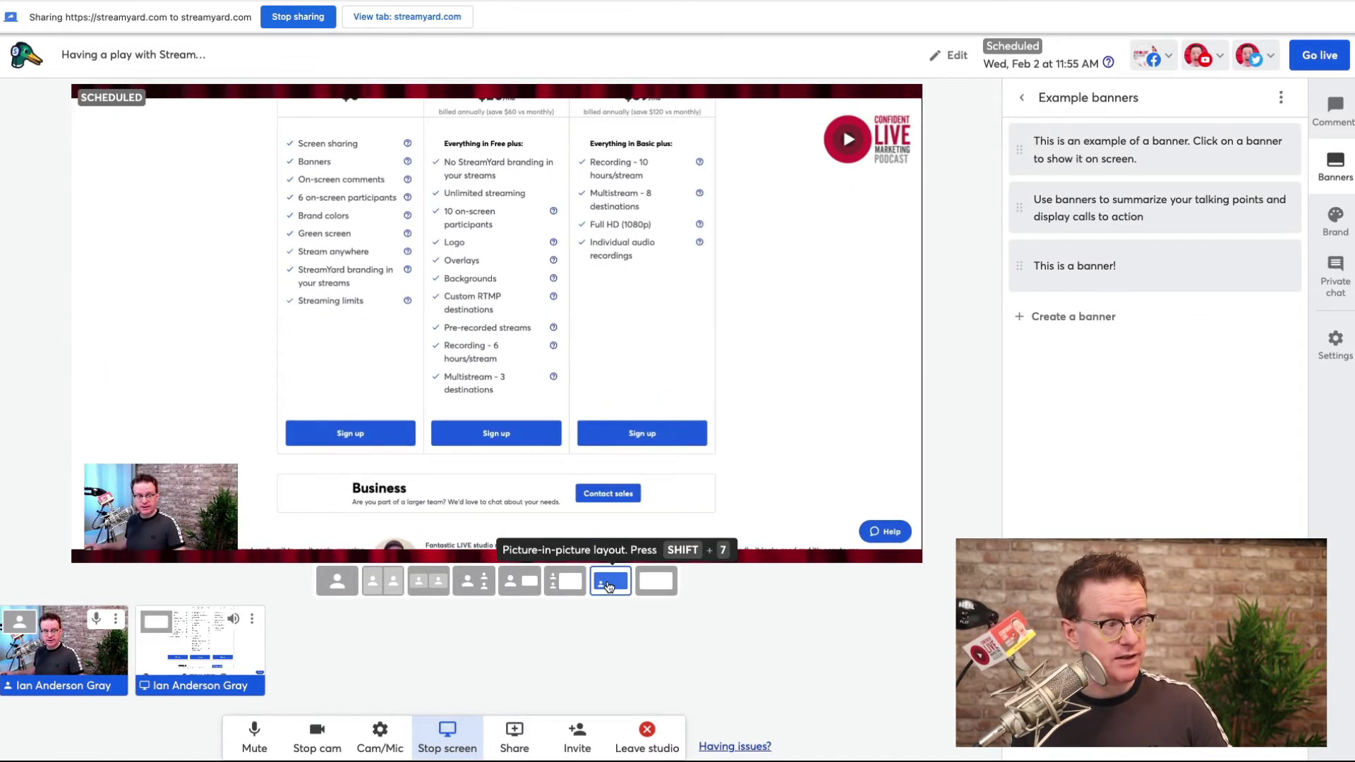
{"action": "left_click", "coordinate": [652, 585]}
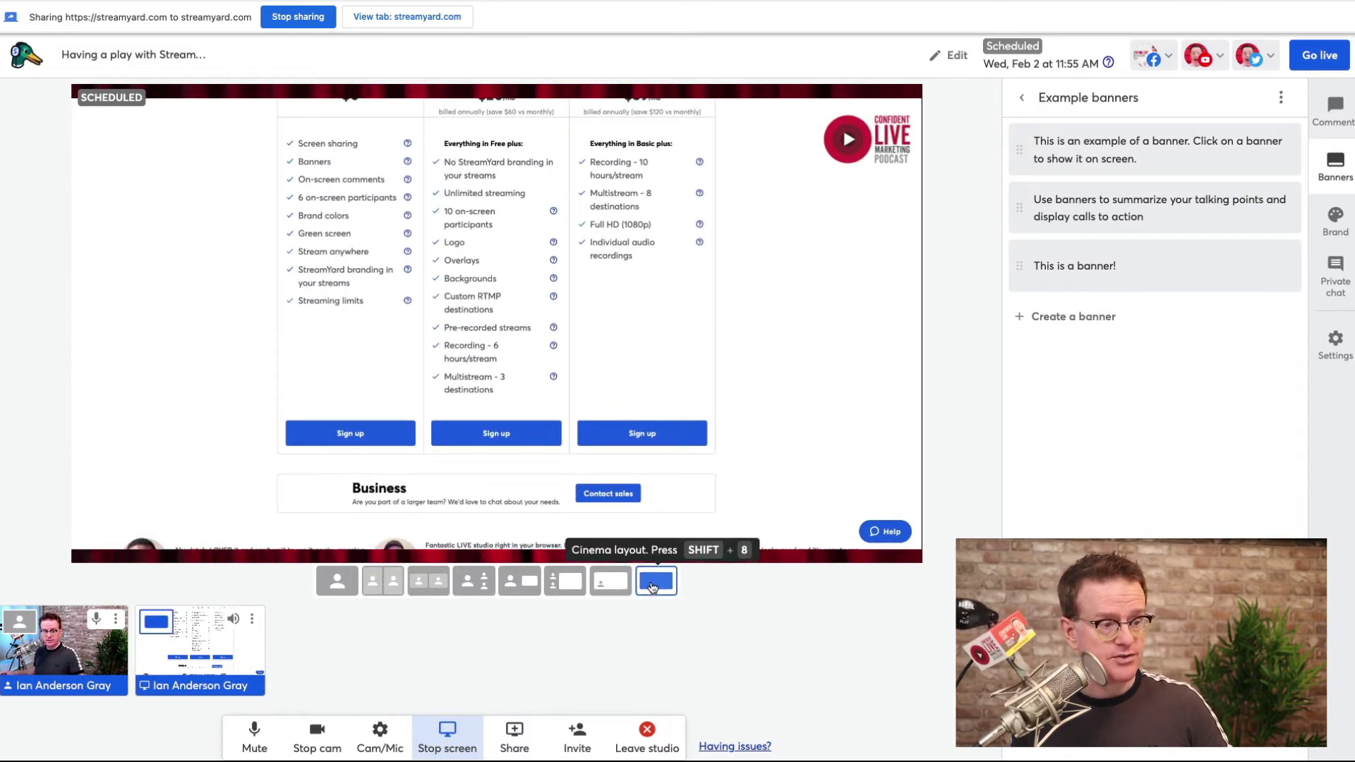
{"action": "left_click", "coordinate": [520, 585]}
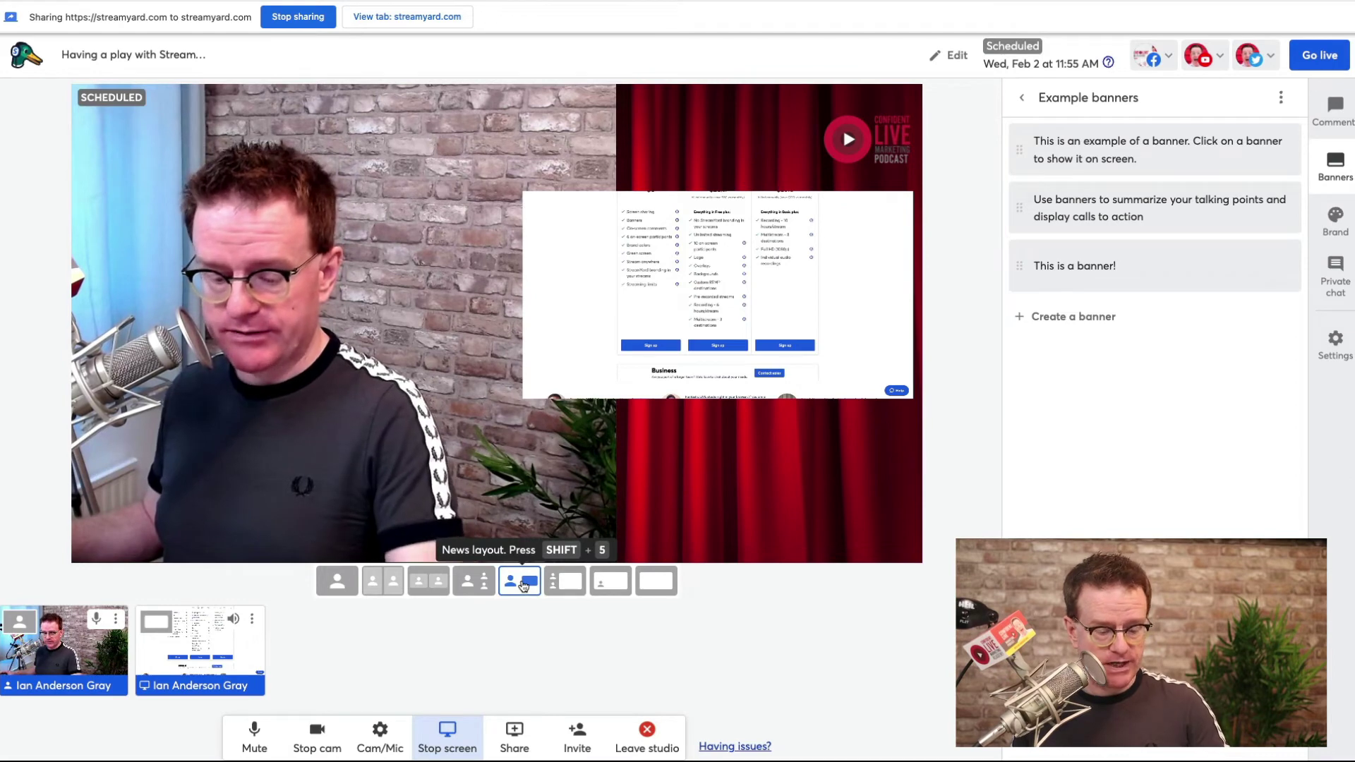
{"action": "key", "text": "shift+6"}
{"action": "key", "text": "shift+7"}
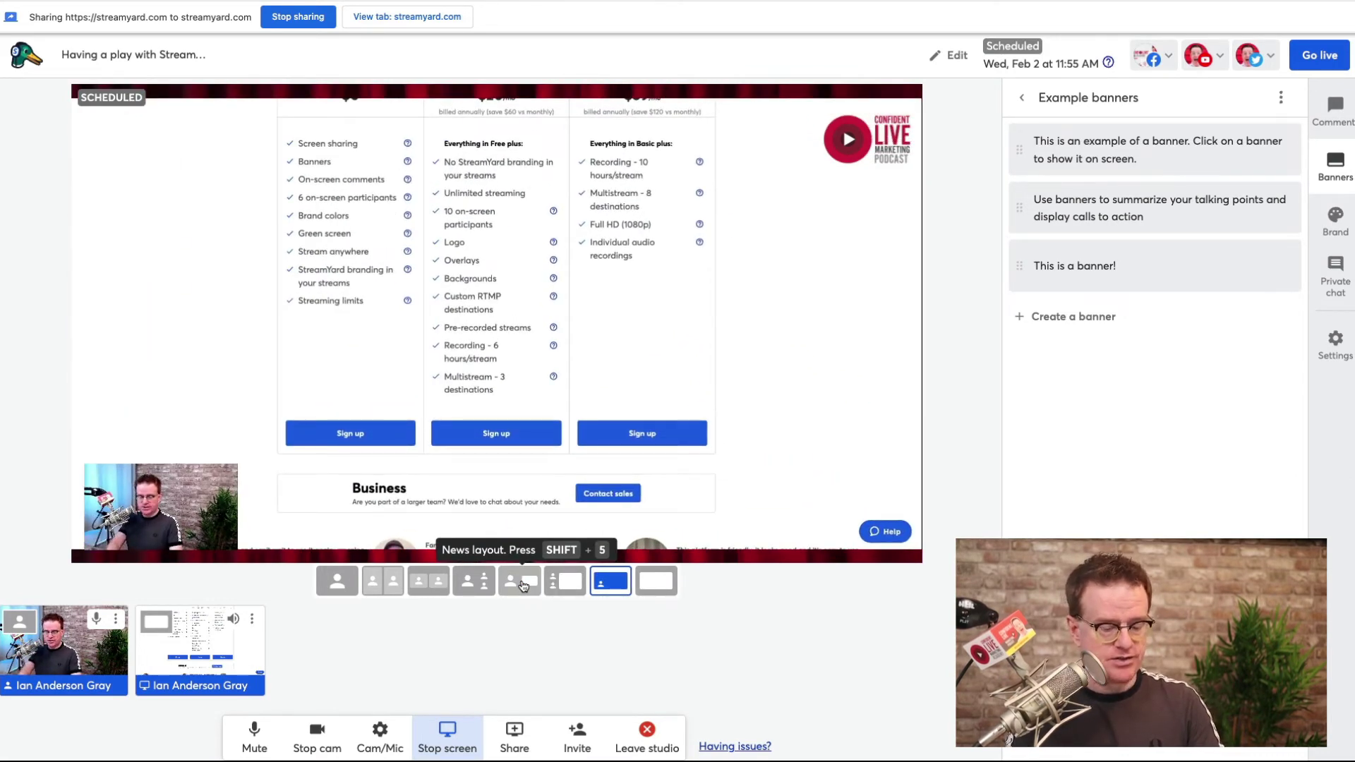
{"action": "key", "text": "shift+8"}
{"action": "left_click", "coordinate": [521, 585]}
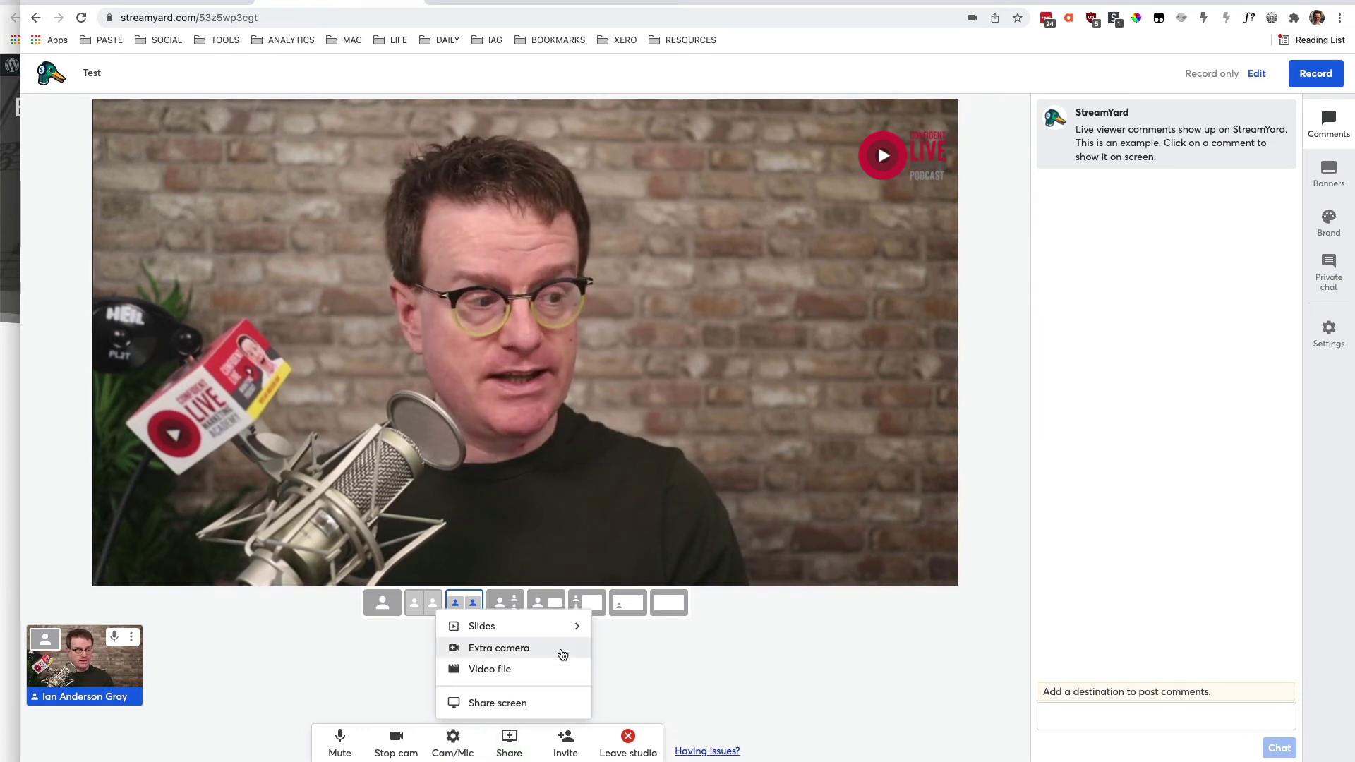
Share the second webcam as an extra camera and add it to the stage
{"action": "left_click", "coordinate": [499, 648]}
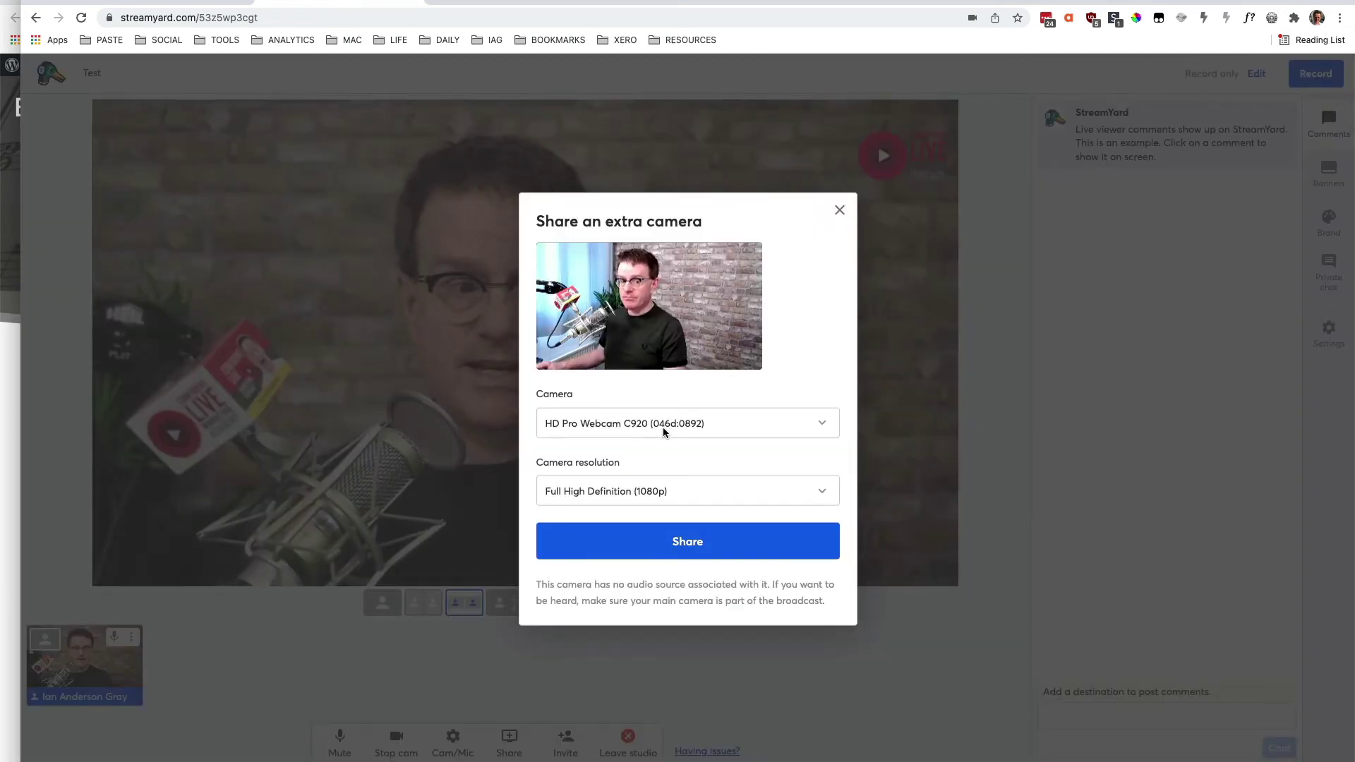
{"action": "left_click", "coordinate": [687, 543]}
{"action": "mouse_move", "coordinate": [207, 657]}
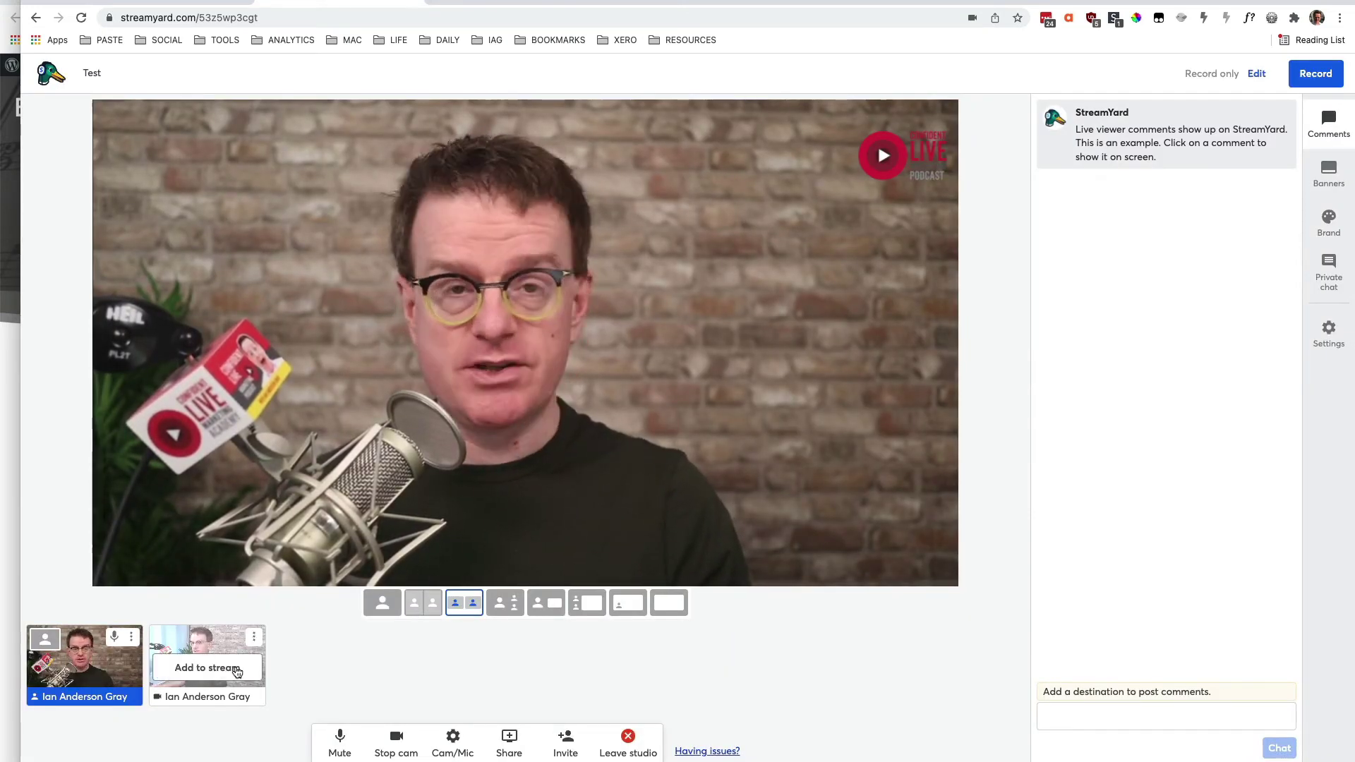
{"action": "left_click", "coordinate": [207, 667]}
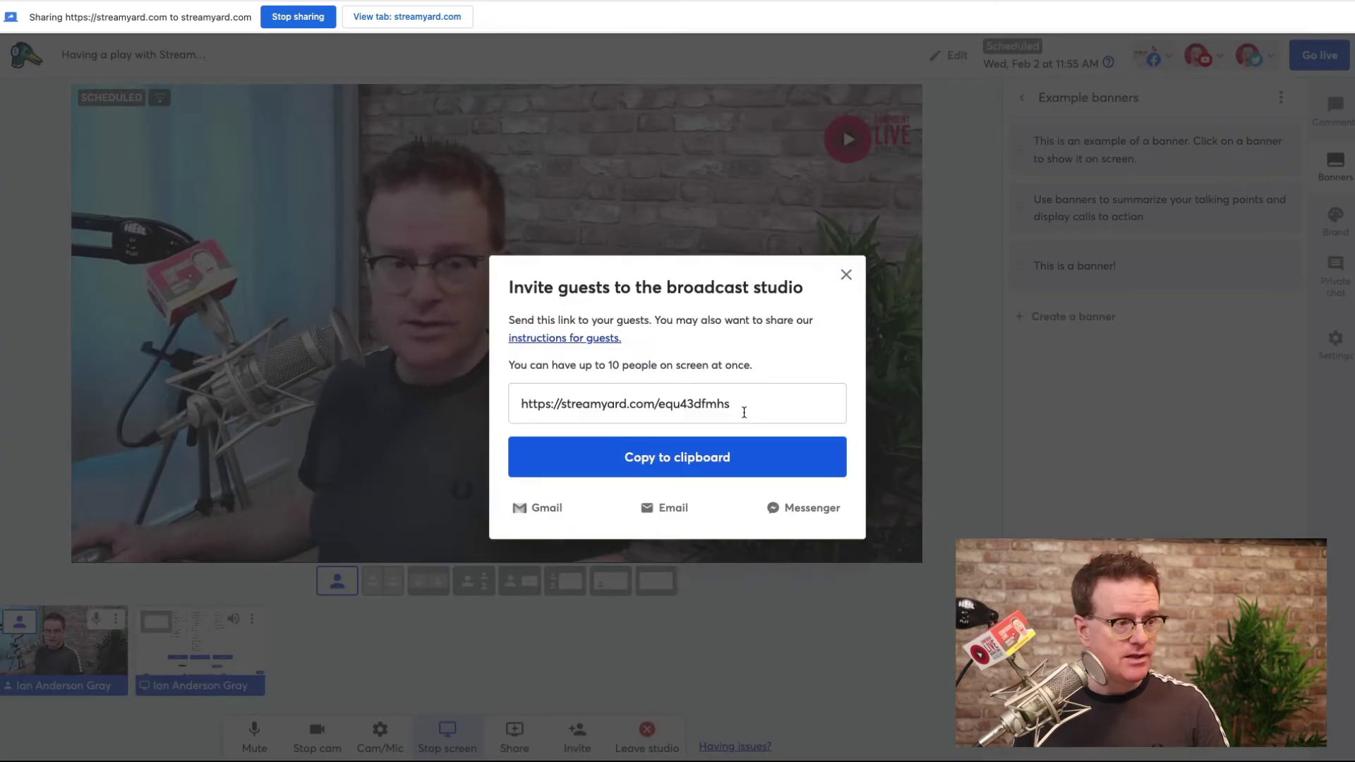
Get the guest invite link and join as Pete with camera allowed and microphone muted
{"action": "left_click", "coordinate": [578, 735]}
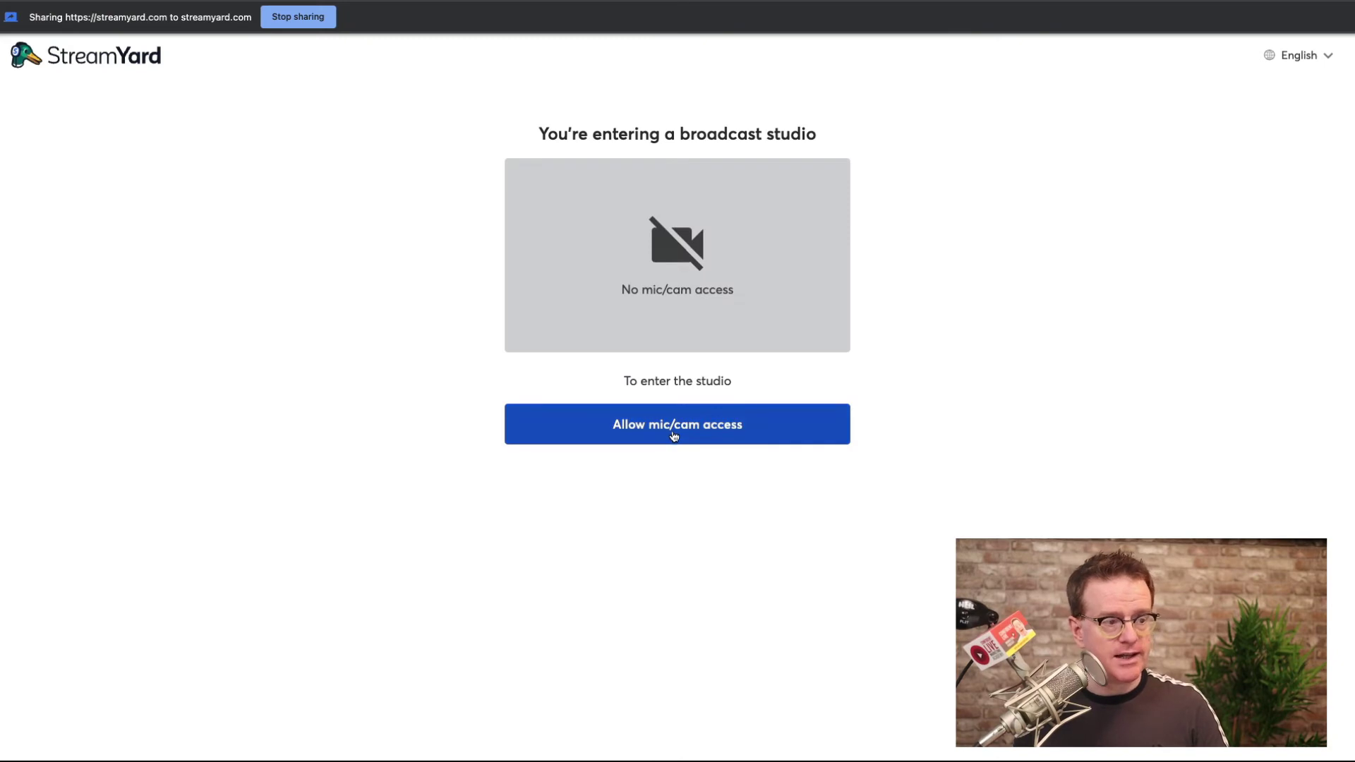
{"action": "left_click", "coordinate": [673, 425]}
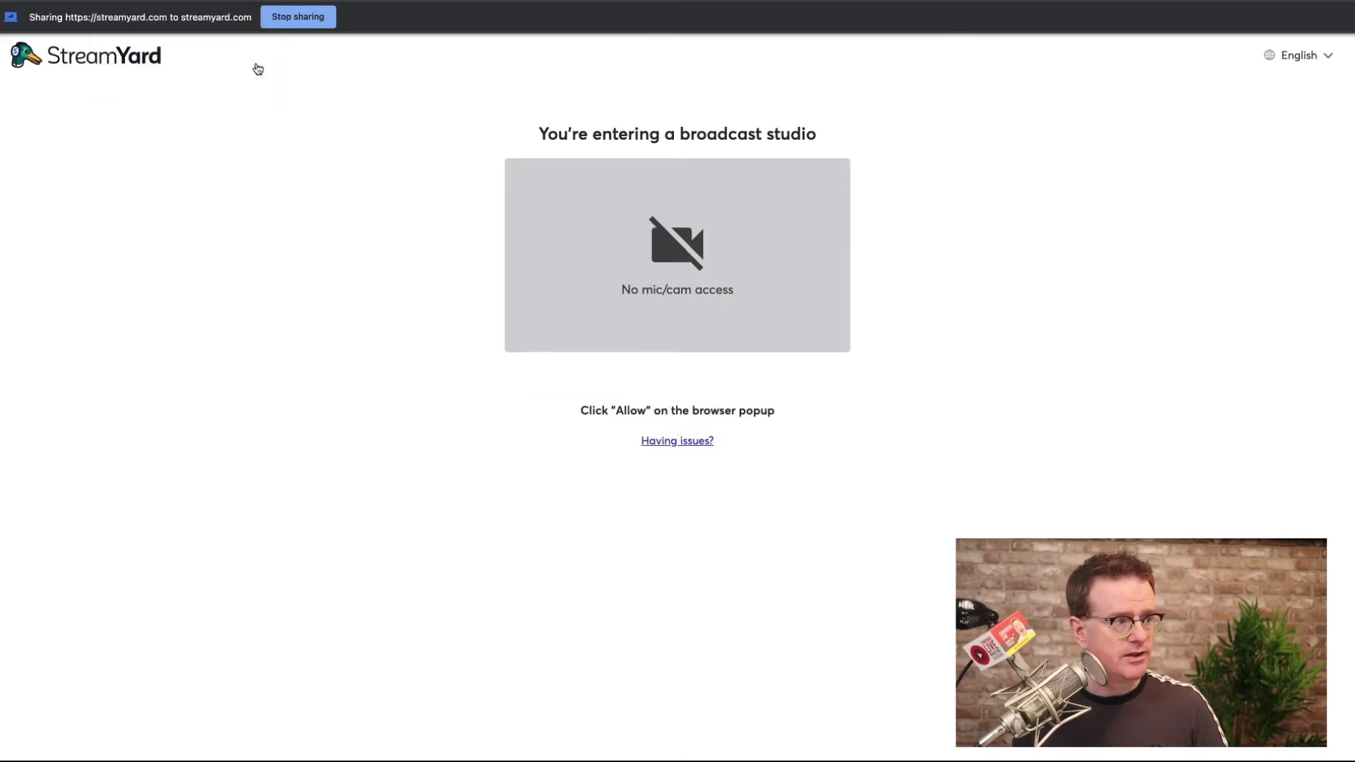
{"action": "left_click", "coordinate": [258, 65]}
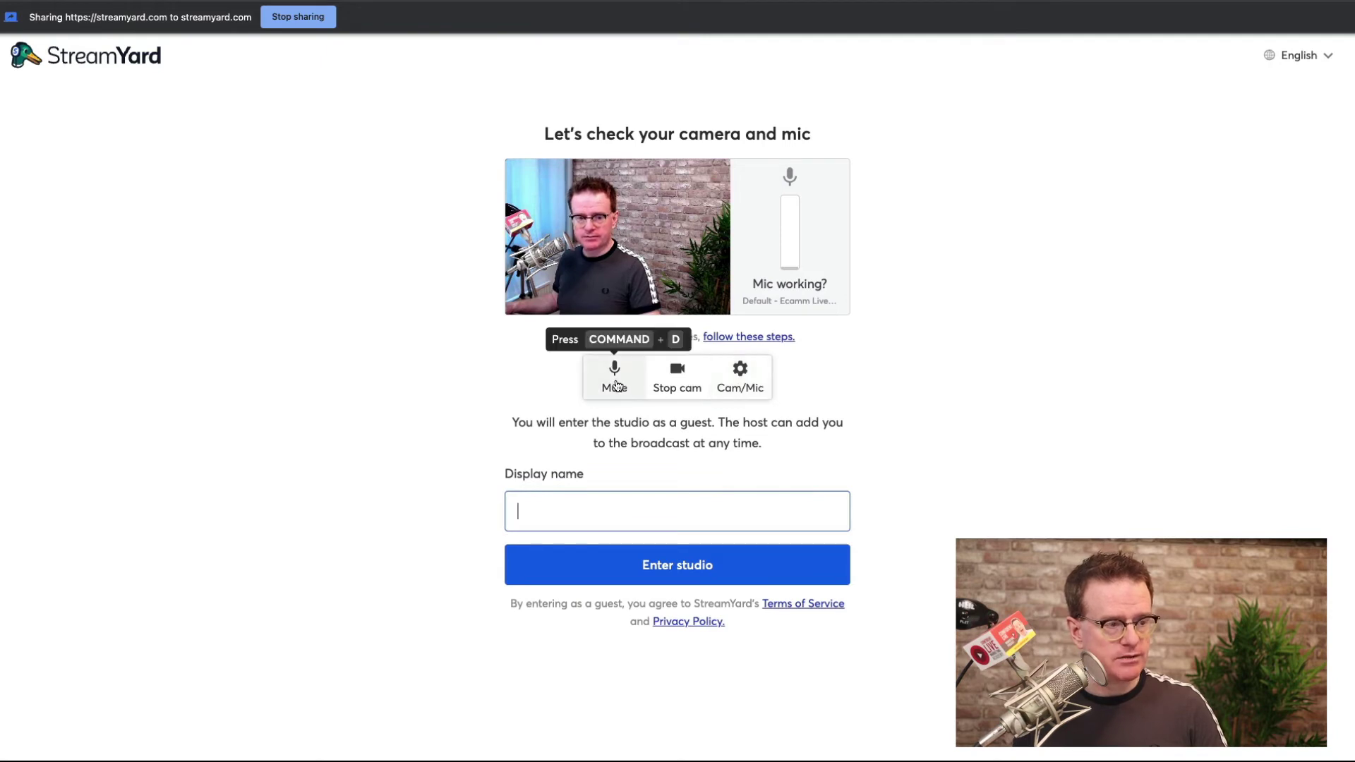
{"action": "left_click", "coordinate": [615, 376]}
{"action": "type", "text": "P"}
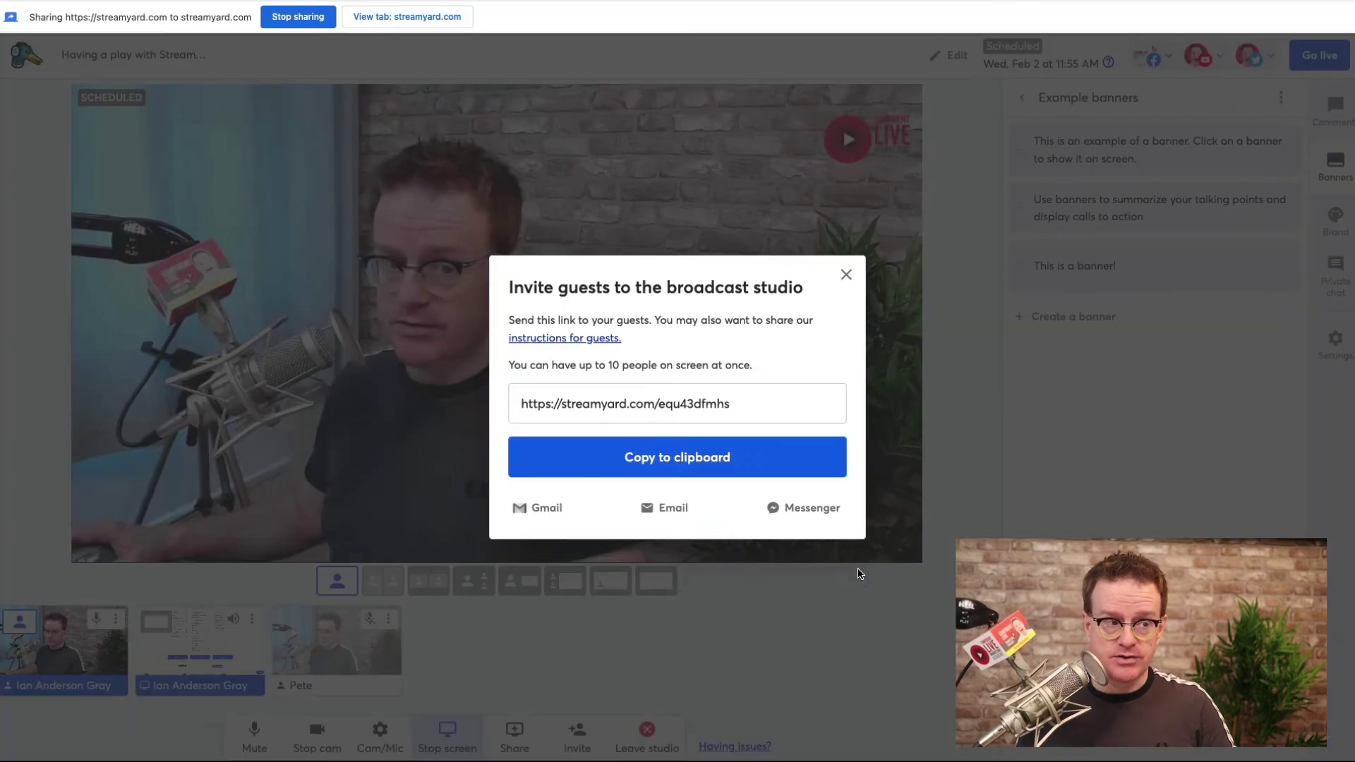
Close the invite dialog, put Pete on stage, and try Spotlight and picture-in-picture layouts
{"action": "left_click", "coordinate": [859, 572]}
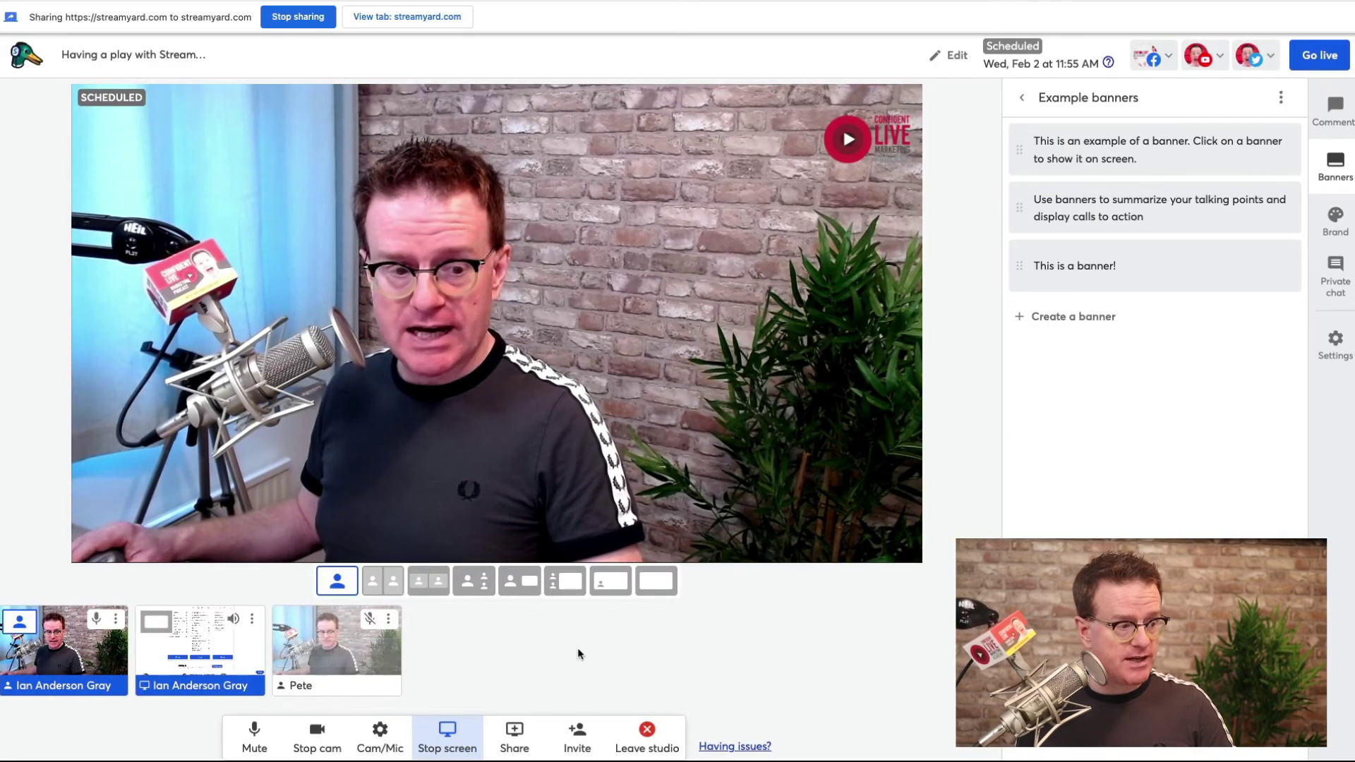
{"action": "left_click", "coordinate": [335, 653]}
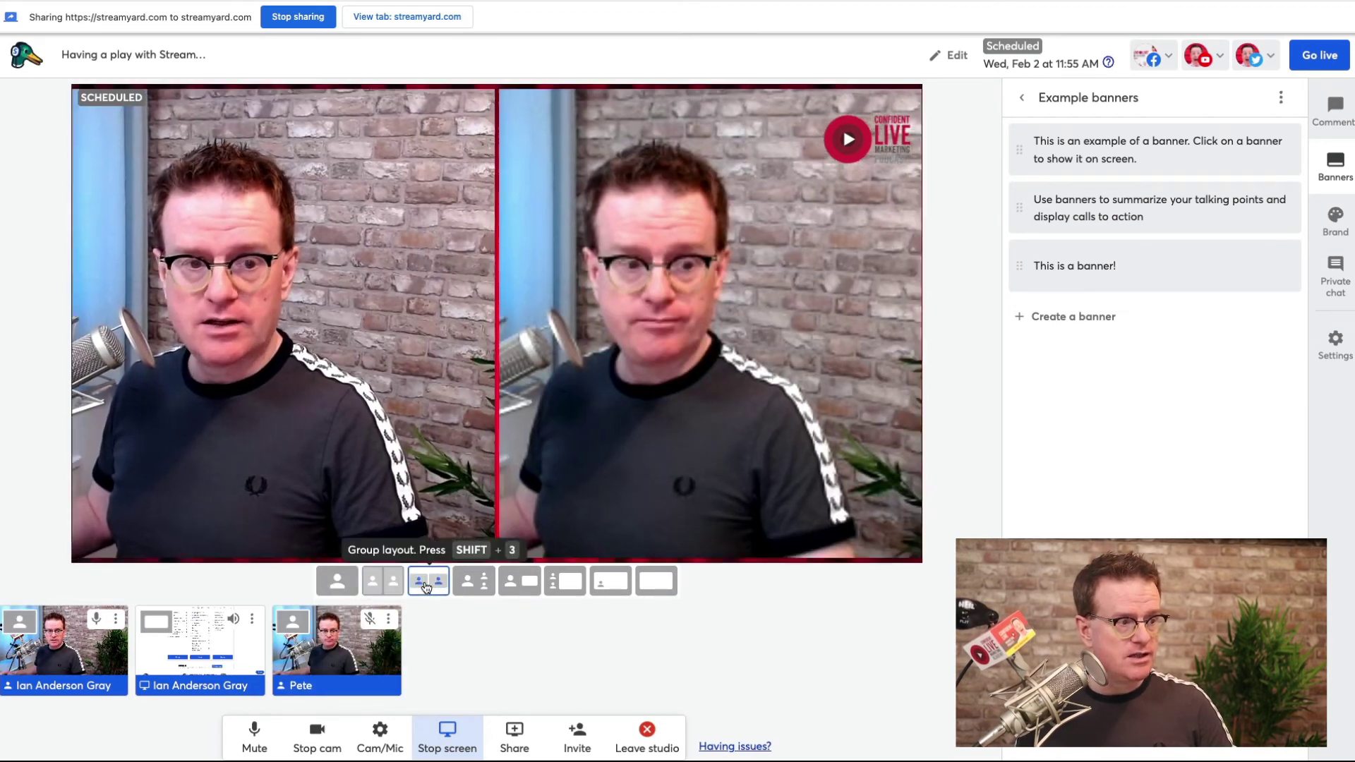
{"action": "left_click", "coordinate": [477, 587]}
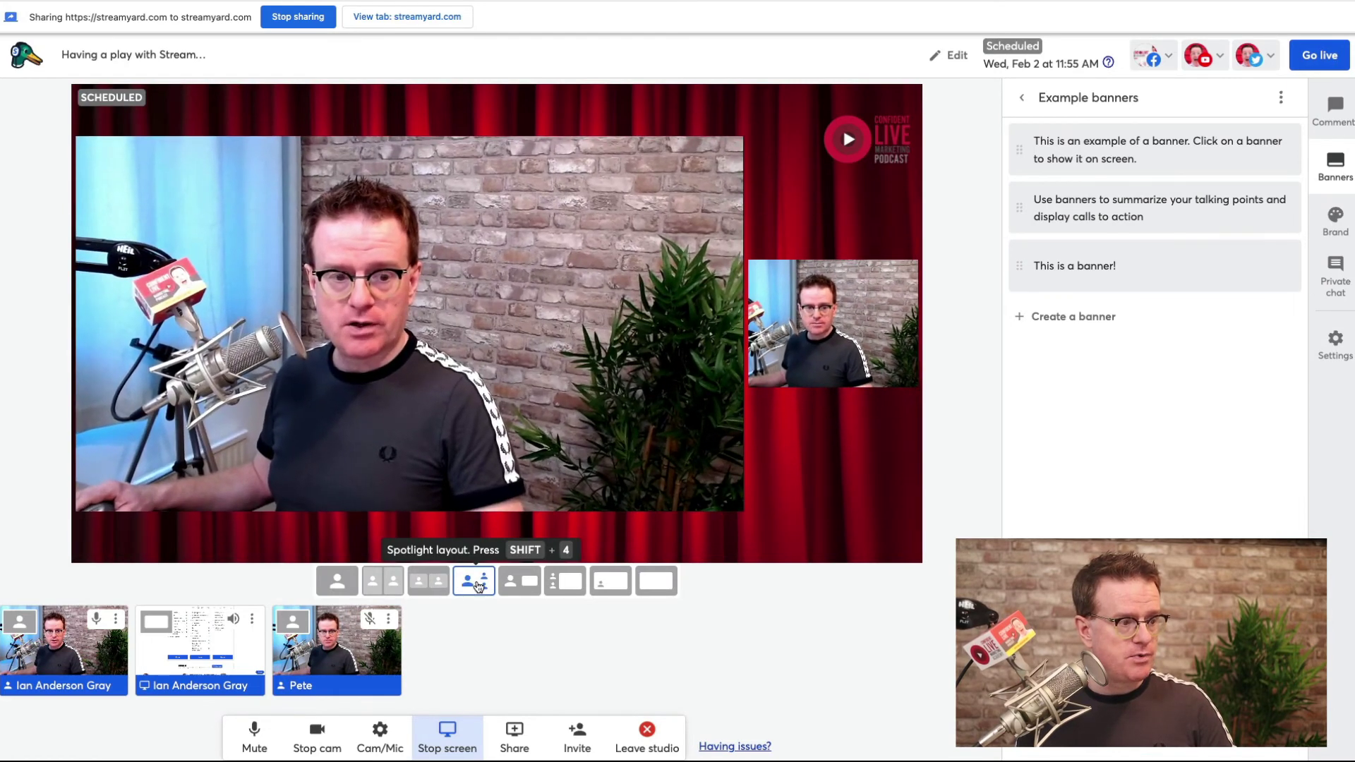
{"action": "left_click", "coordinate": [610, 585]}
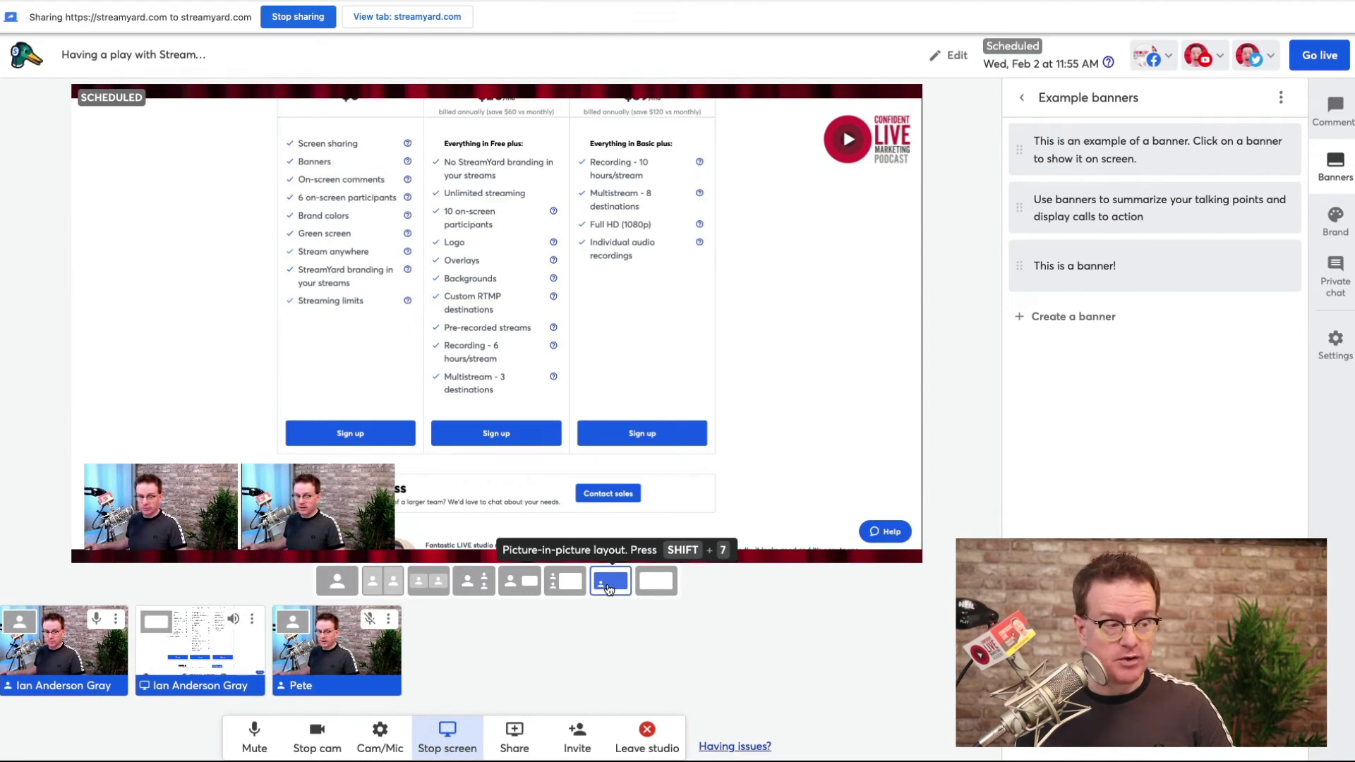
{"action": "mouse_move", "coordinate": [336, 648]}
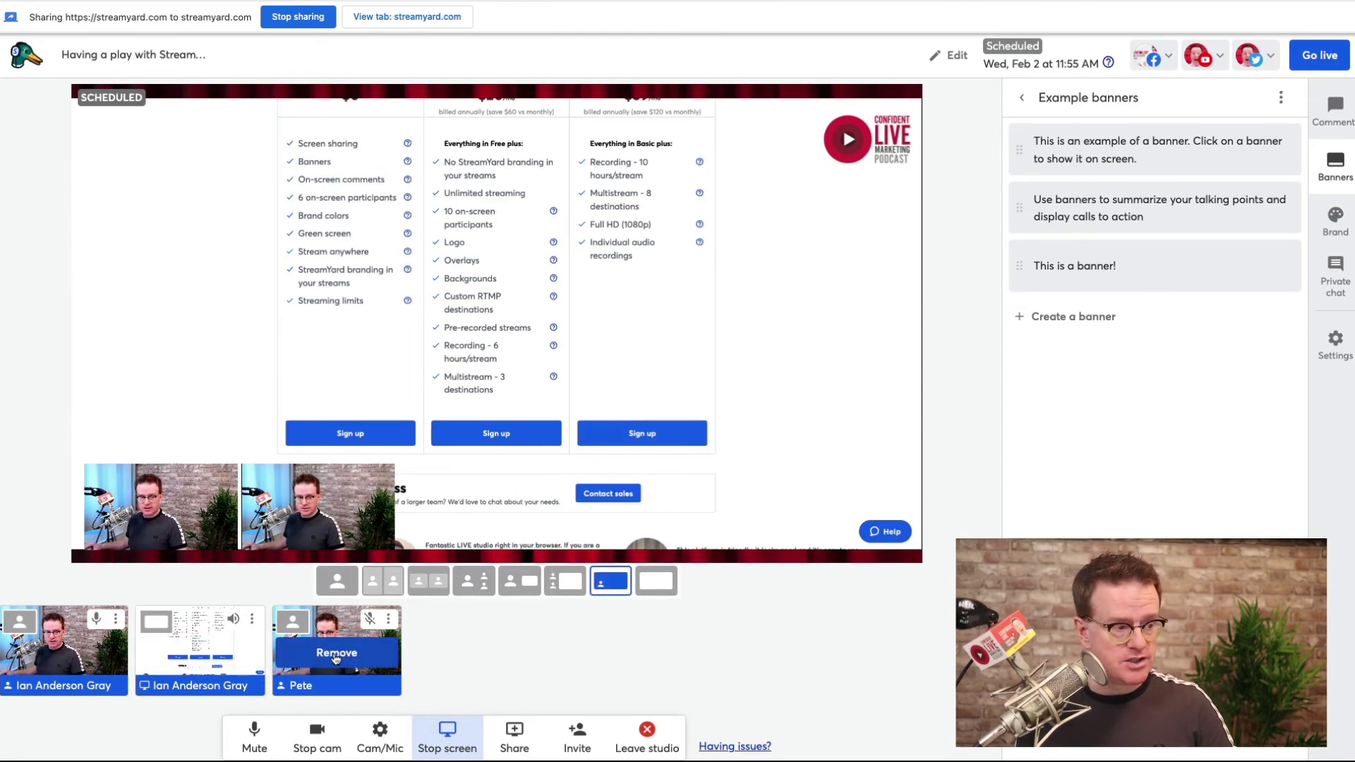
Remove and re-add Pete, then switch the stage to the Solo full-frame layout
{"action": "left_click", "coordinate": [293, 654]}
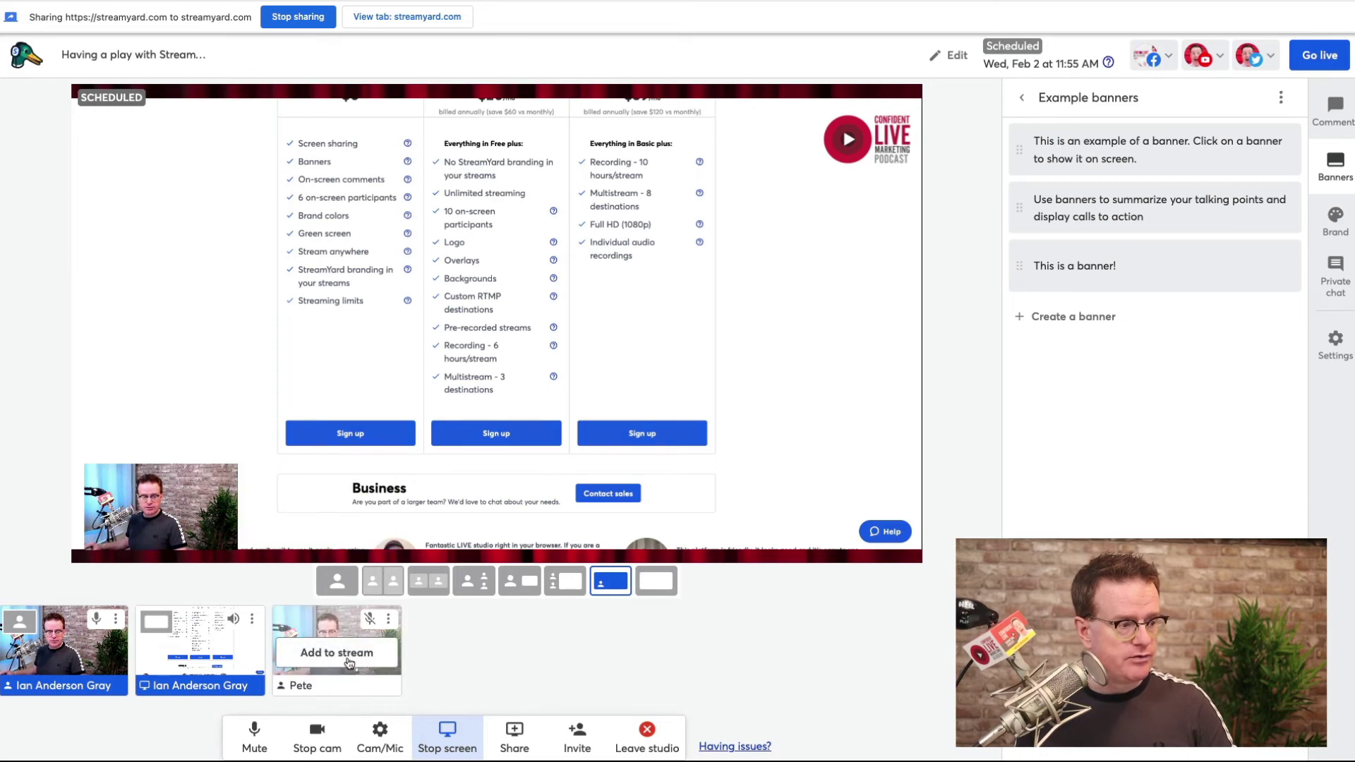
{"action": "left_click", "coordinate": [336, 581]}
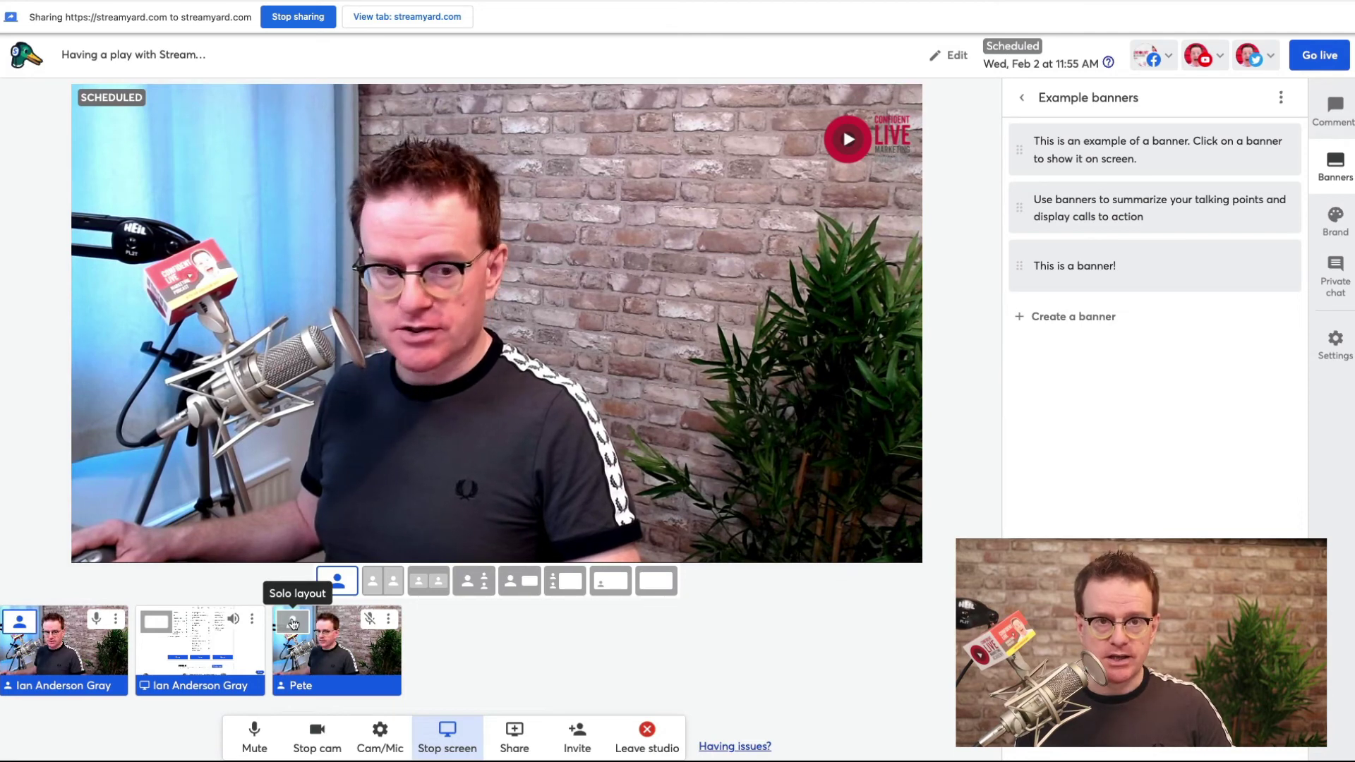
{"action": "left_click", "coordinate": [293, 623]}
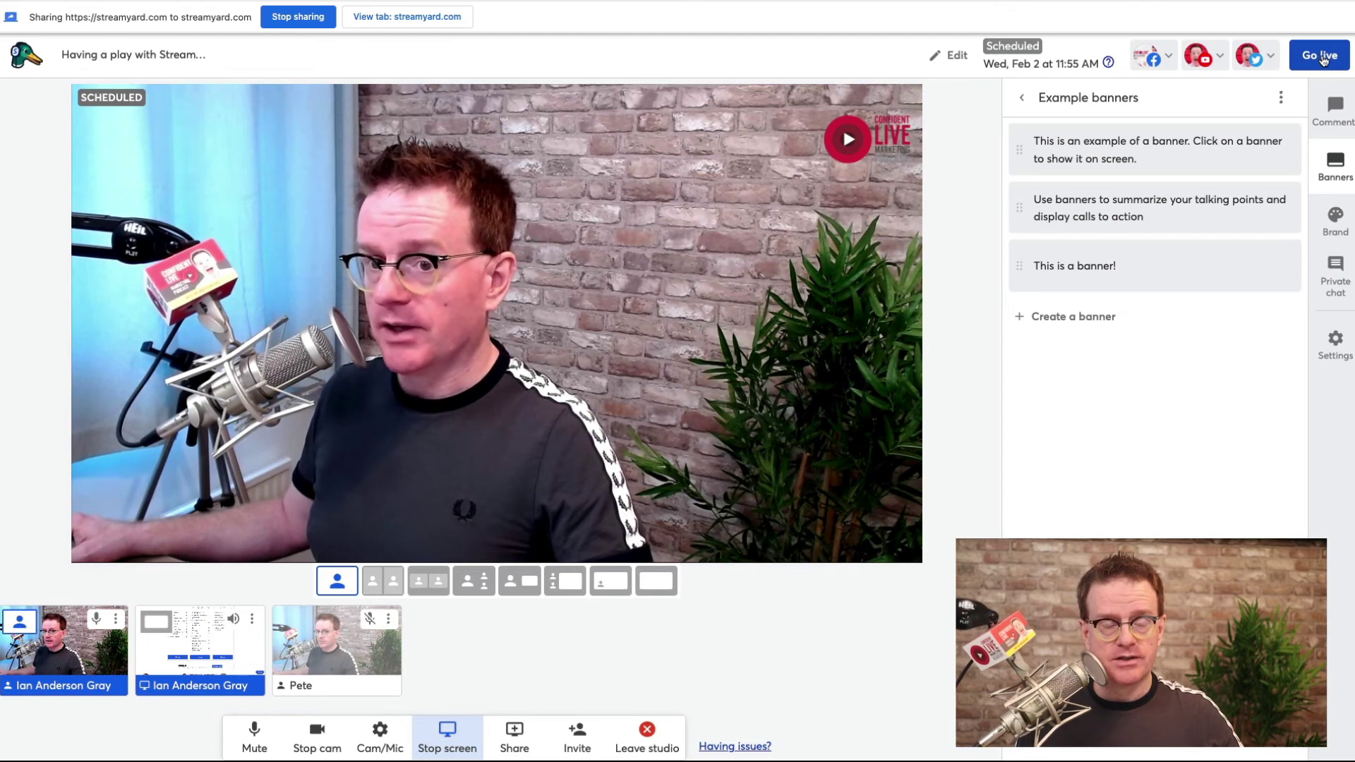
Go live ahead of schedule, confirming in the popup
{"action": "left_click", "coordinate": [1321, 59]}
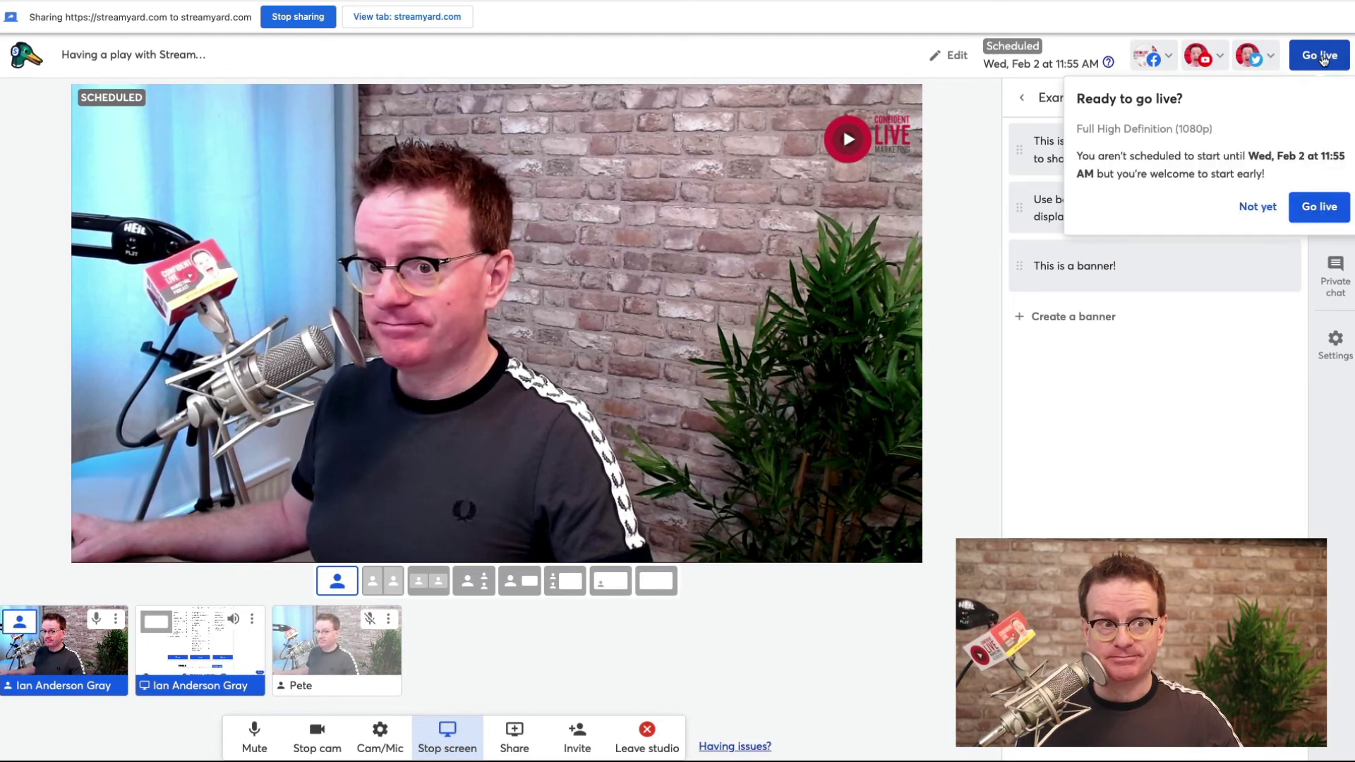
{"action": "left_click", "coordinate": [1320, 208]}
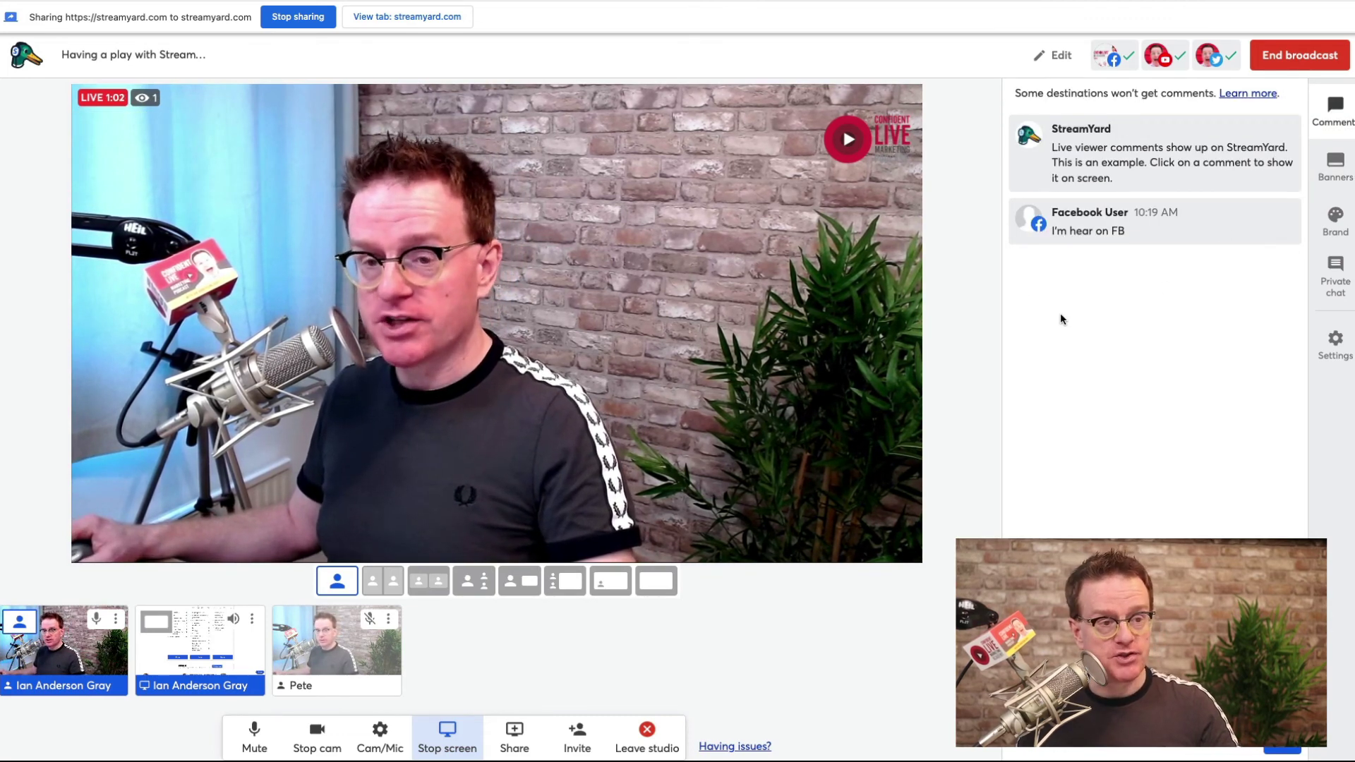
{"action": "left_click", "coordinate": [1126, 229]}
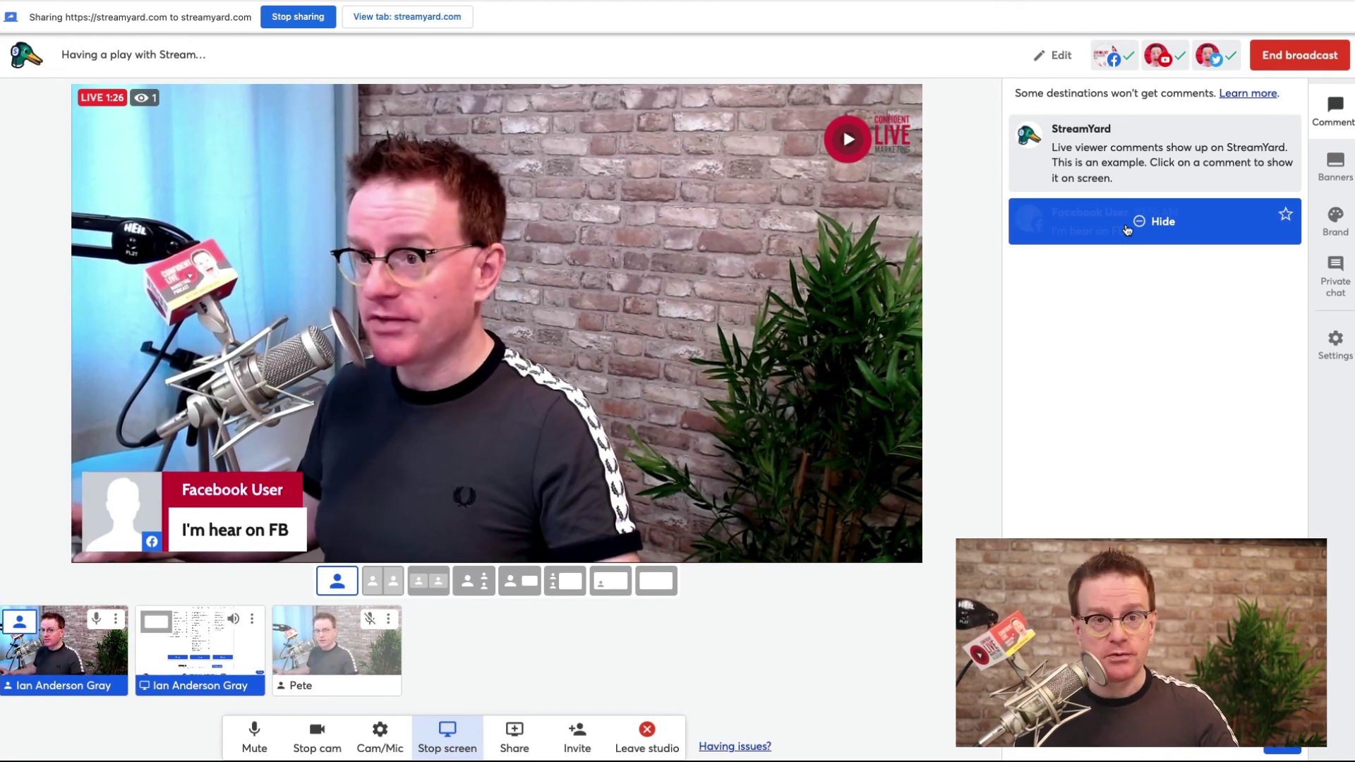
{"action": "left_click", "coordinate": [1127, 230]}
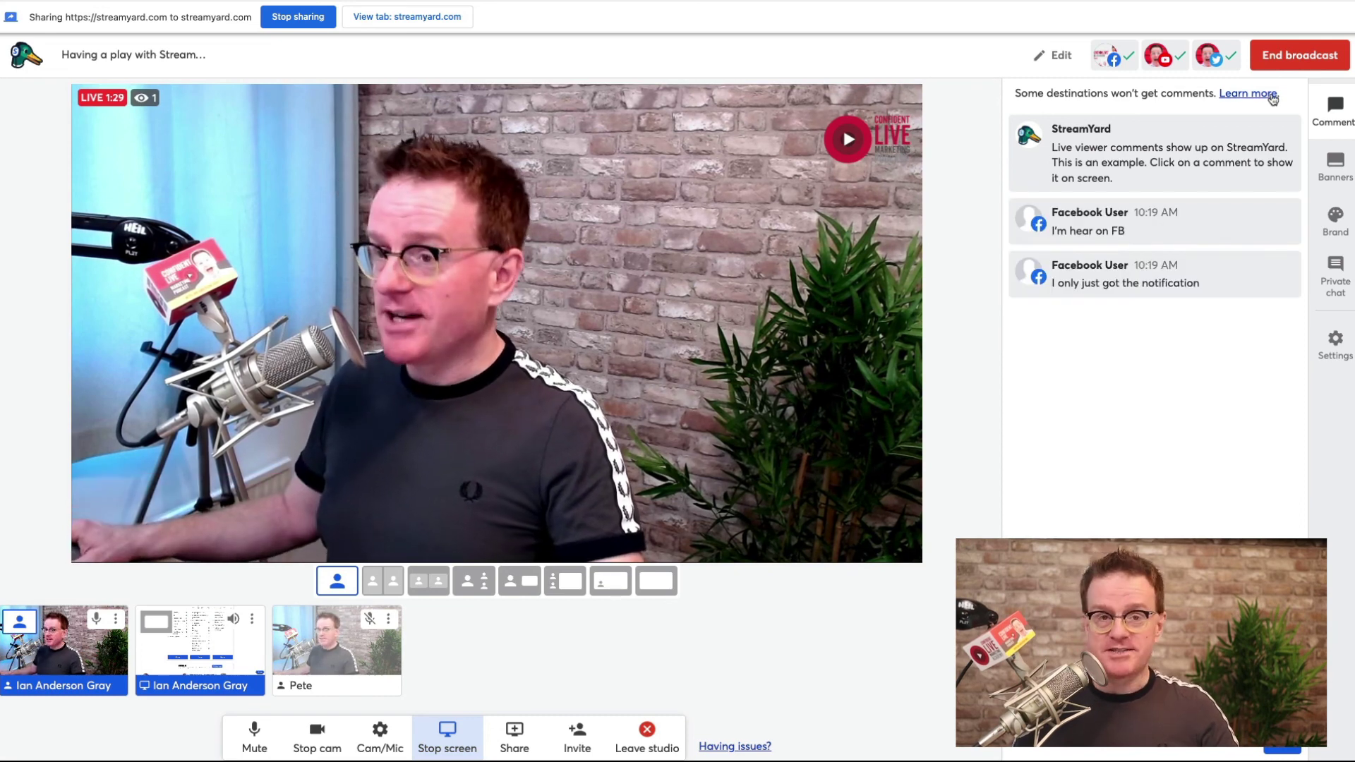
End the broadcast with confirmation and close the rating prompt with the X
{"action": "left_click", "coordinate": [1306, 62]}
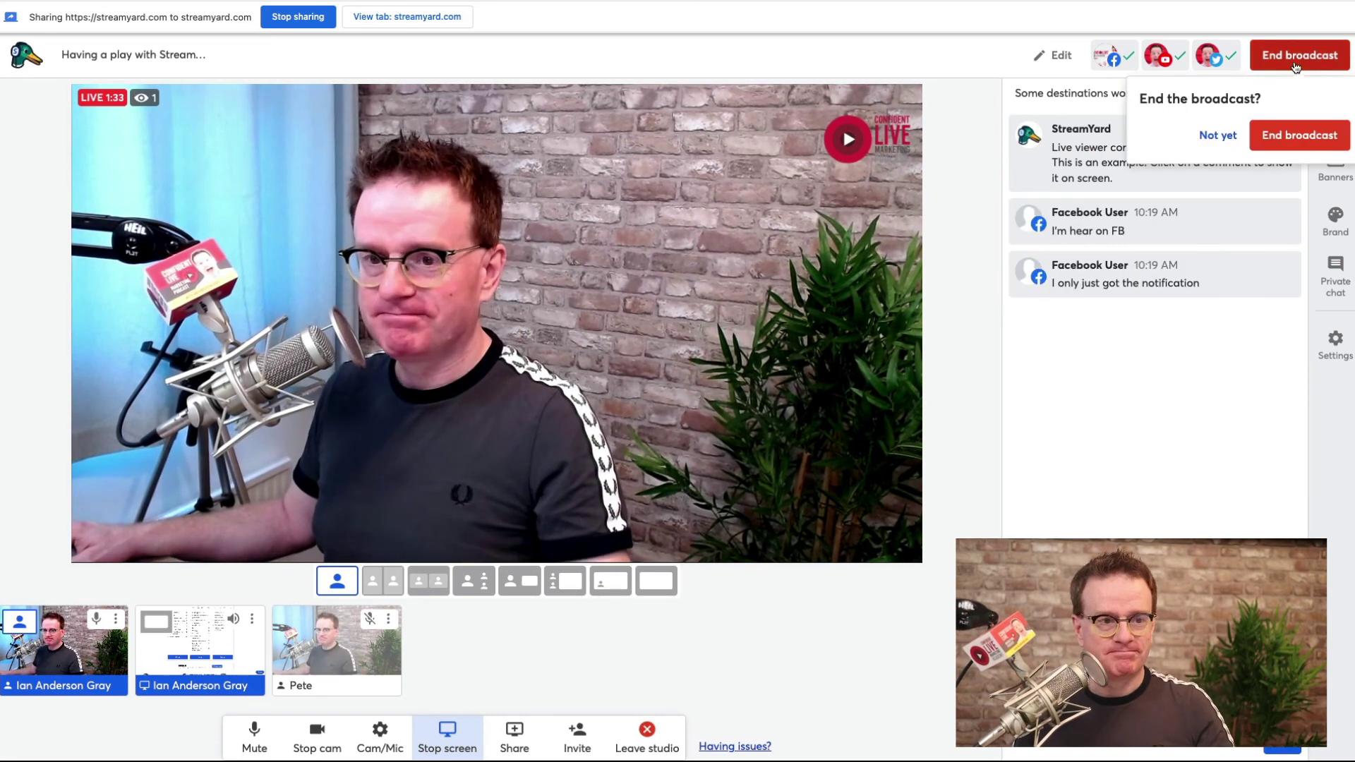
{"action": "left_click", "coordinate": [1304, 137]}
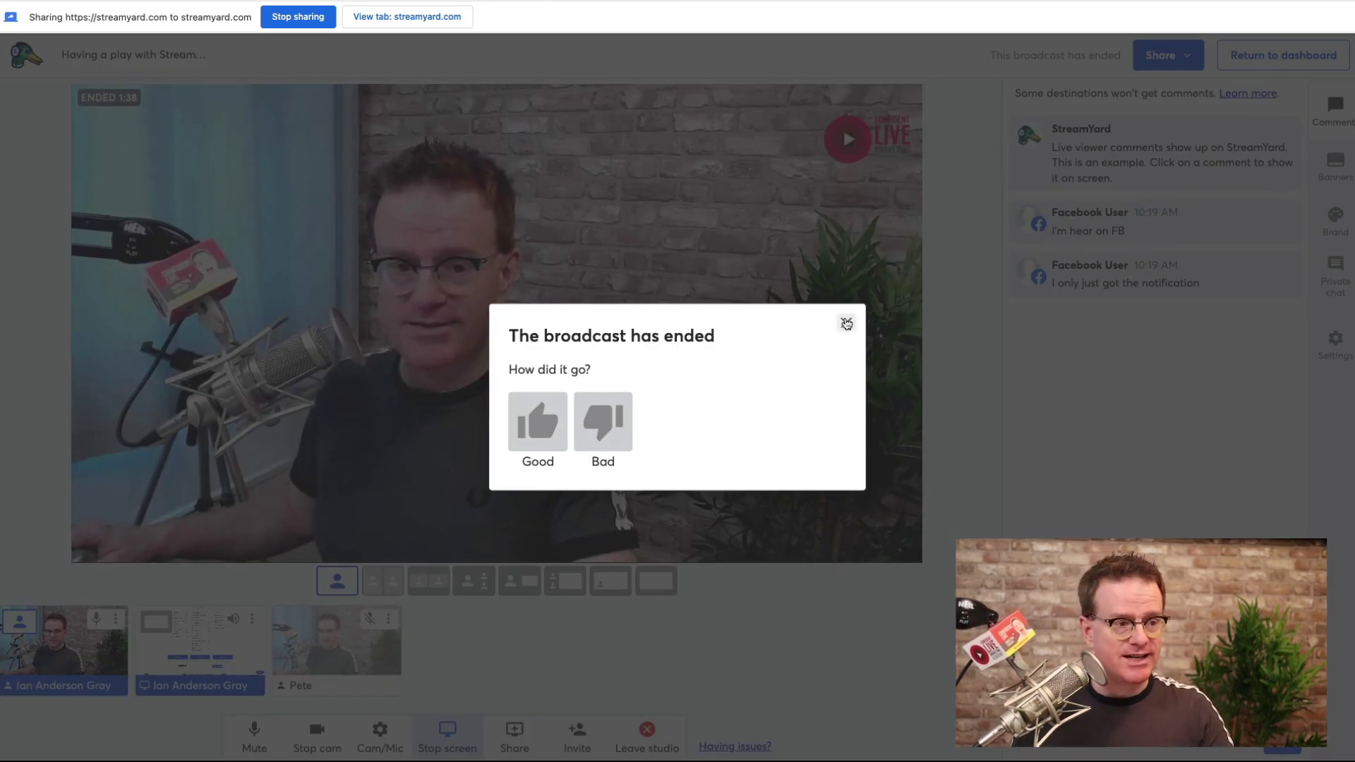
{"action": "left_click", "coordinate": [846, 322]}
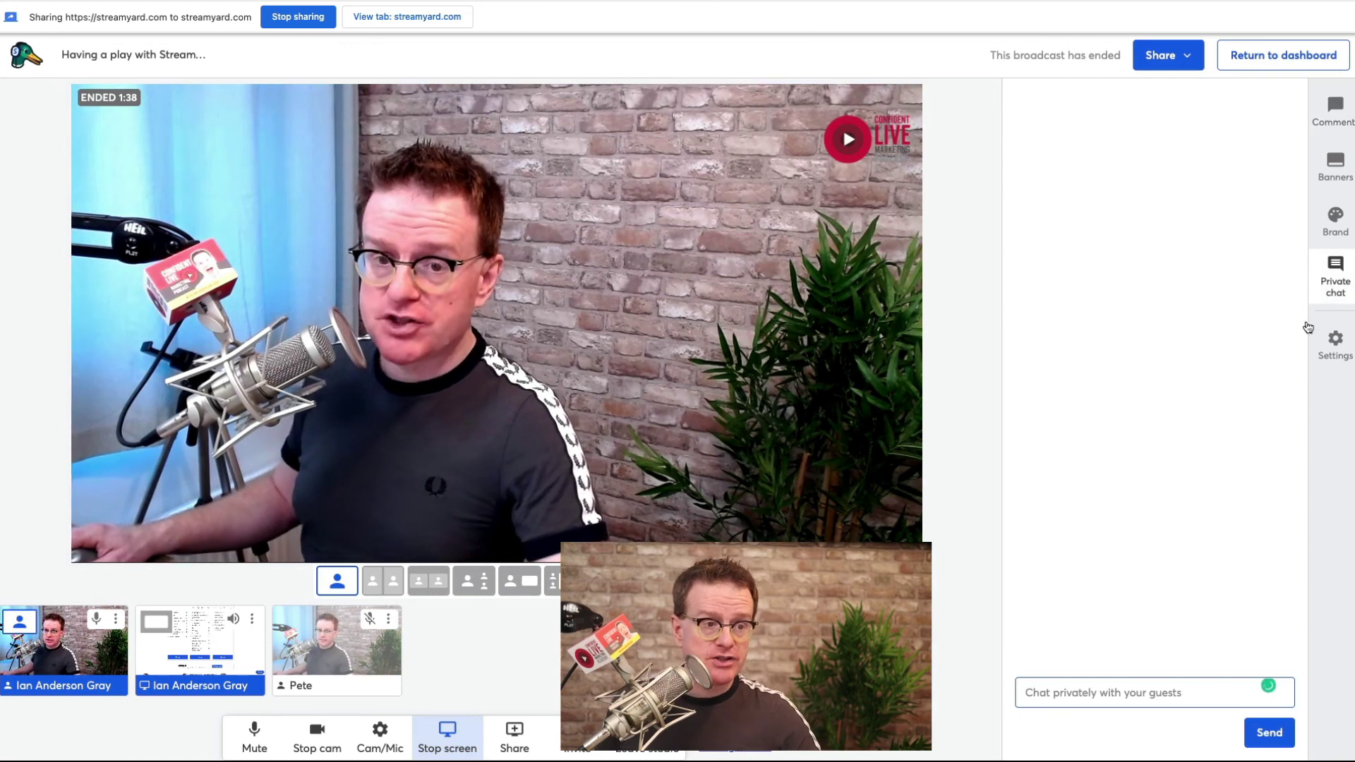